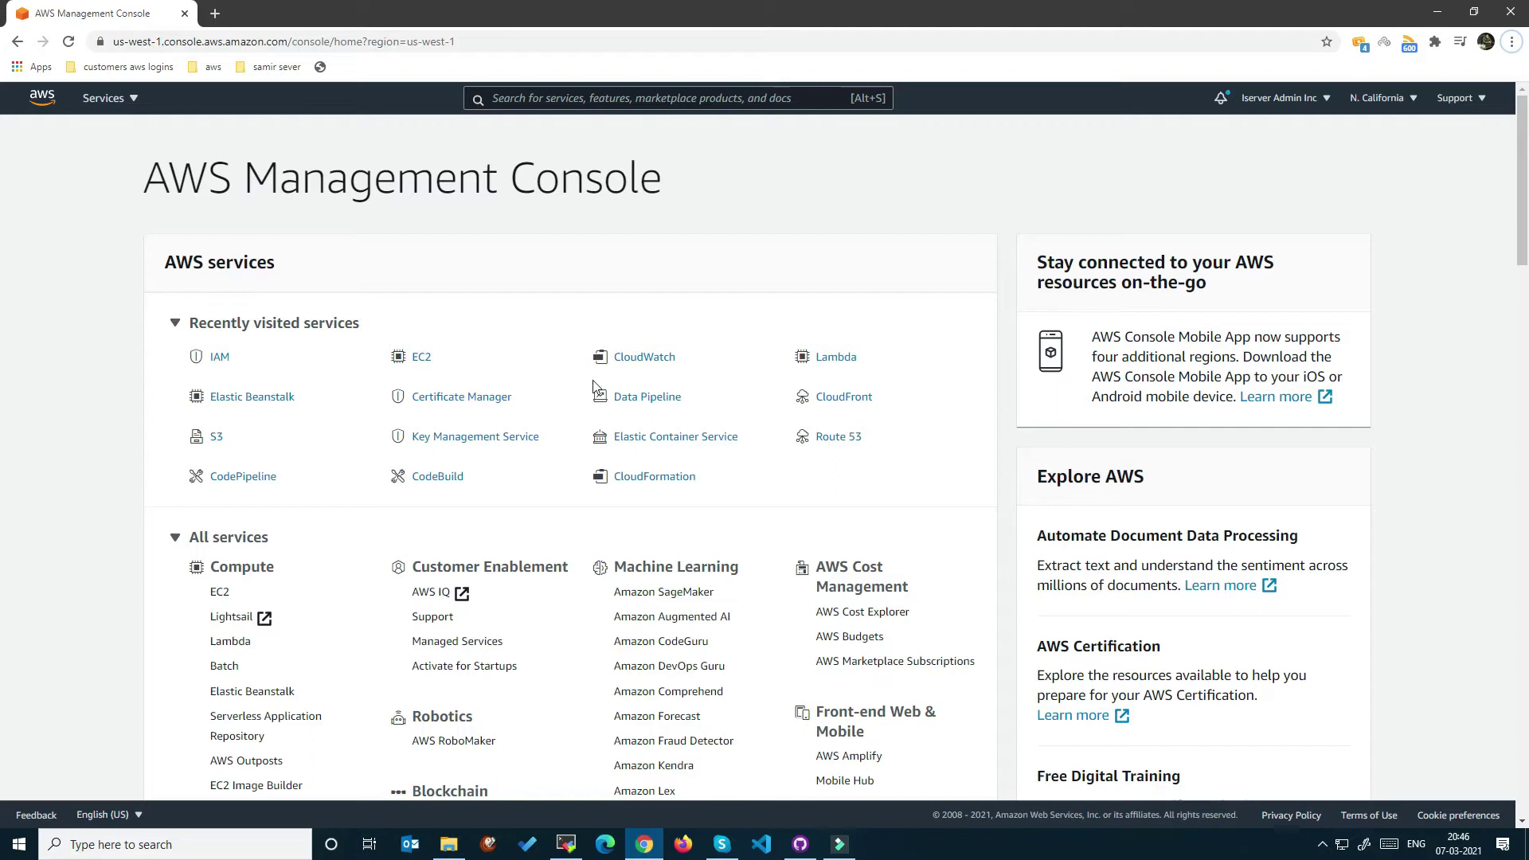
Browse the full services list to find IAM under Security, Identity, & Compliance.
{"action": "left_click", "coordinate": [587, 96]}
{"action": "left_click", "coordinate": [120, 98]}
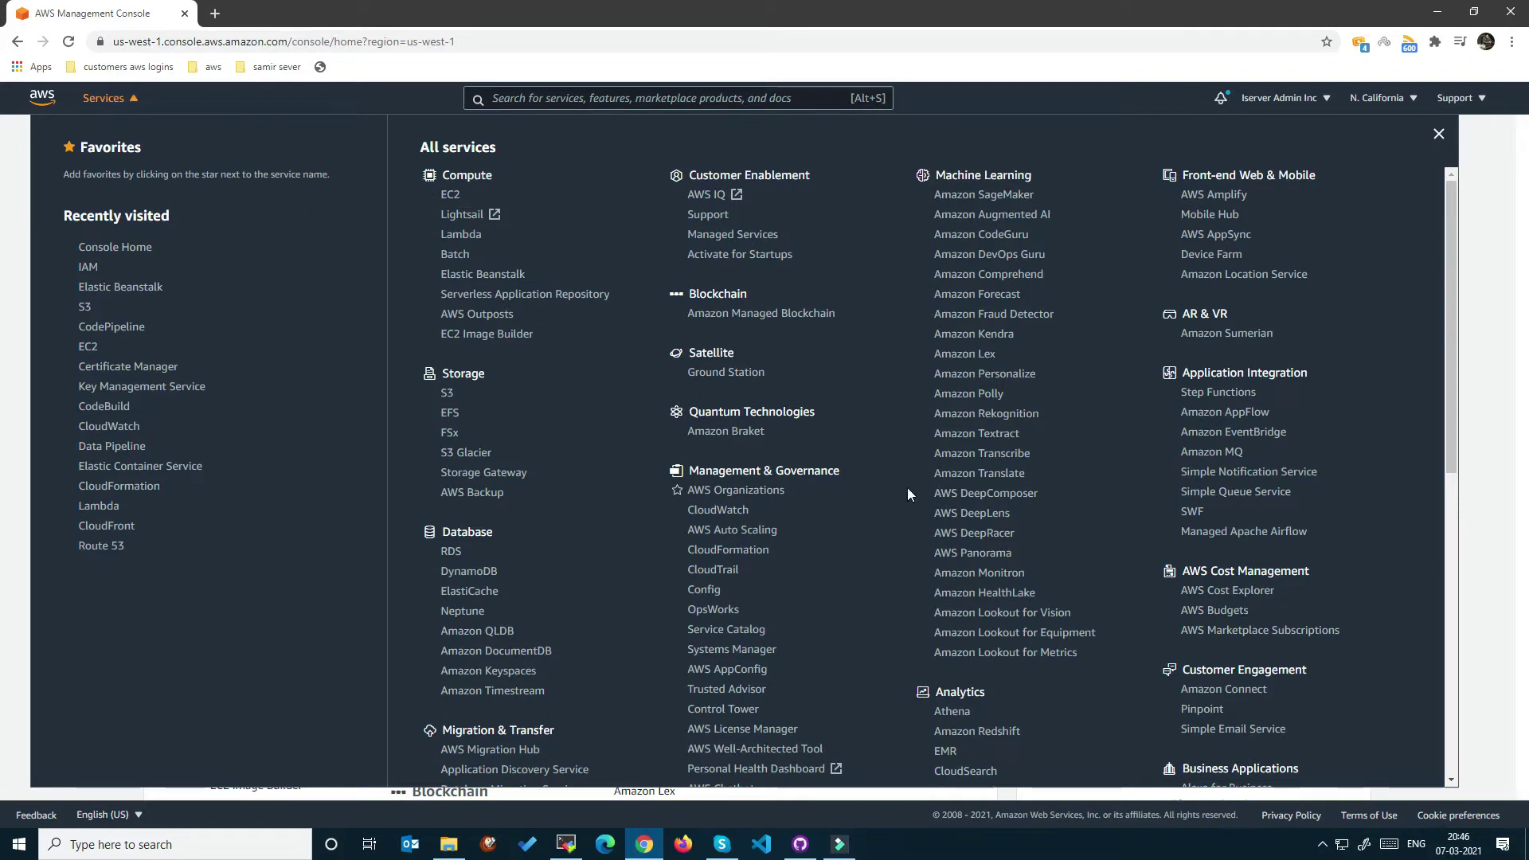
{"action": "scroll", "coordinate": [901, 487], "scroll_direction": "down", "scroll_amount": 5}
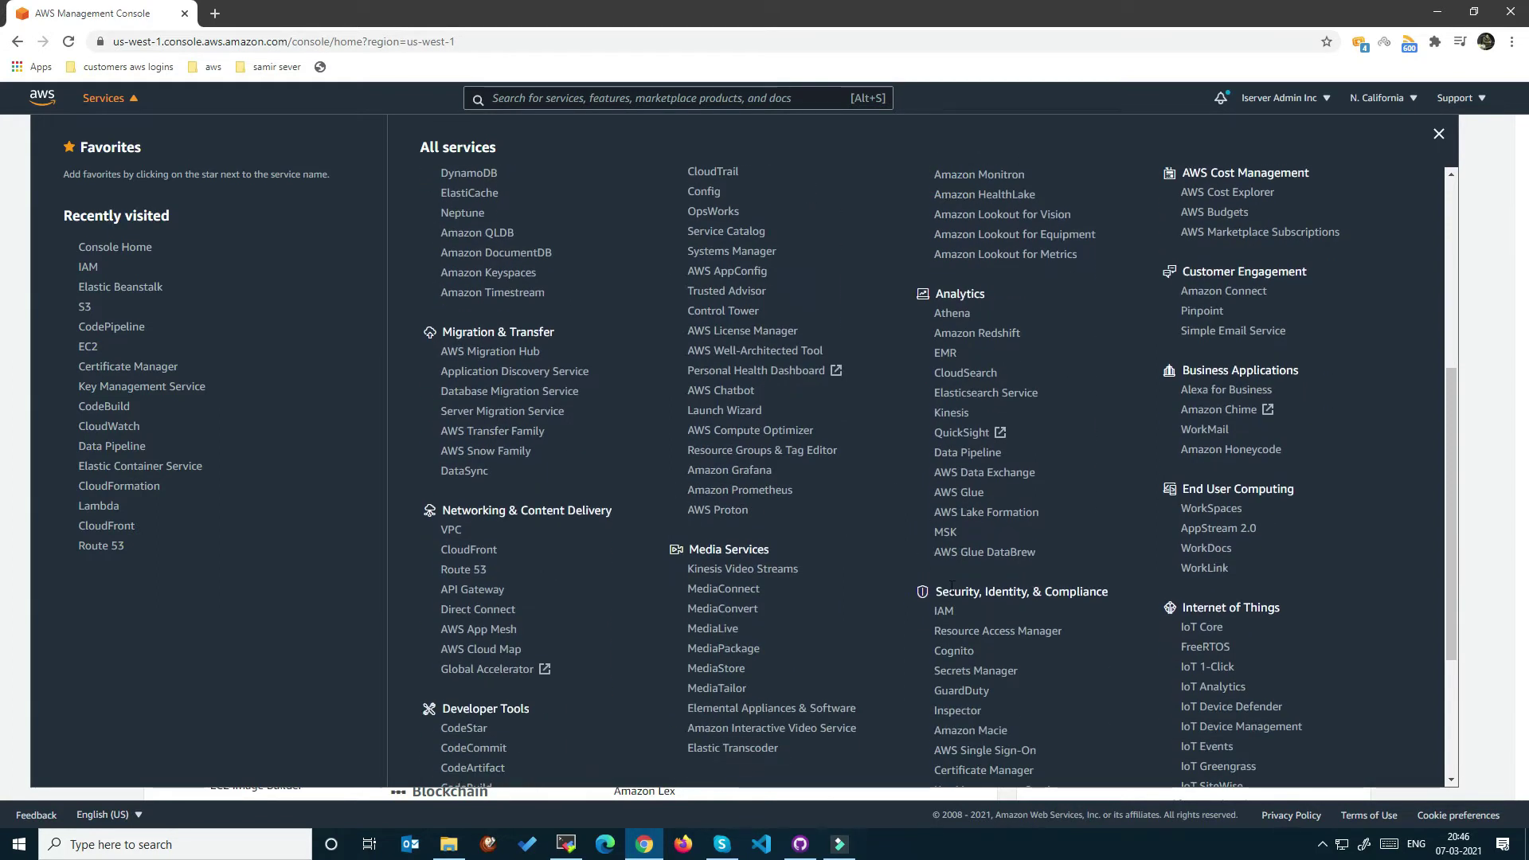
{"action": "left_click_drag", "start_coordinate": [935, 592], "coordinate": [1107, 591]}
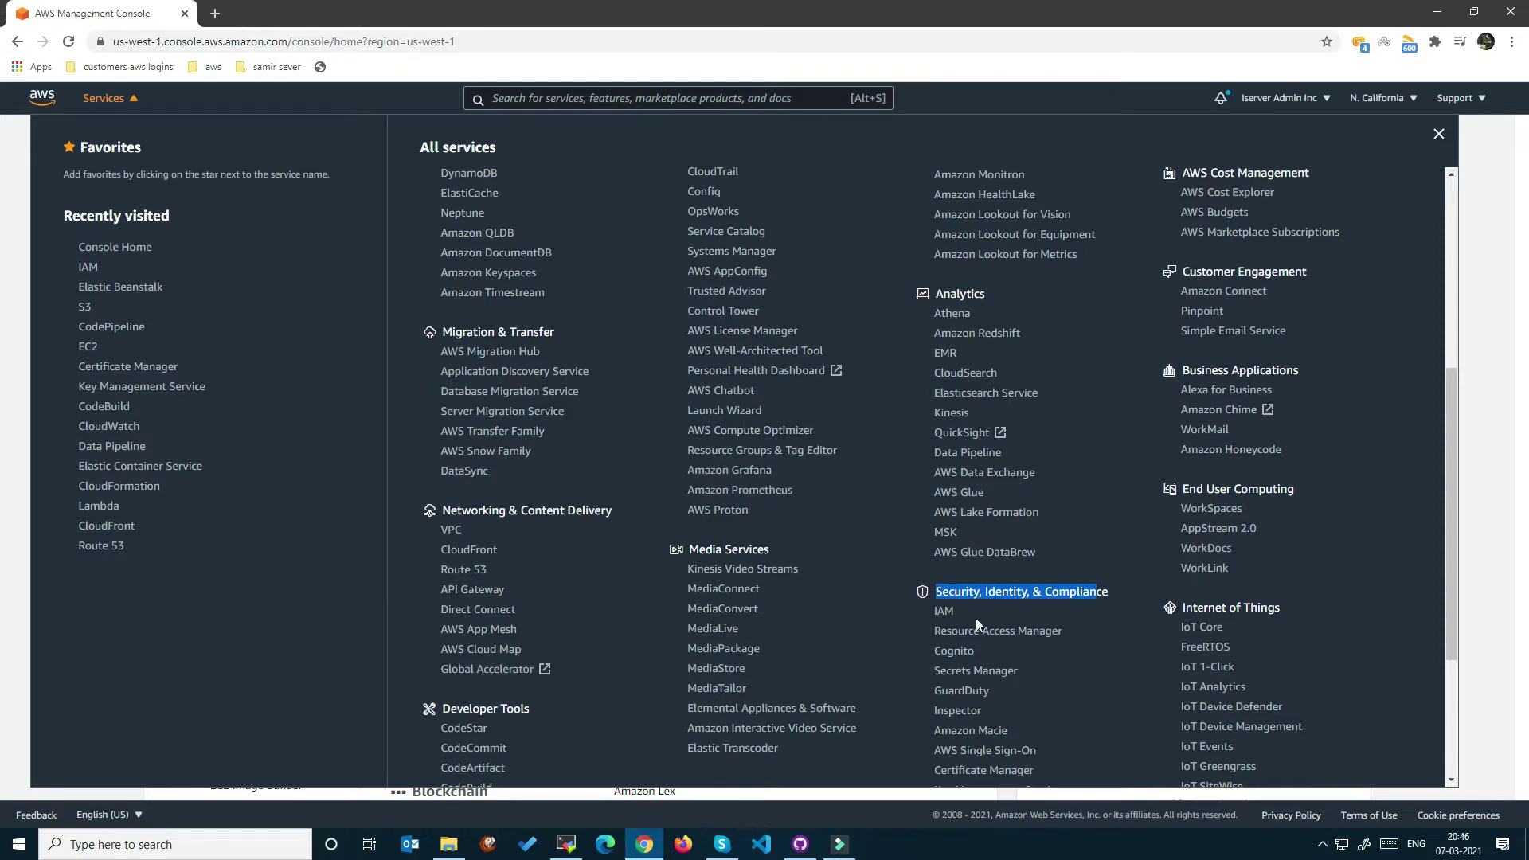
{"action": "double_click", "coordinate": [954, 610]}
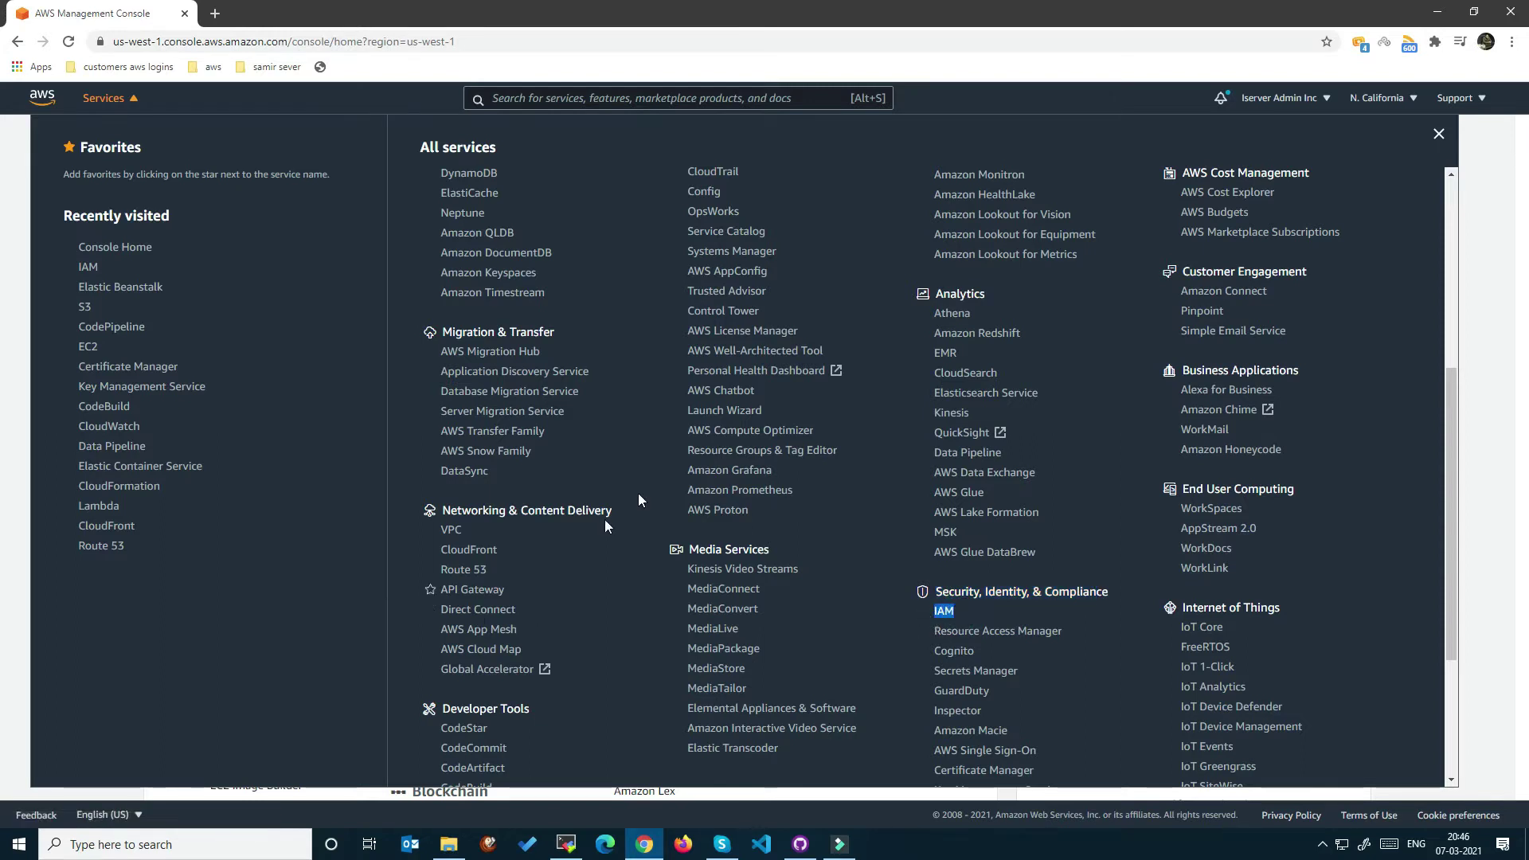
{"action": "scroll", "coordinate": [649, 461], "scroll_direction": "up", "scroll_amount": 5}
Search the console for 'iam' and open the IAM service.
{"action": "left_click", "coordinate": [617, 96]}
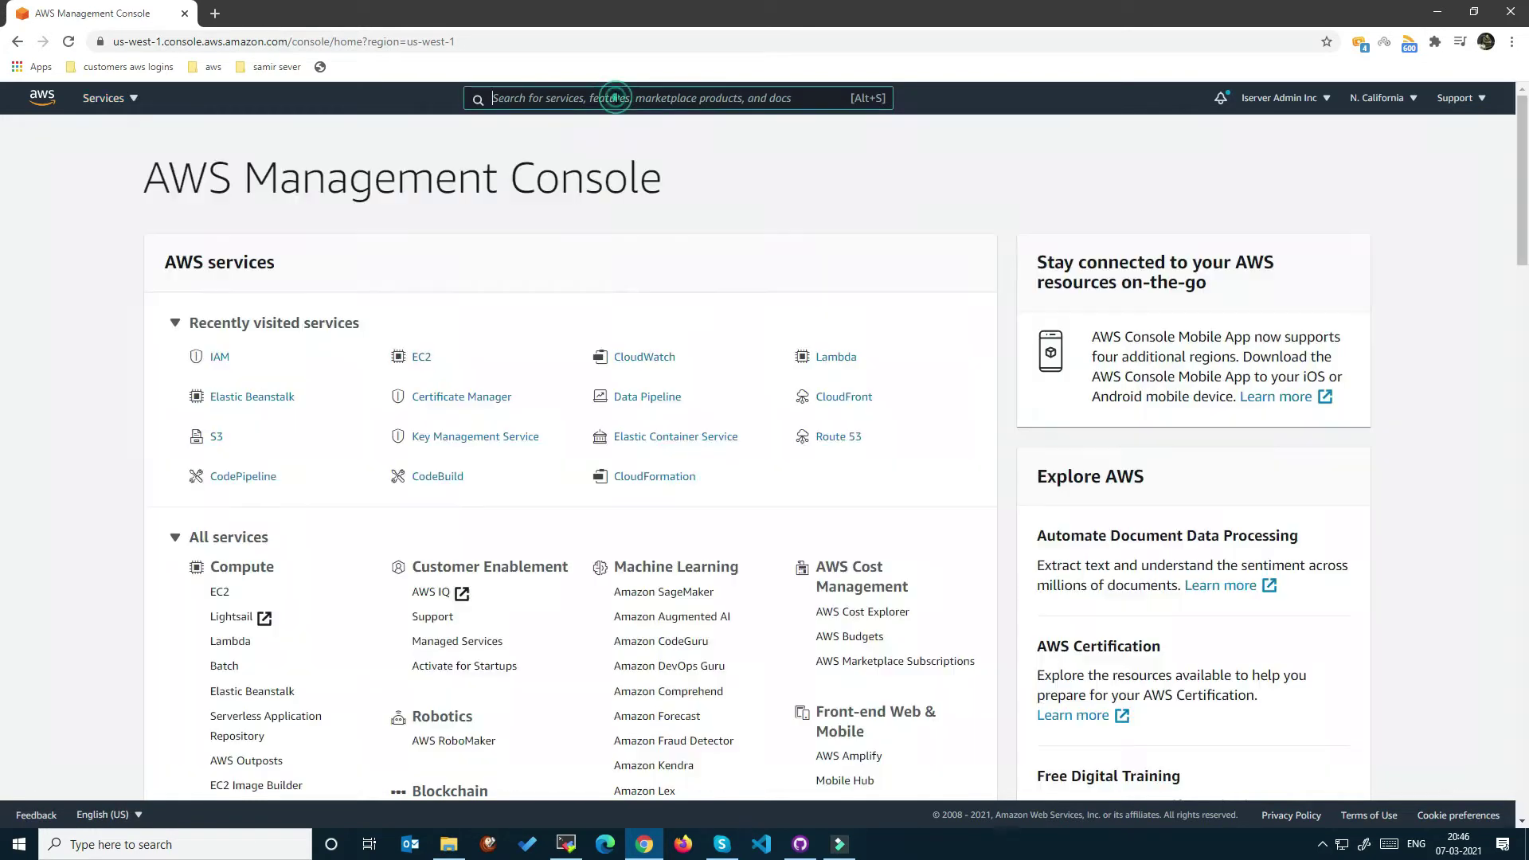
{"action": "left_click", "coordinate": [604, 101]}
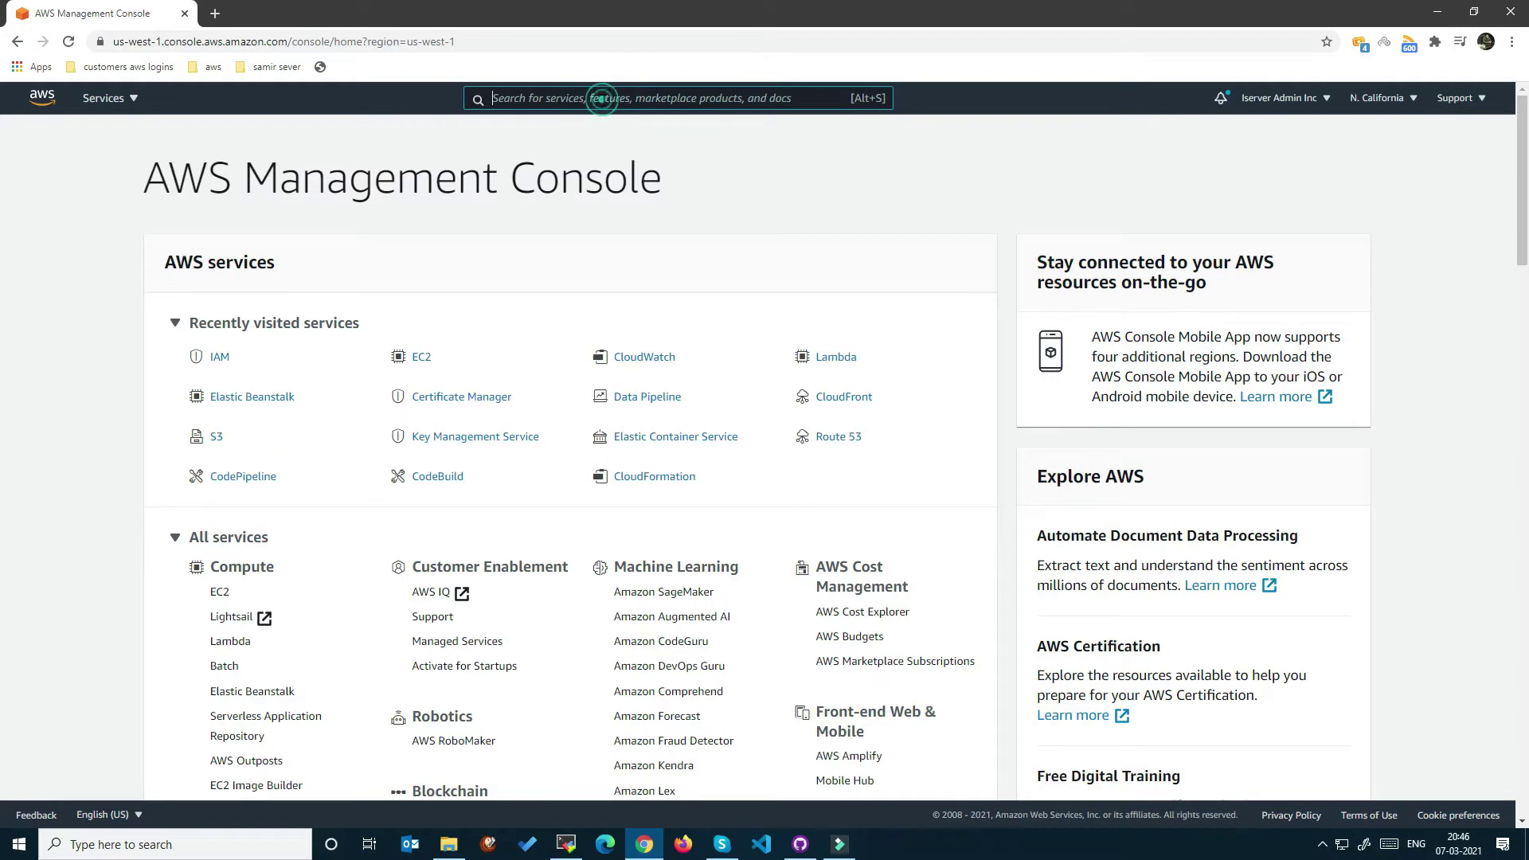
{"action": "type", "text": "iam"}
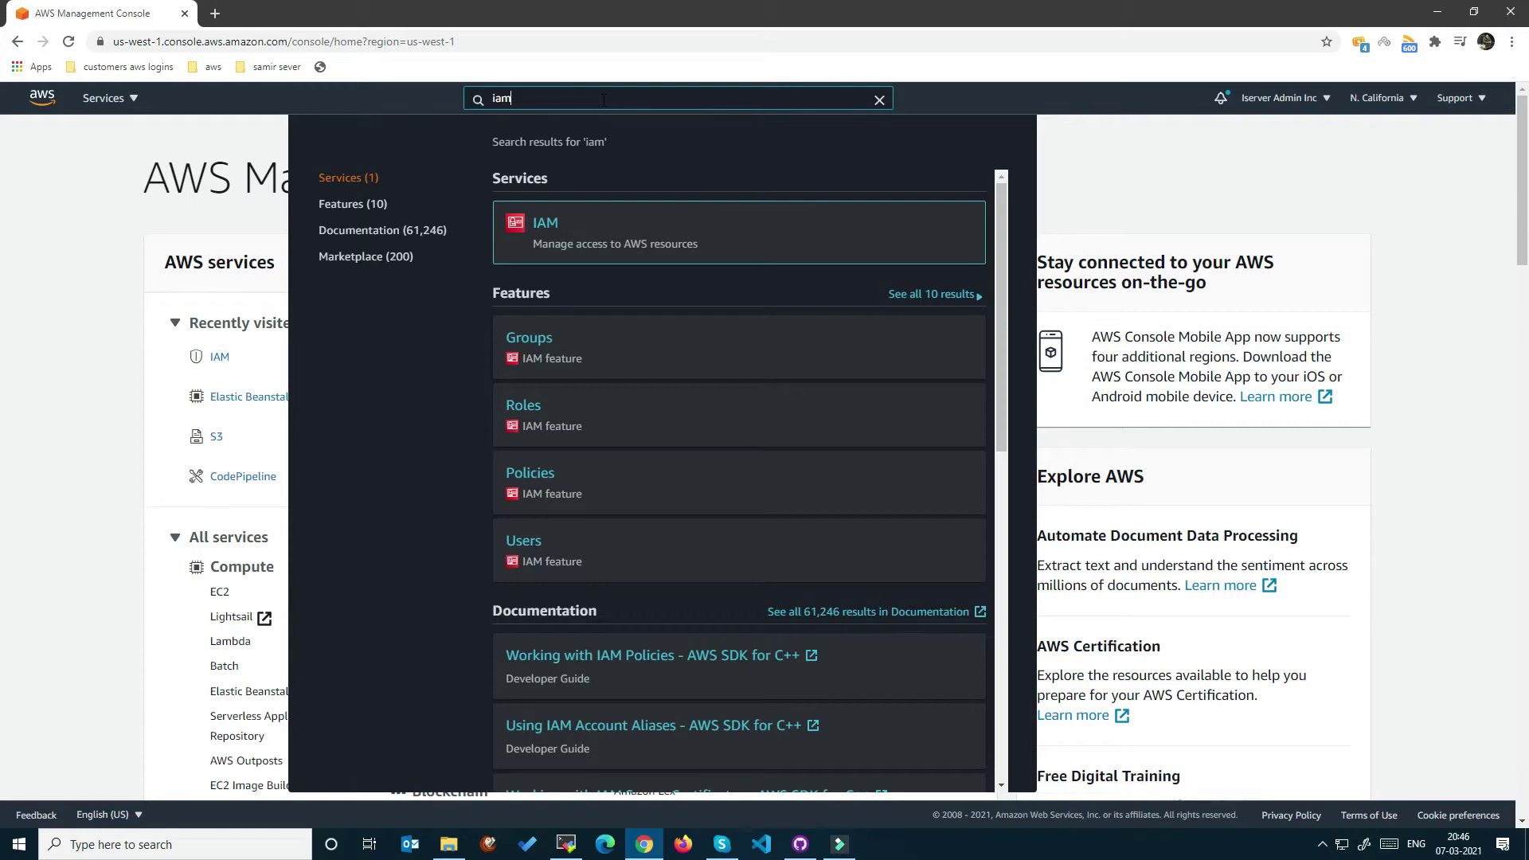
{"action": "left_click", "coordinate": [549, 226]}
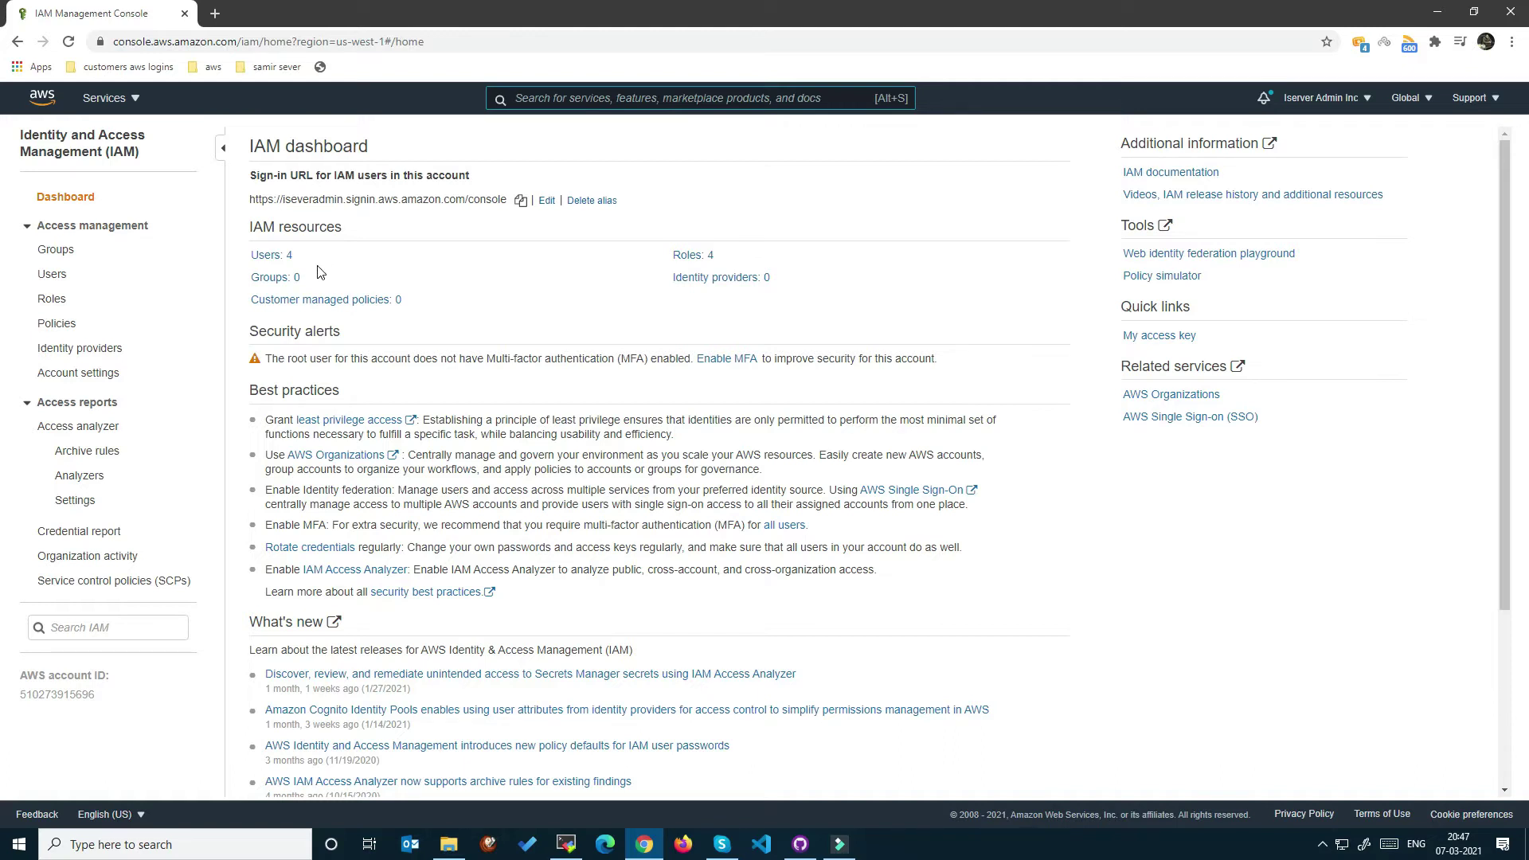
Start adding a new IAM user named Linux_Person.
{"action": "left_click", "coordinate": [270, 254]}
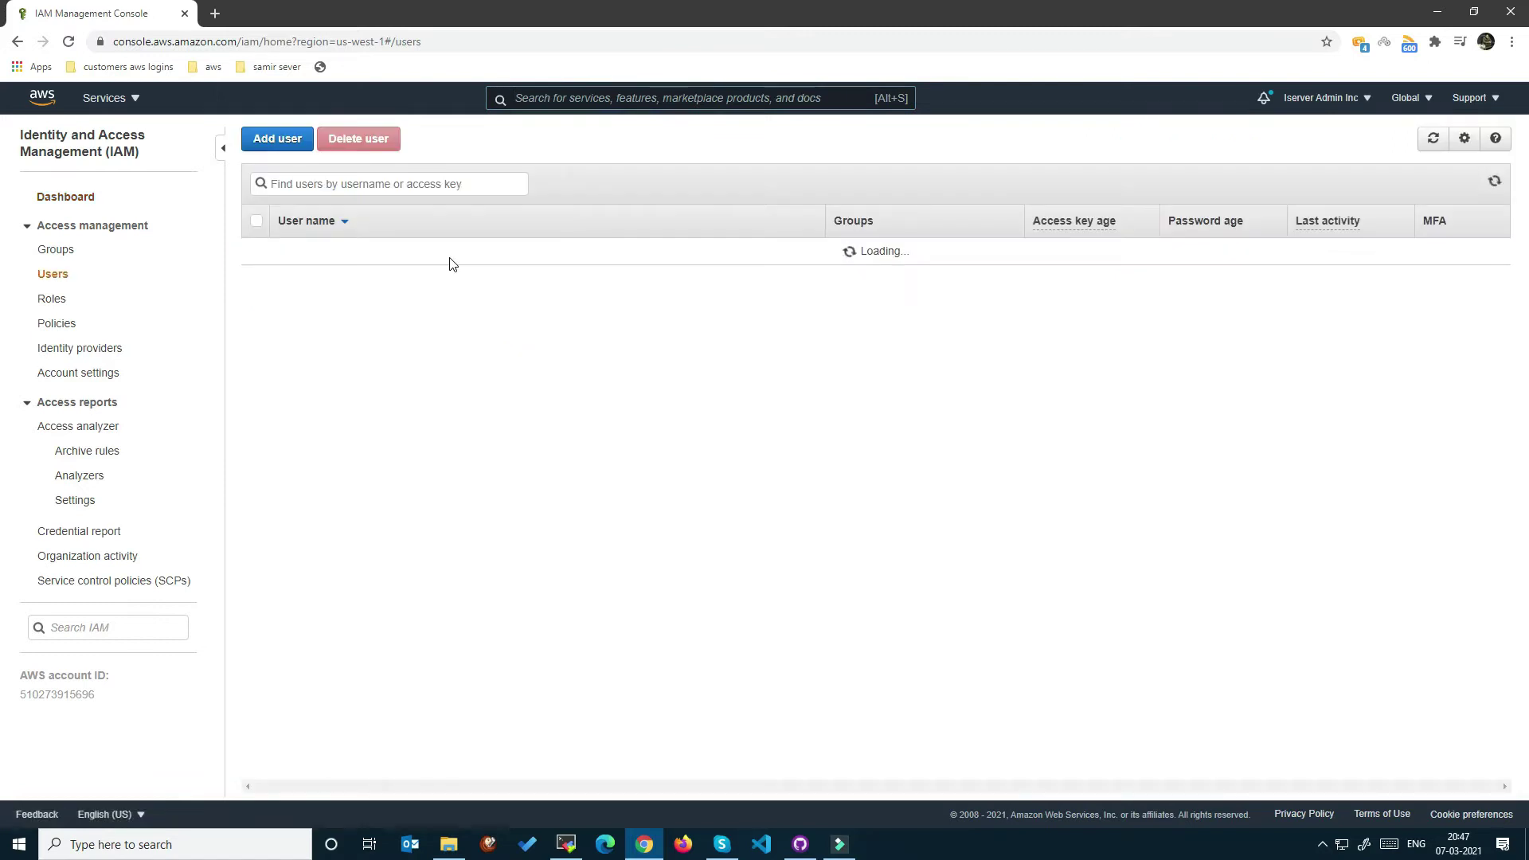
{"action": "left_click", "coordinate": [279, 140]}
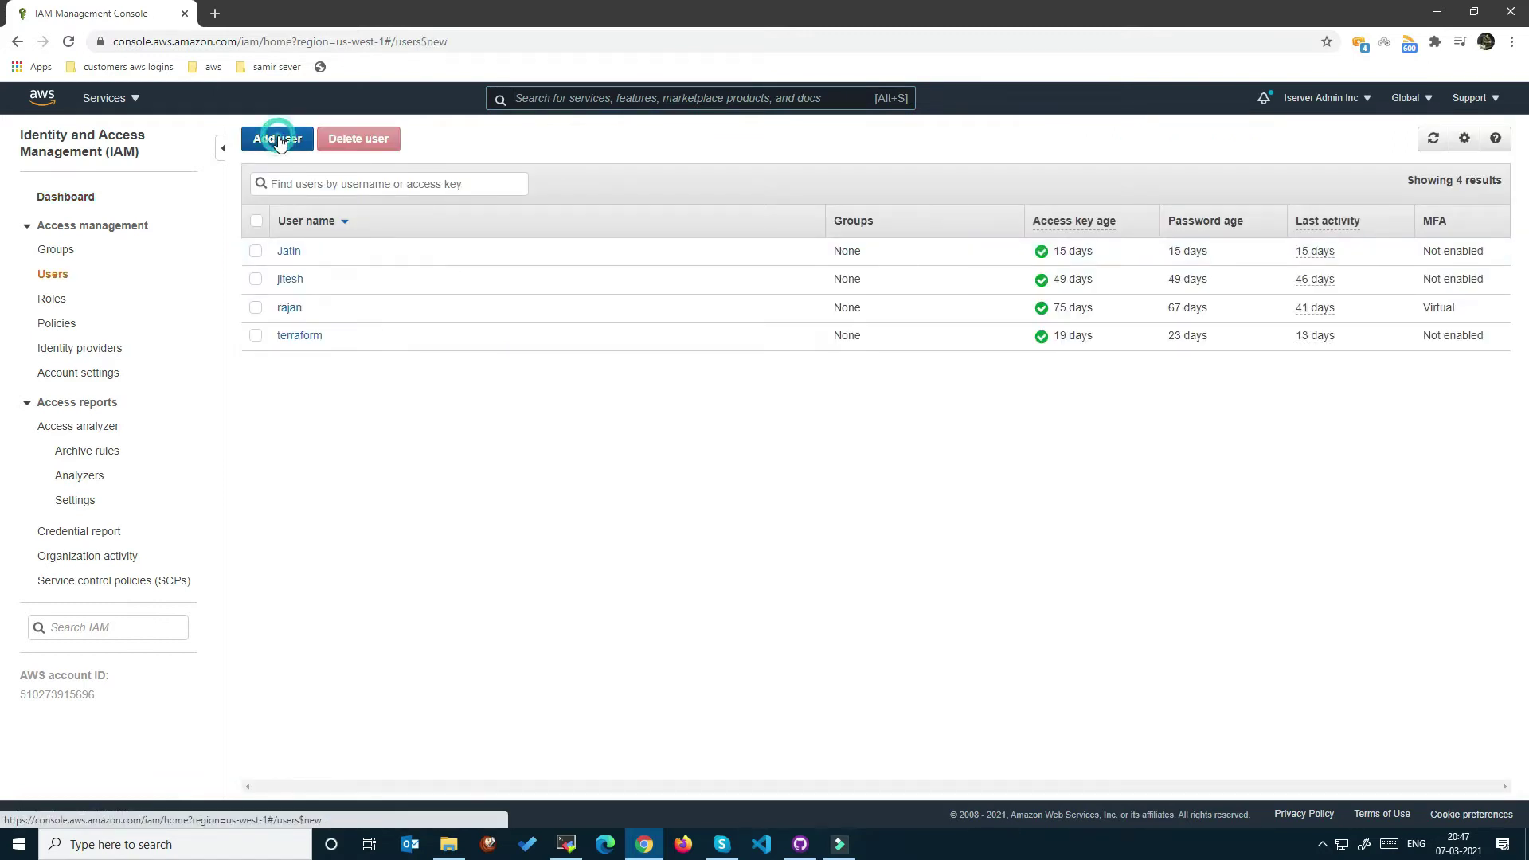
{"action": "left_click", "coordinate": [649, 259]}
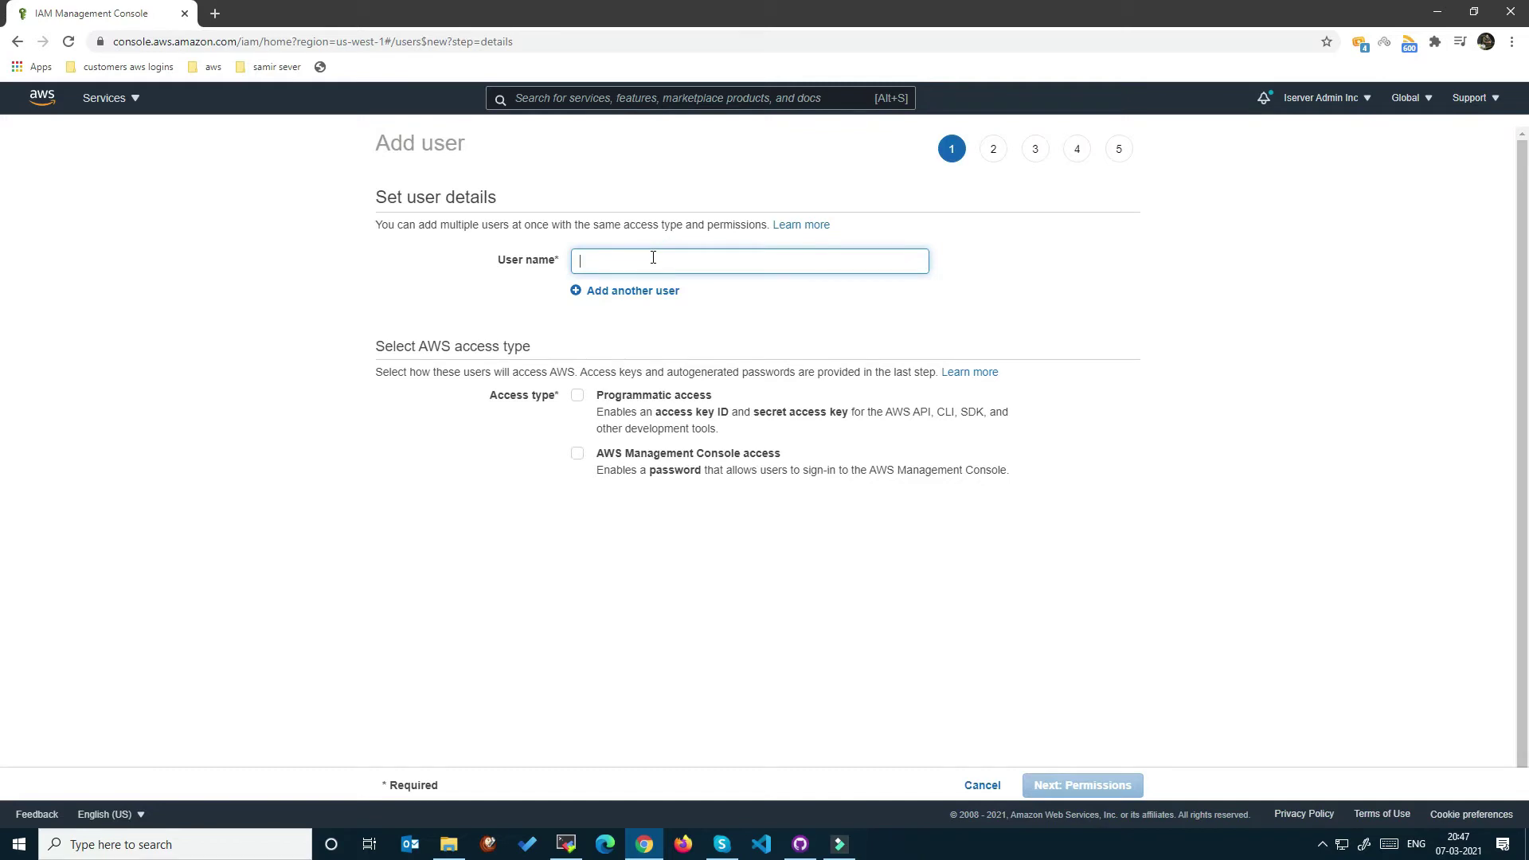
{"action": "type", "text": "Linux"}
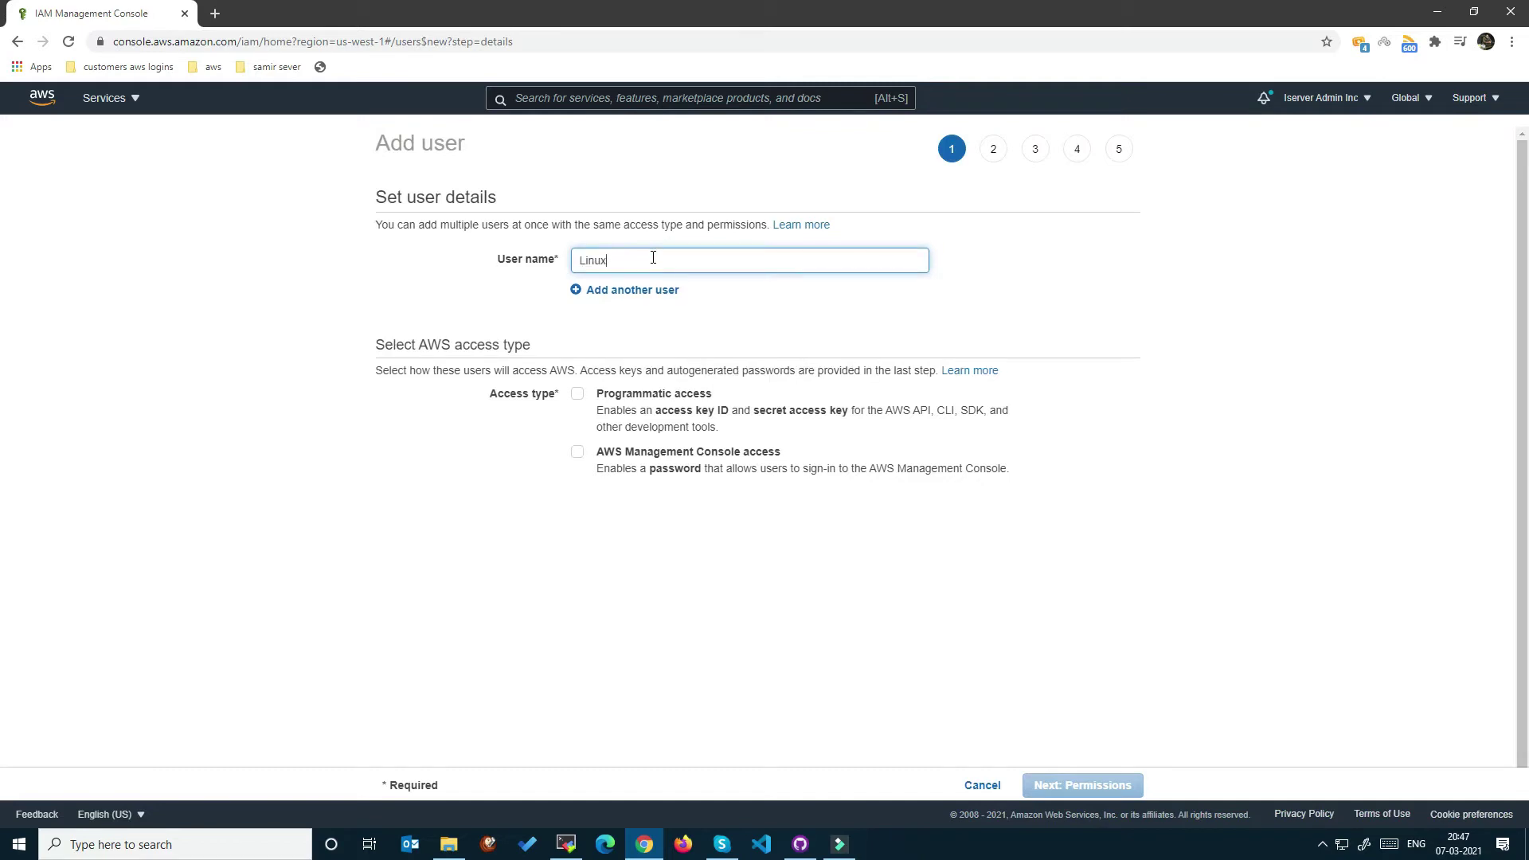
{"action": "type", "text": "_Person"}
{"action": "left_click", "coordinate": [713, 327]}
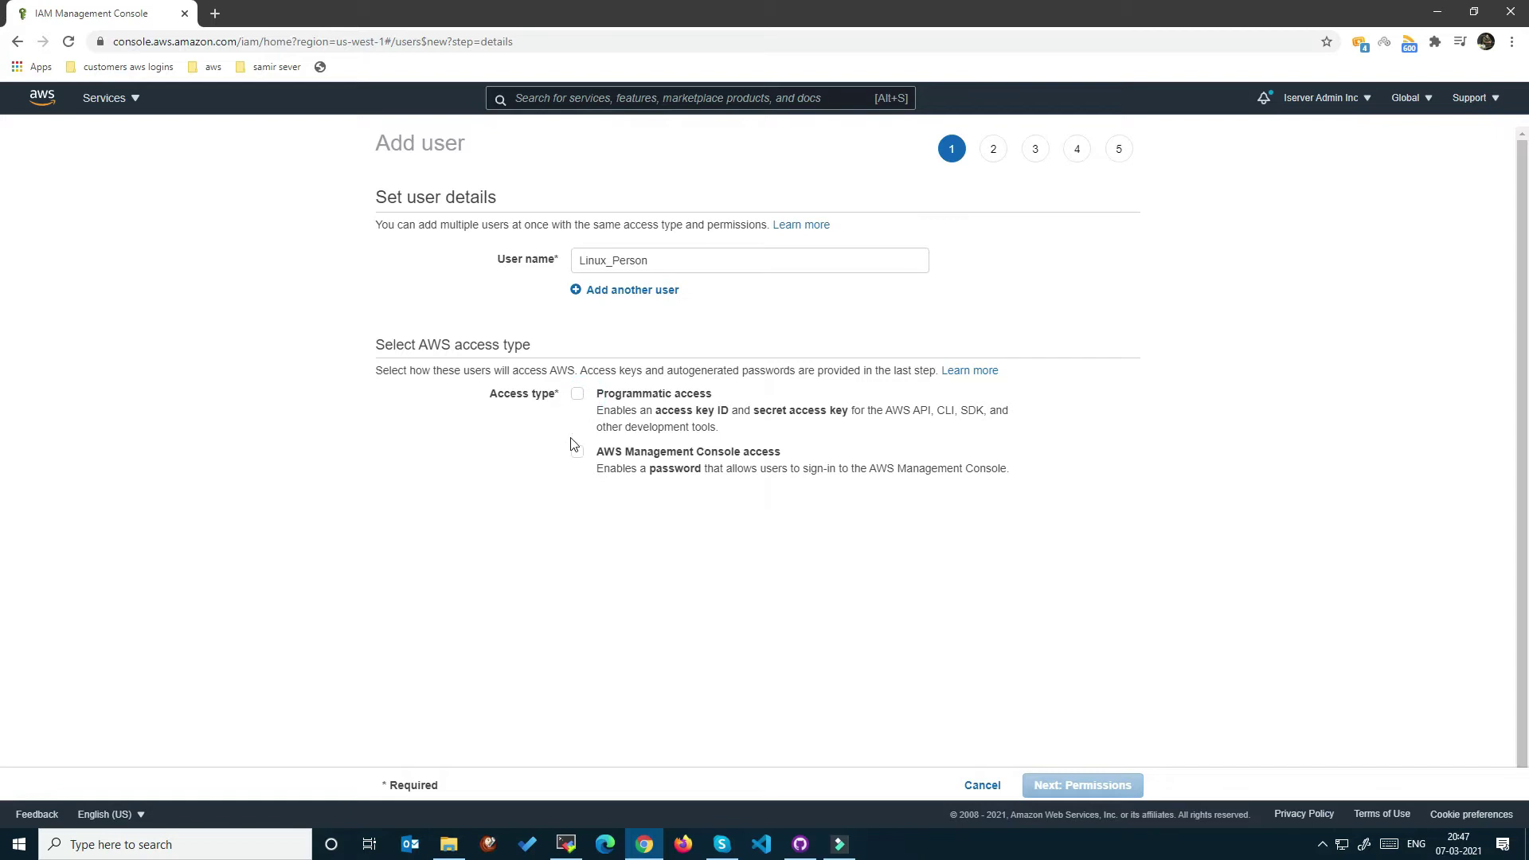
Grant programmatic and Management Console access with password reset, then proceed to permissions.
{"action": "left_click", "coordinate": [576, 393]}
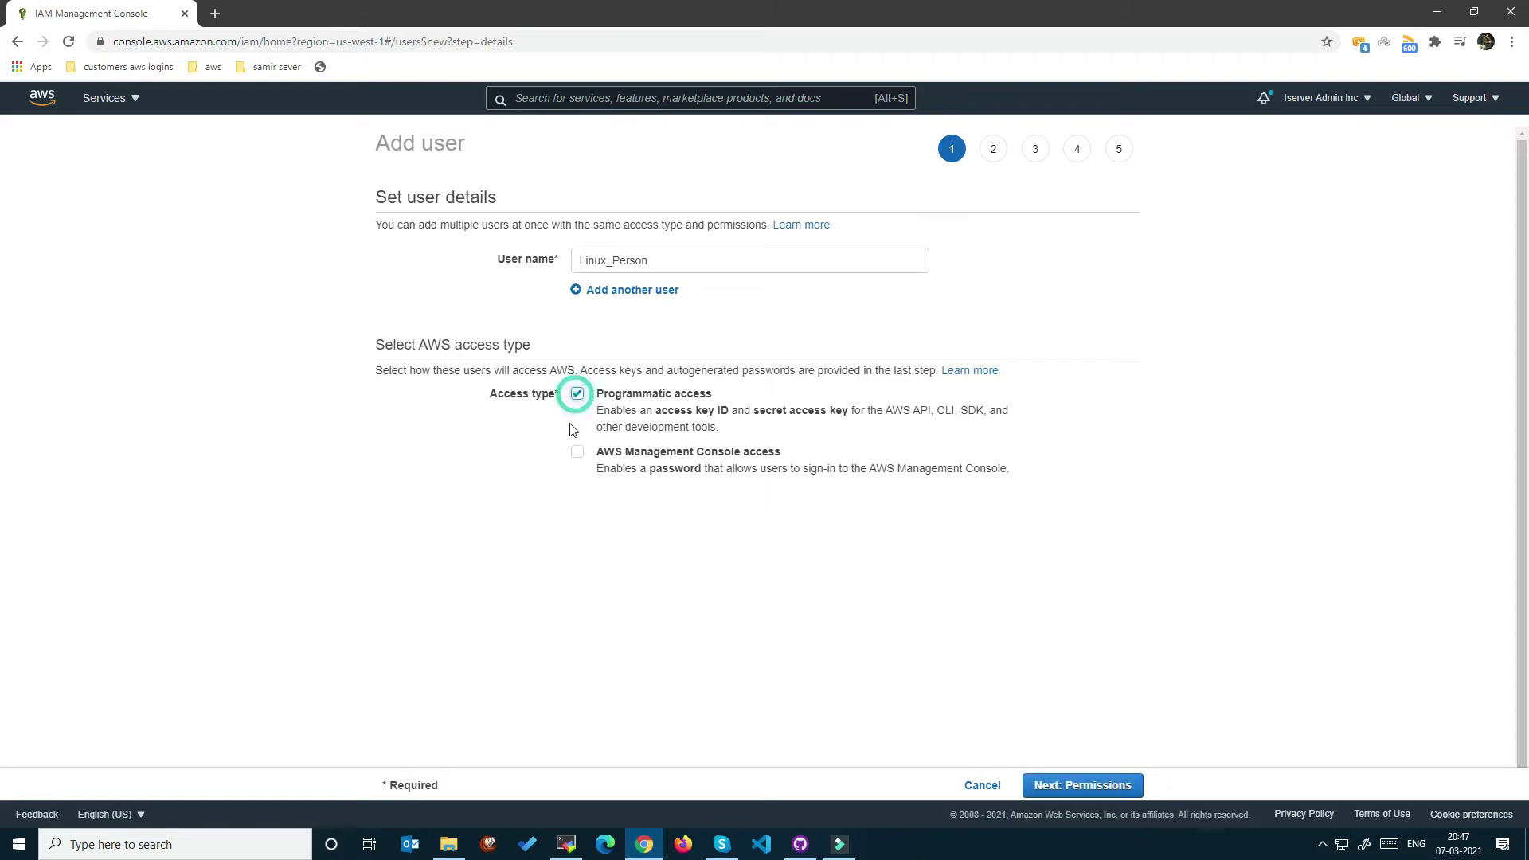
{"action": "left_click", "coordinate": [576, 451]}
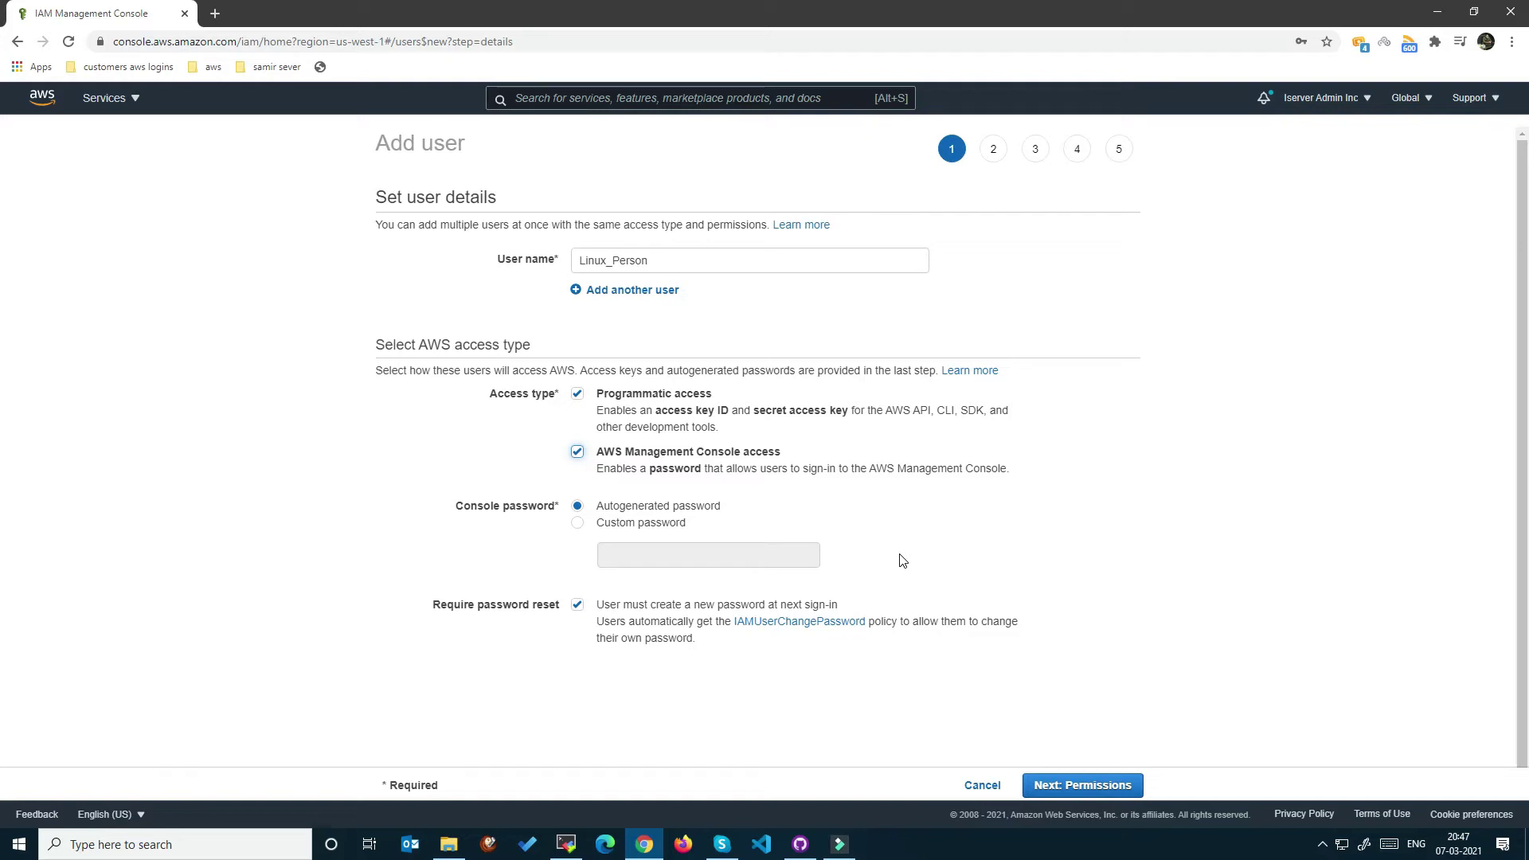
{"action": "left_click_drag", "start_coordinate": [800, 469], "coordinate": [596, 451]}
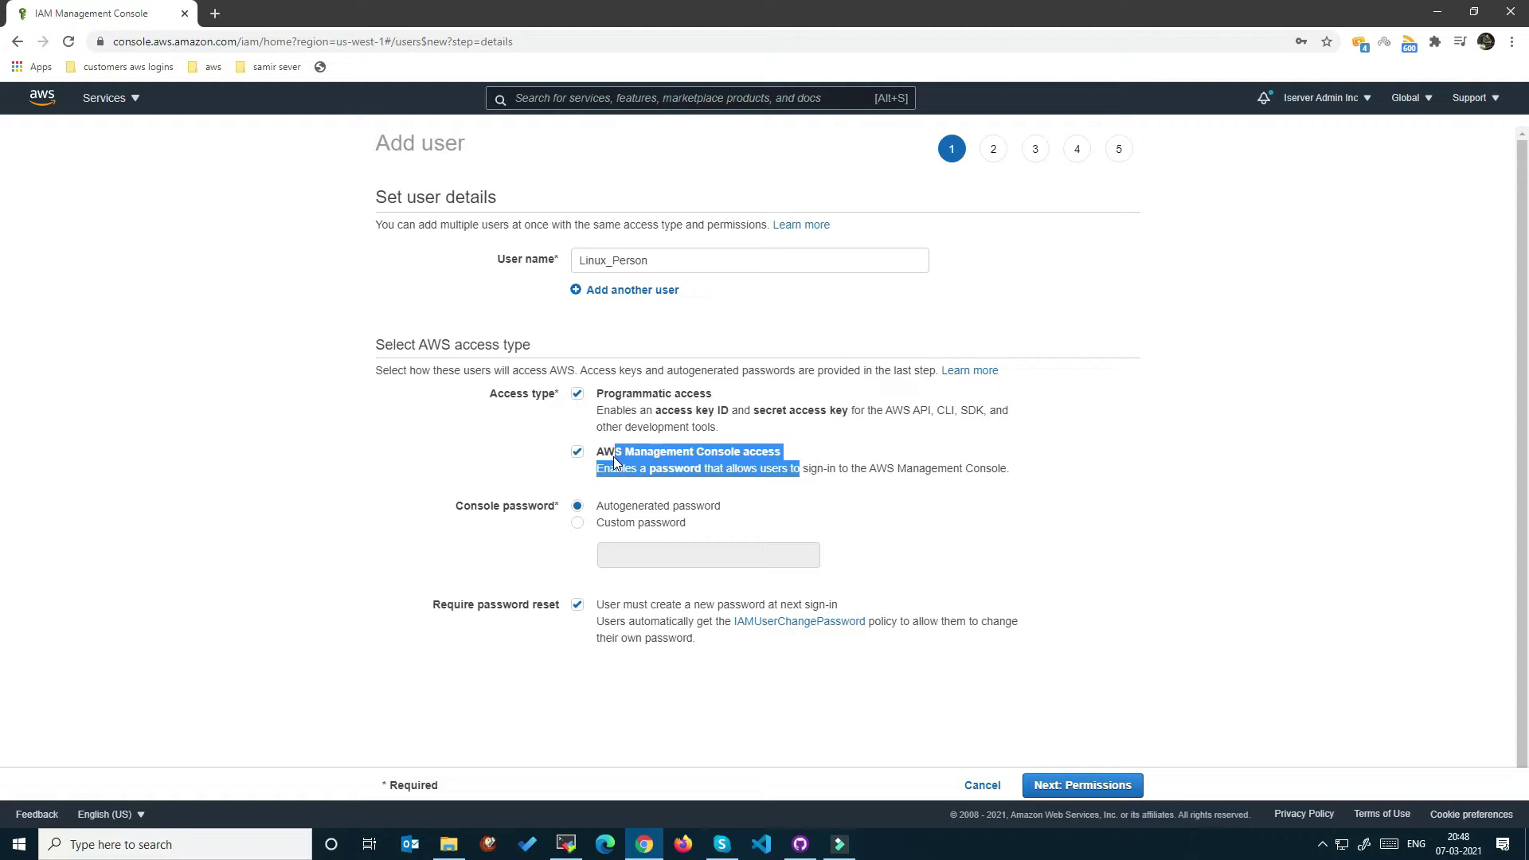
{"action": "left_click", "coordinate": [727, 401]}
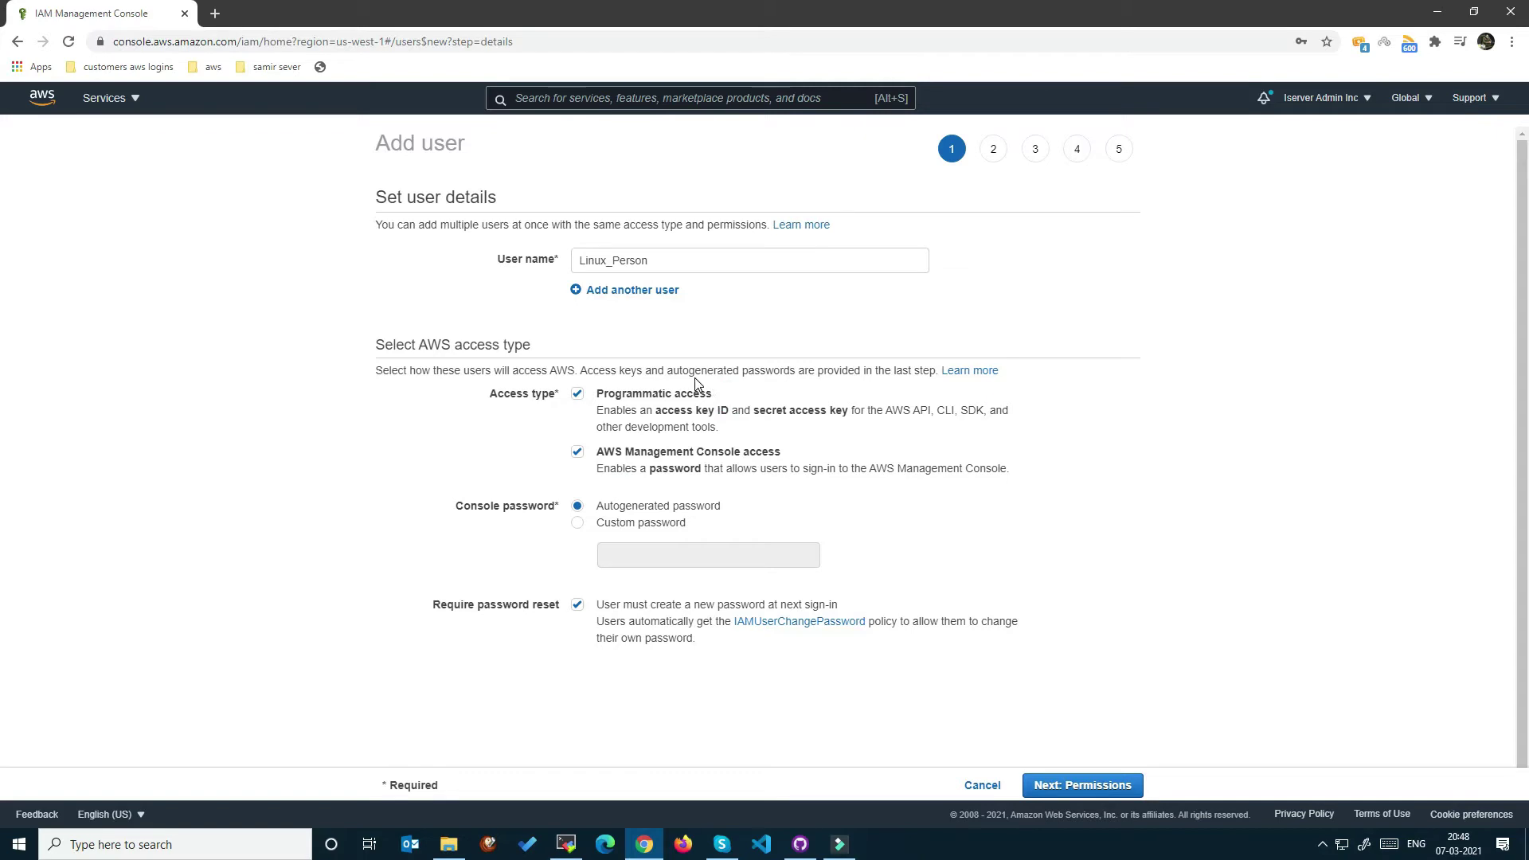
{"action": "left_click", "coordinate": [724, 392]}
{"action": "left_click_drag", "start_coordinate": [727, 396], "coordinate": [597, 395]}
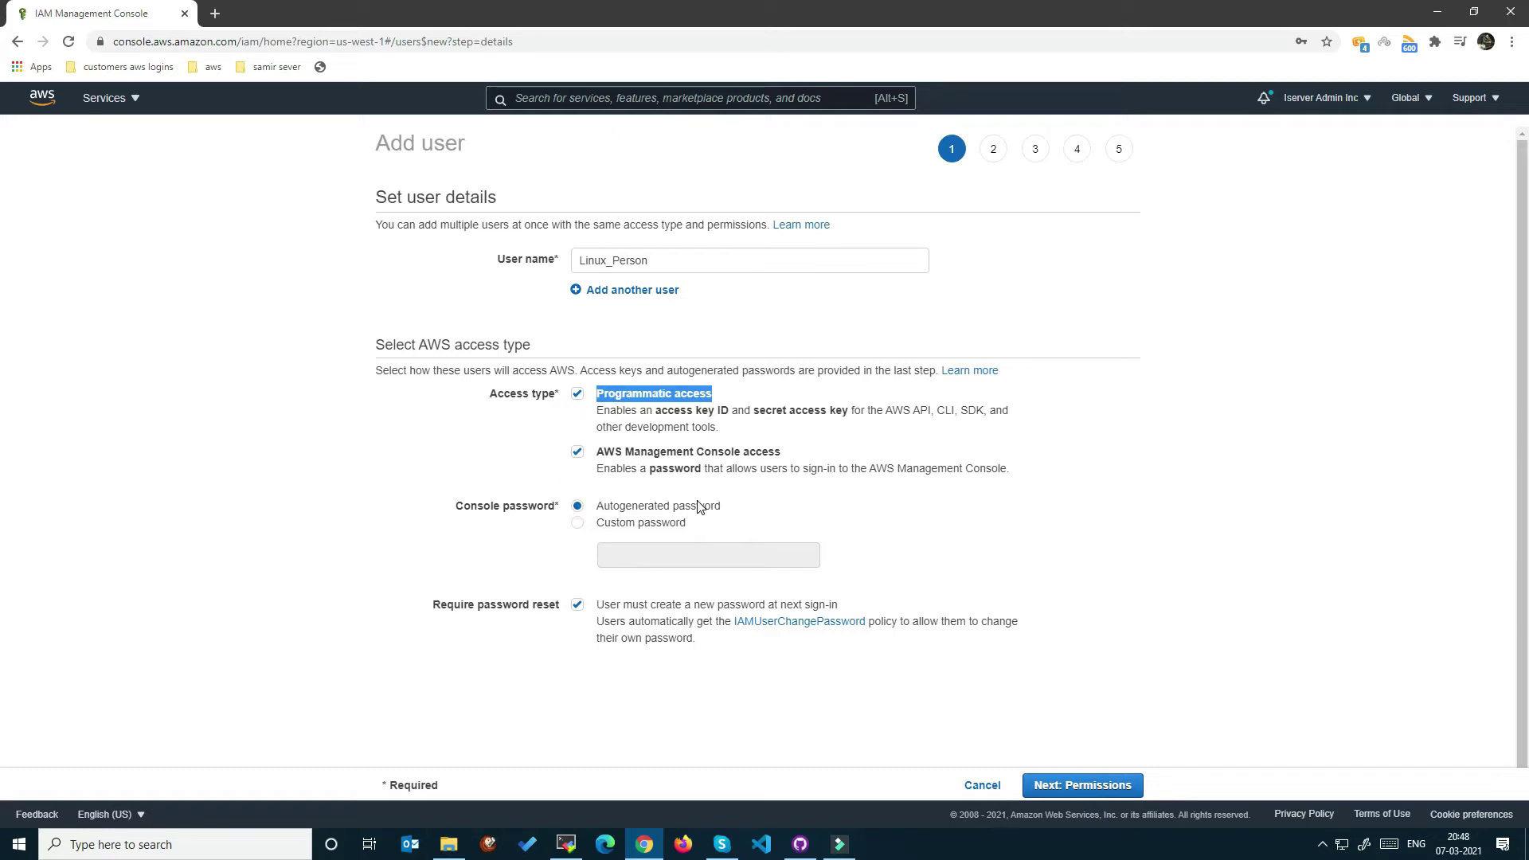
{"action": "left_click_drag", "start_coordinate": [428, 608], "coordinate": [583, 610]}
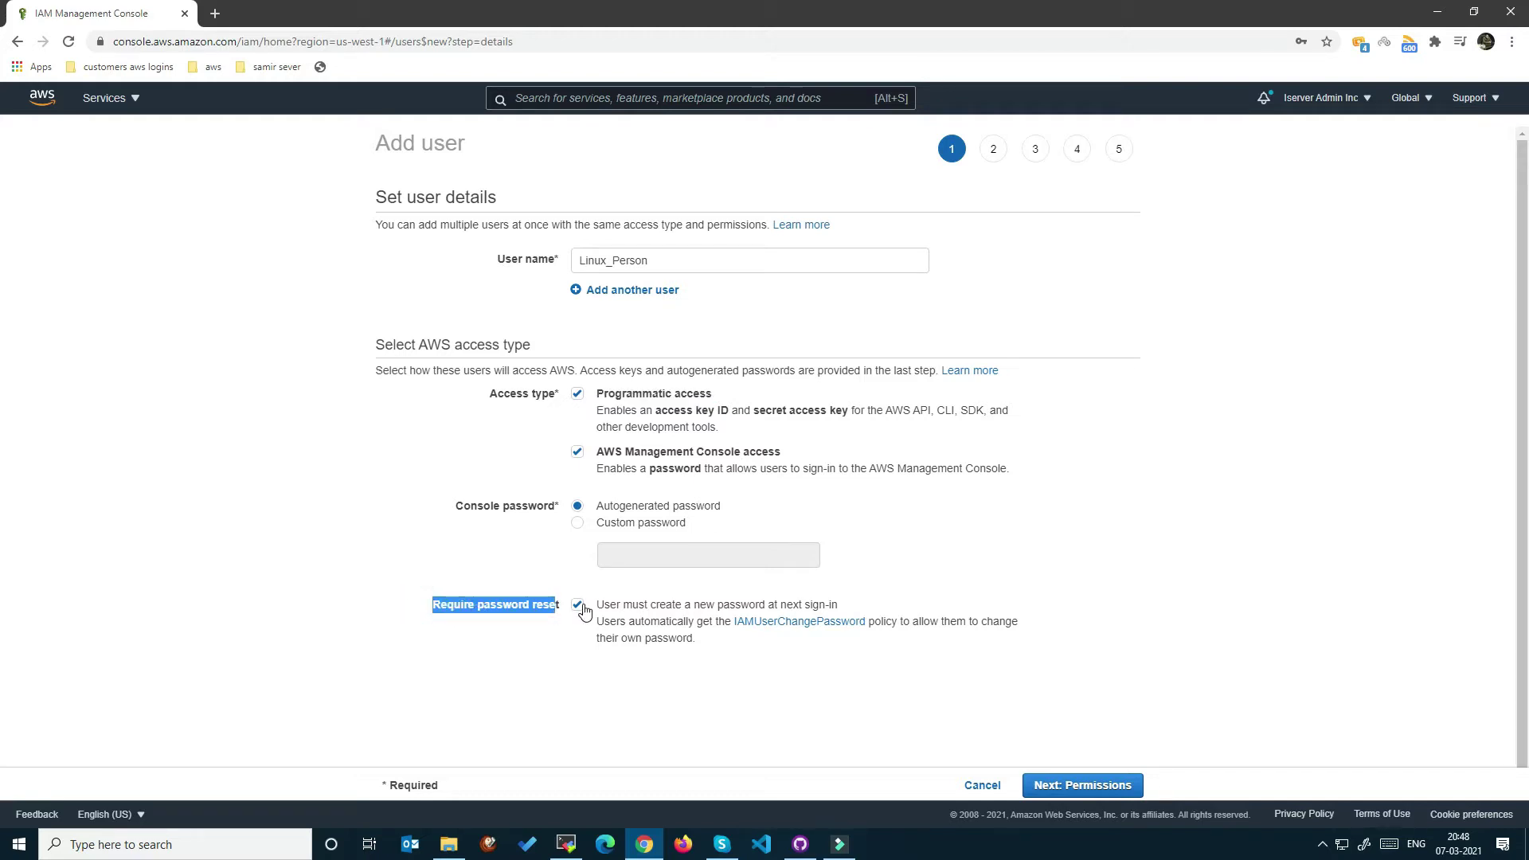
{"action": "left_click", "coordinate": [1065, 785]}
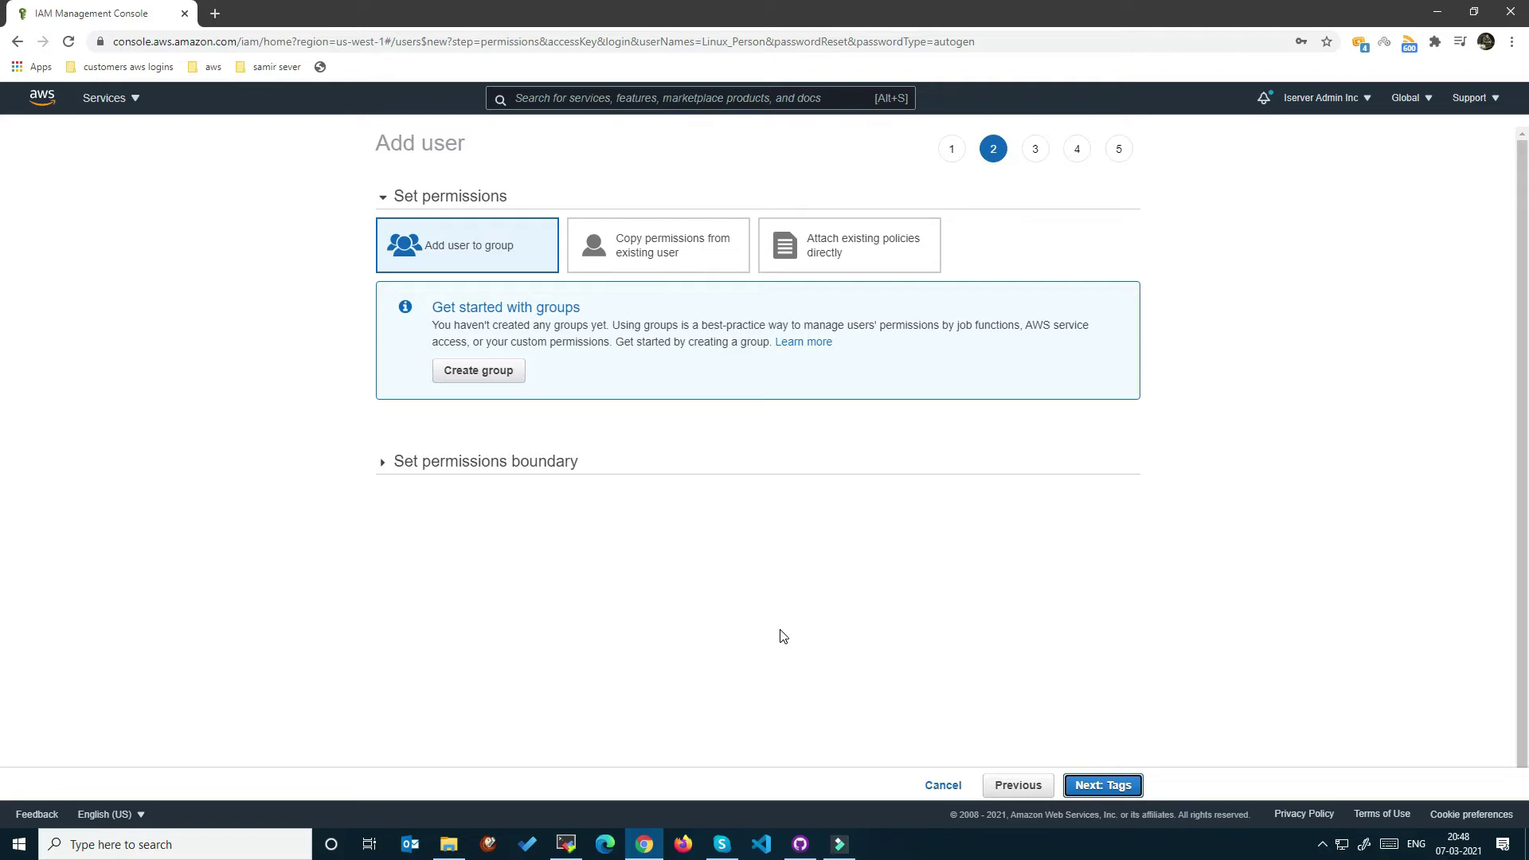
Compare the permission options, settle on Add user to group, and start a new group.
{"action": "left_click", "coordinate": [673, 273]}
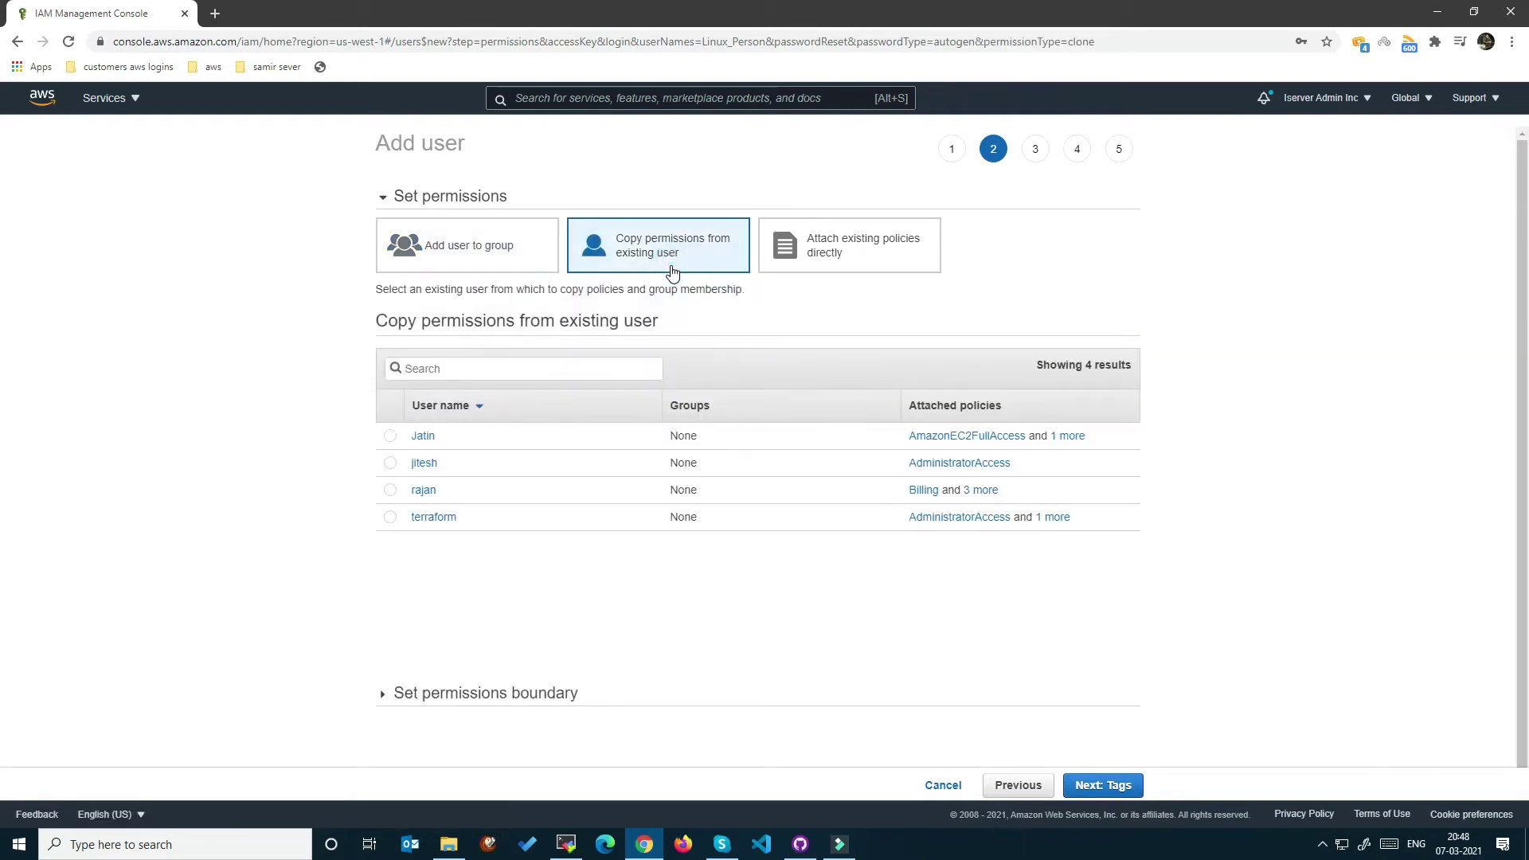
{"action": "left_click", "coordinate": [513, 250]}
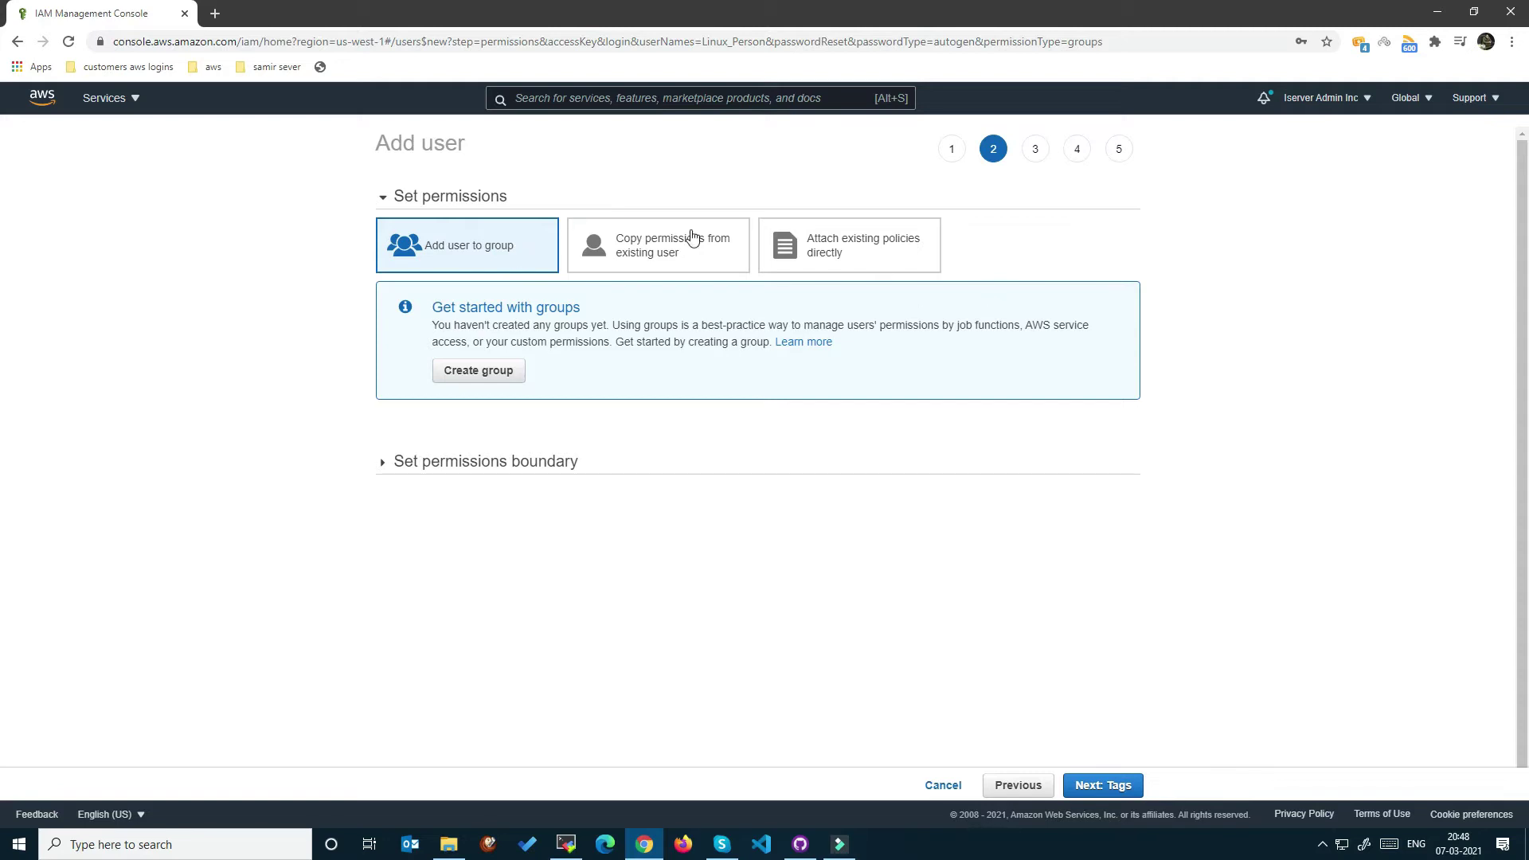
{"action": "left_click", "coordinate": [883, 244]}
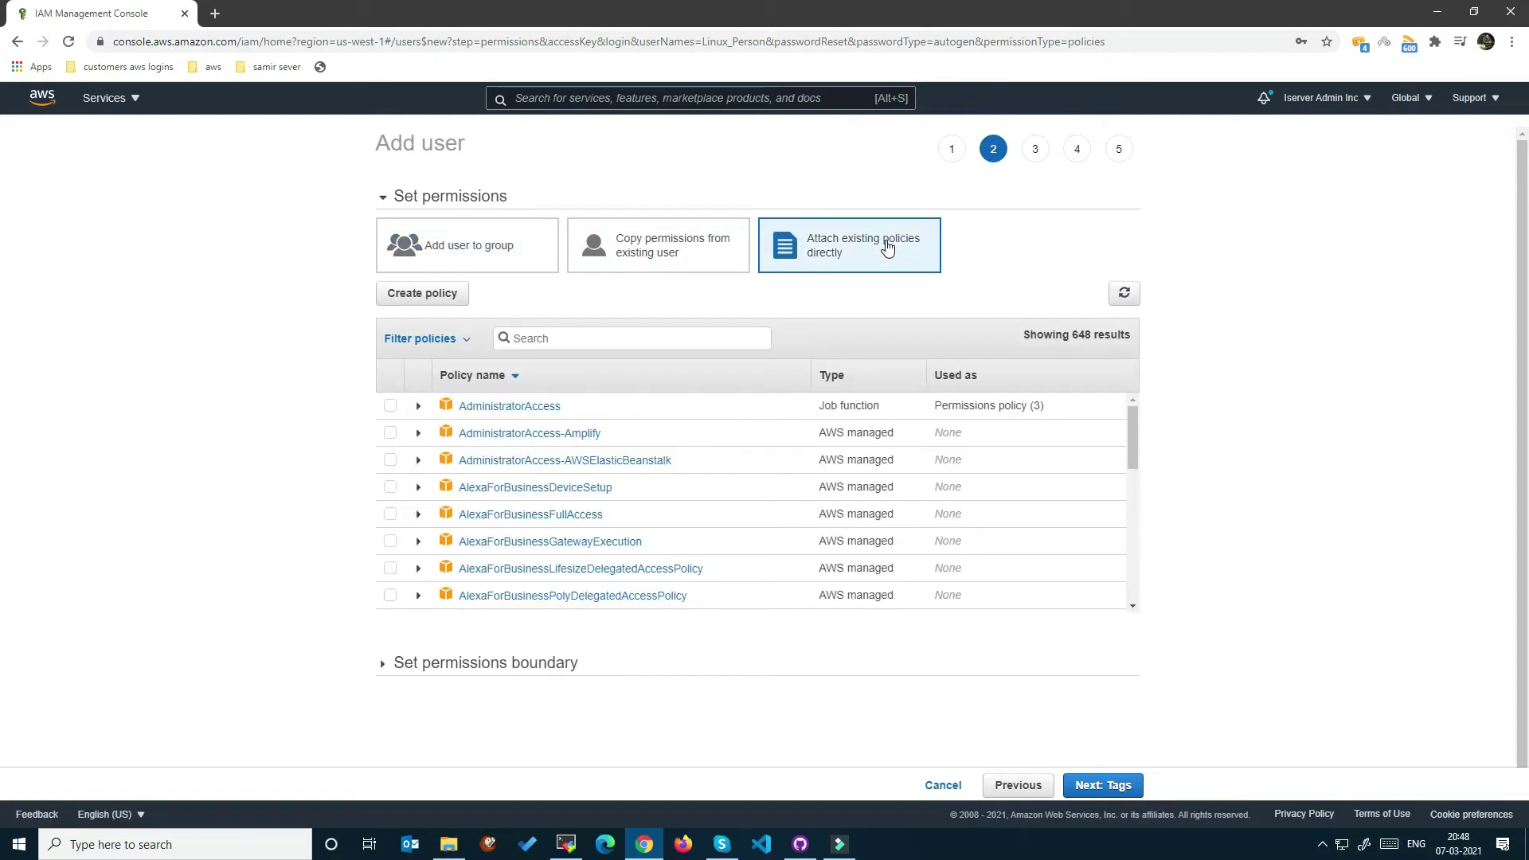
{"action": "left_click", "coordinate": [495, 246]}
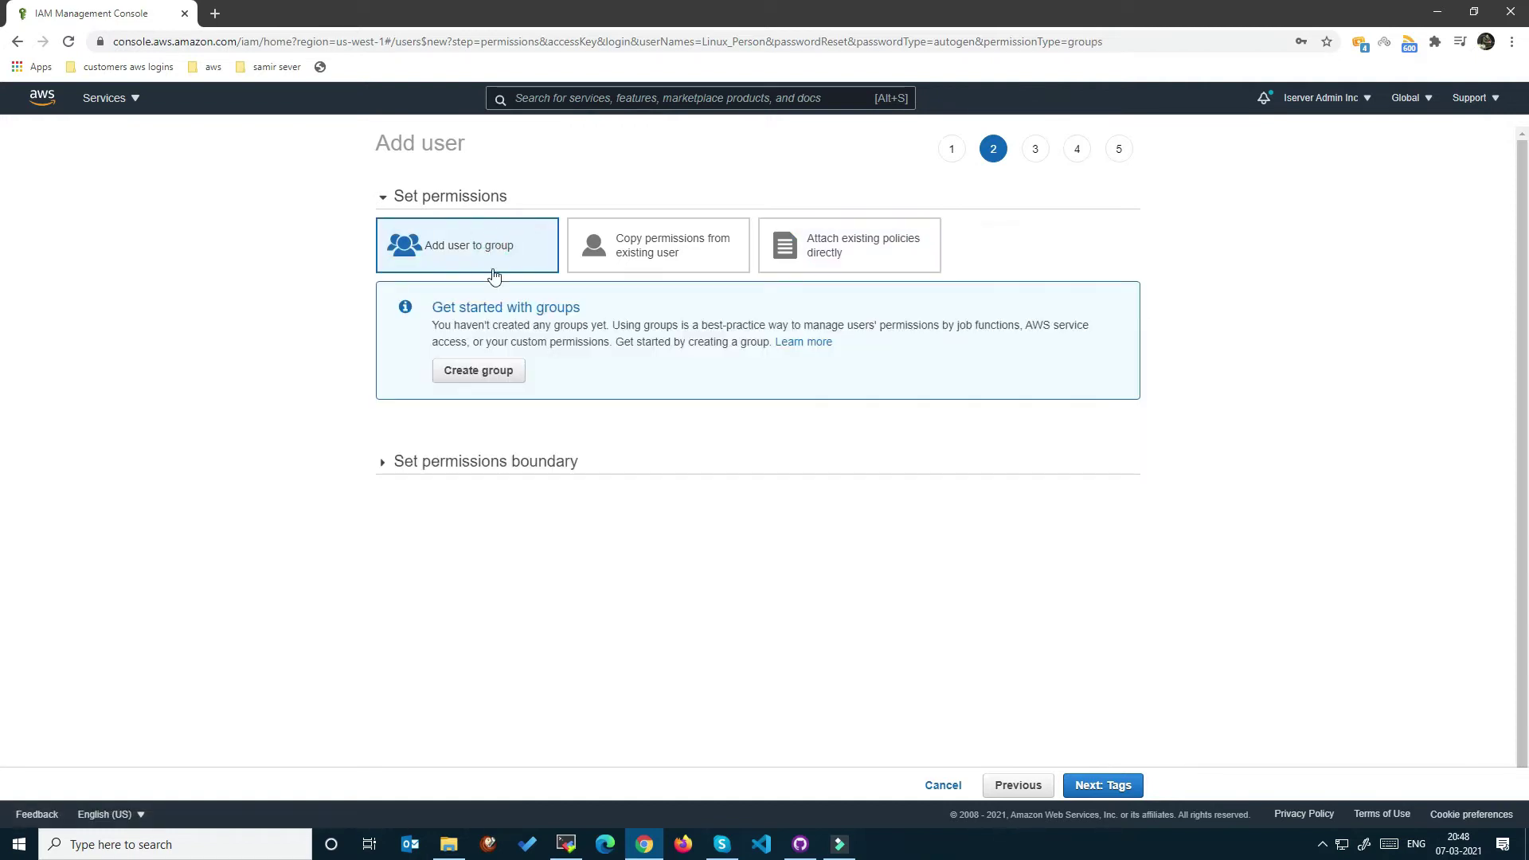
{"action": "left_click", "coordinate": [462, 371]}
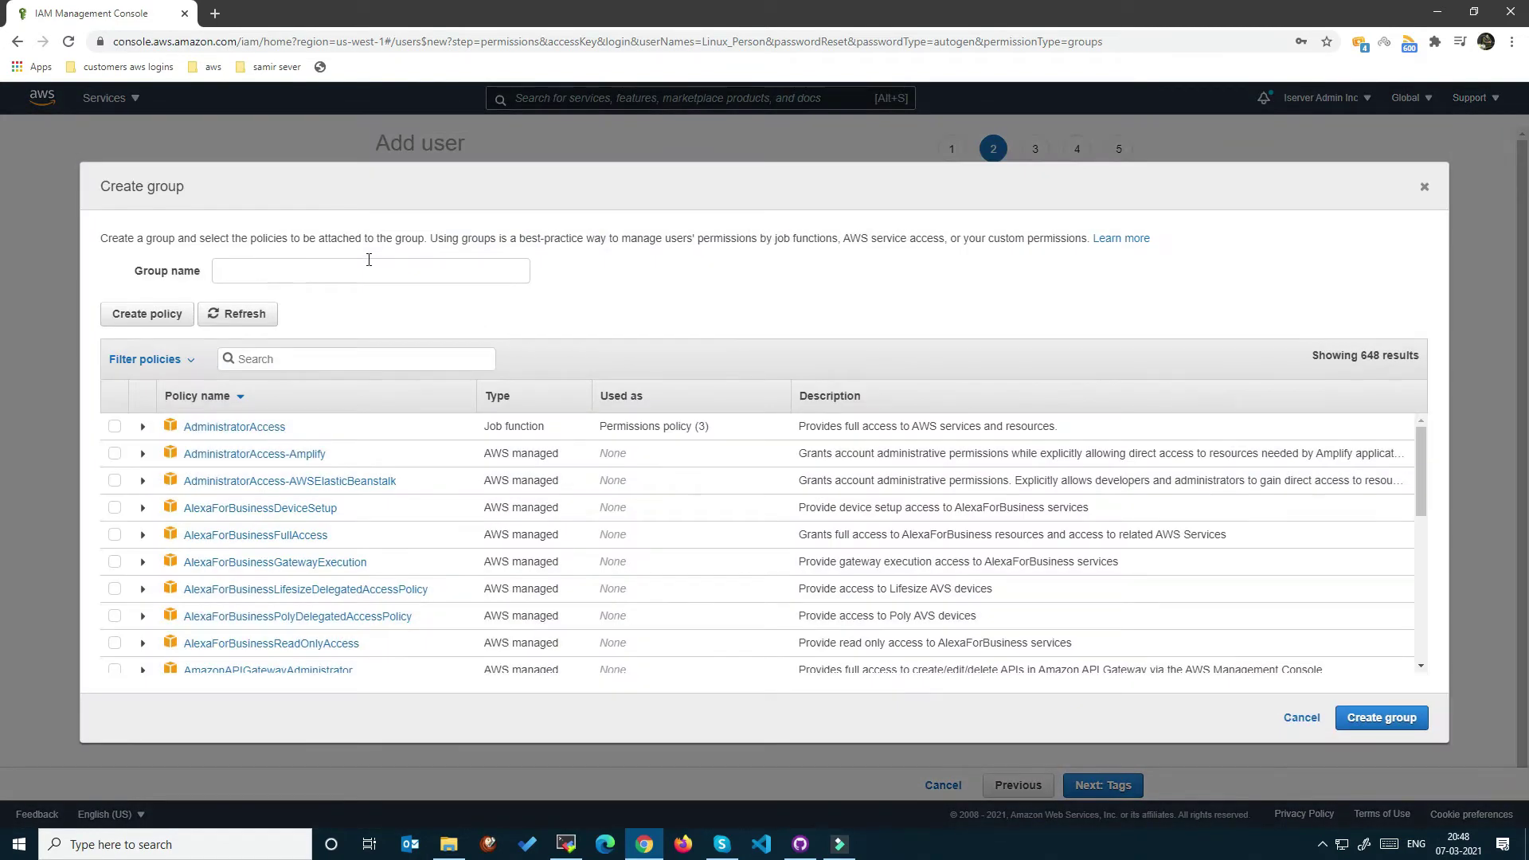
Name the new group Admin-Account, correcting the typo and replacing the space with a hyphen.
{"action": "left_click", "coordinate": [368, 260]}
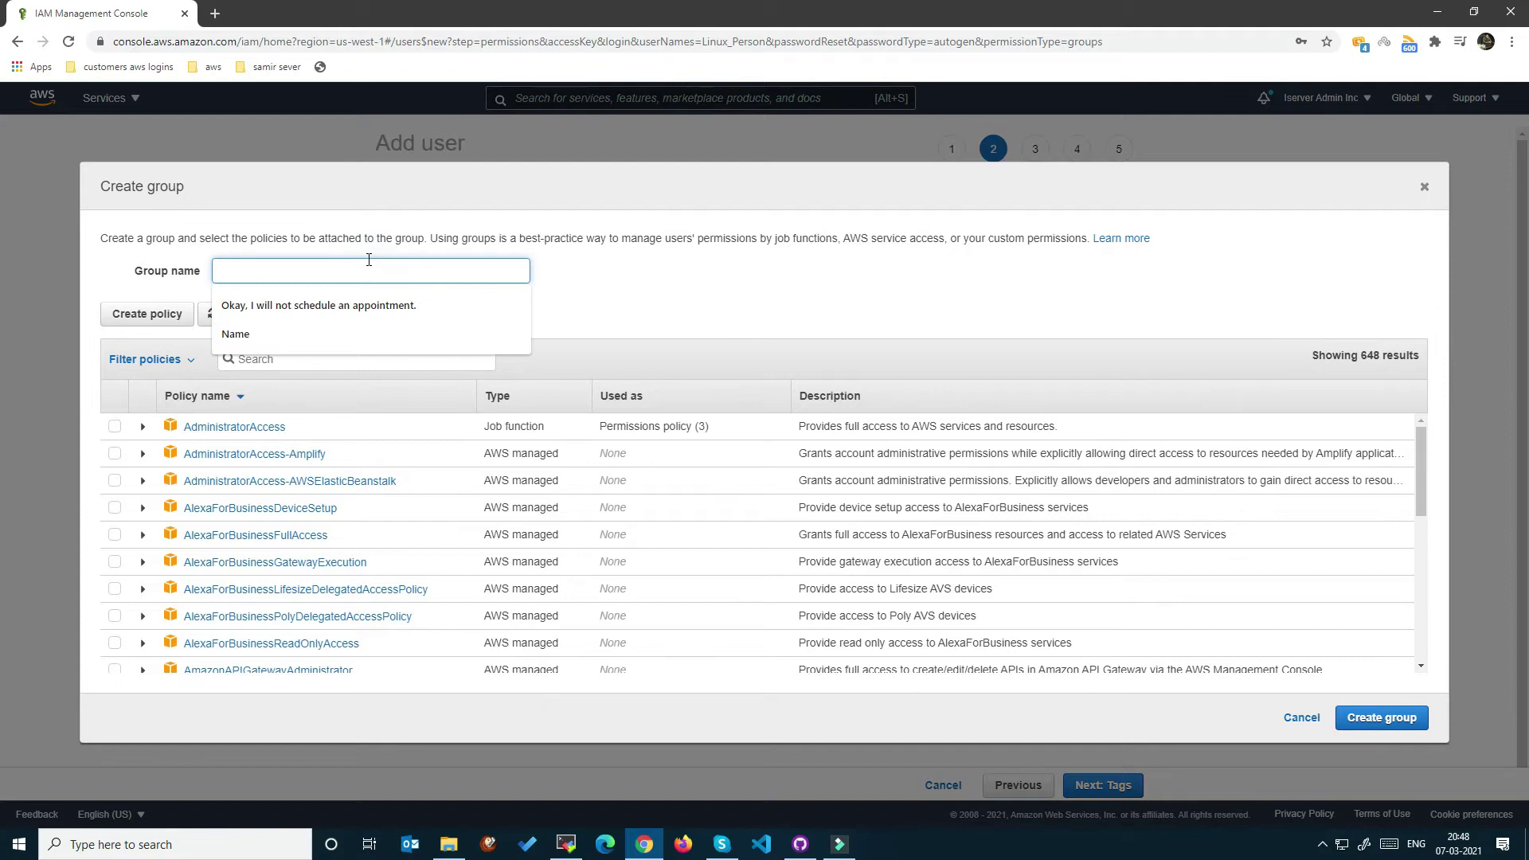
{"action": "type", "text": "Admin"}
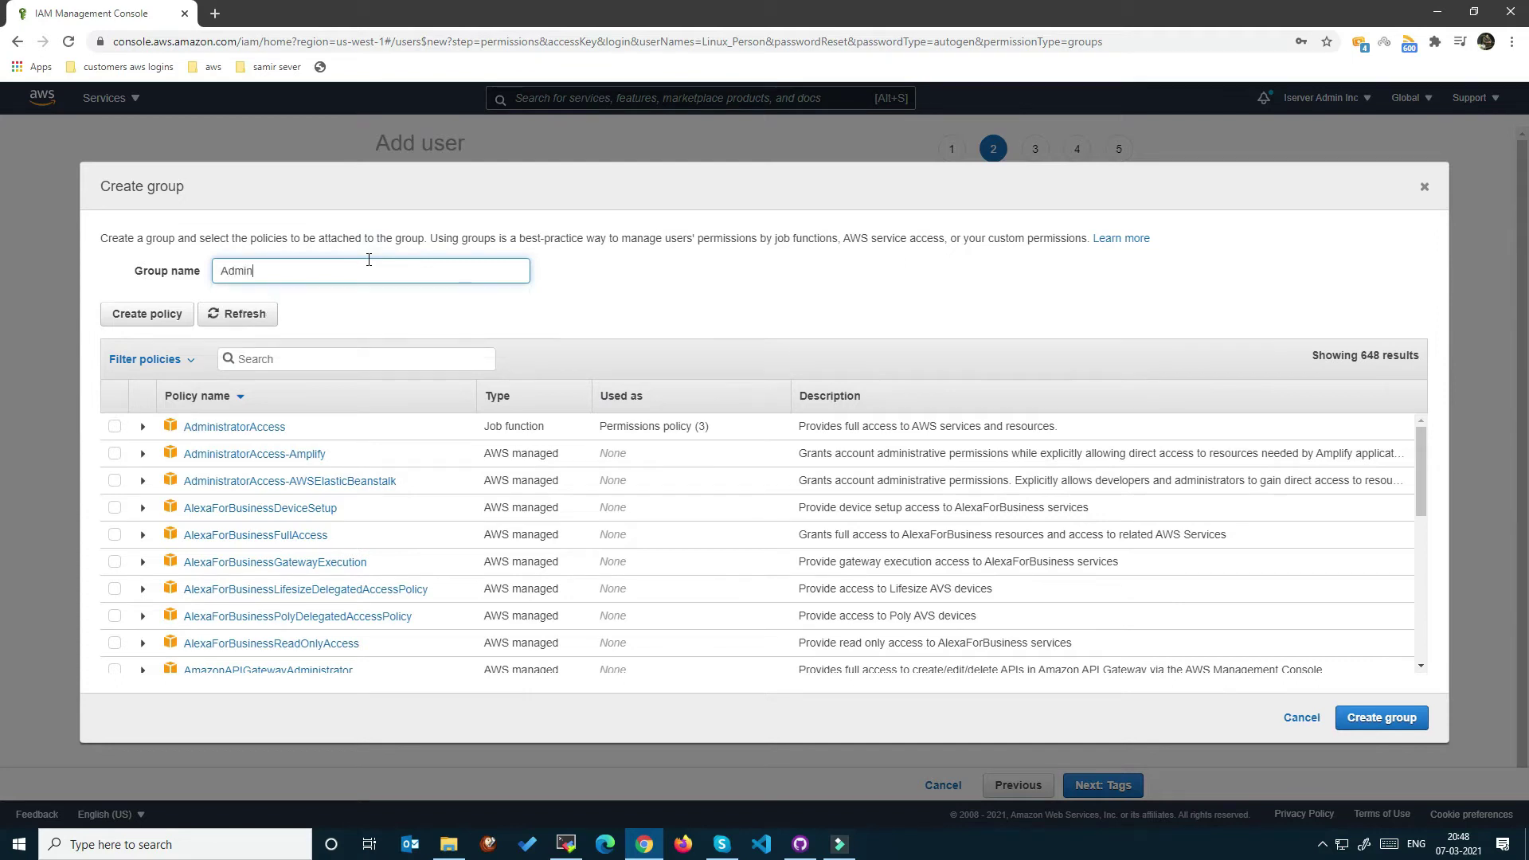
{"action": "type", "text": " Accoung"}
{"action": "key", "text": "BackSpace"}
{"action": "type", "text": "t"}
{"action": "left_click", "coordinate": [113, 428]}
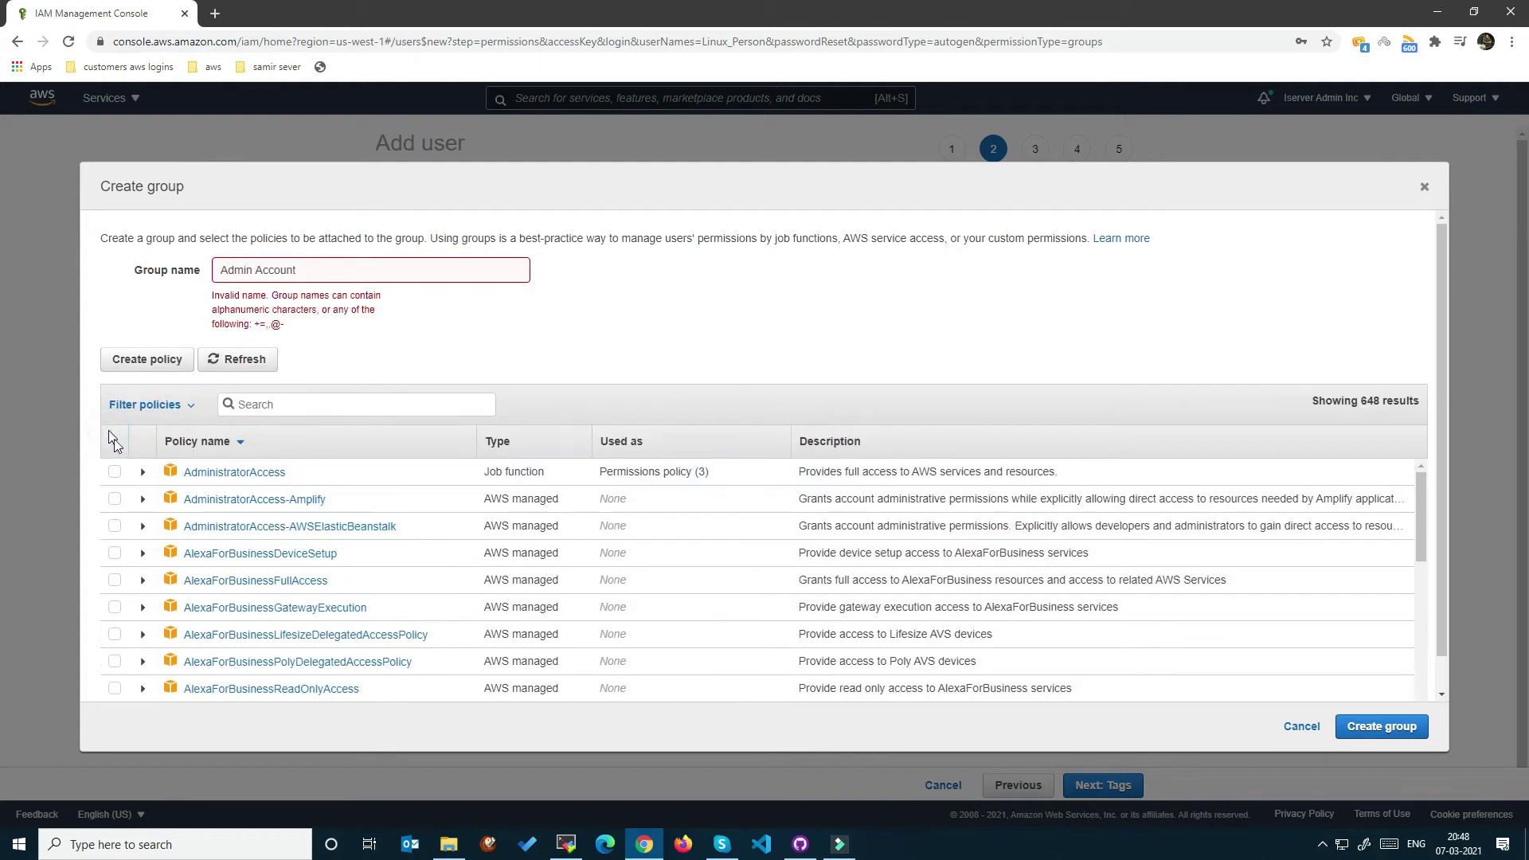
{"action": "left_click", "coordinate": [257, 271]}
{"action": "key", "text": "BackSpace"}
{"action": "type", "text": "-"}
{"action": "left_click", "coordinate": [320, 340]}
Attach the AdministratorAccess and IAMUserChangePassword policies and create the group.
{"action": "left_click", "coordinate": [113, 427]}
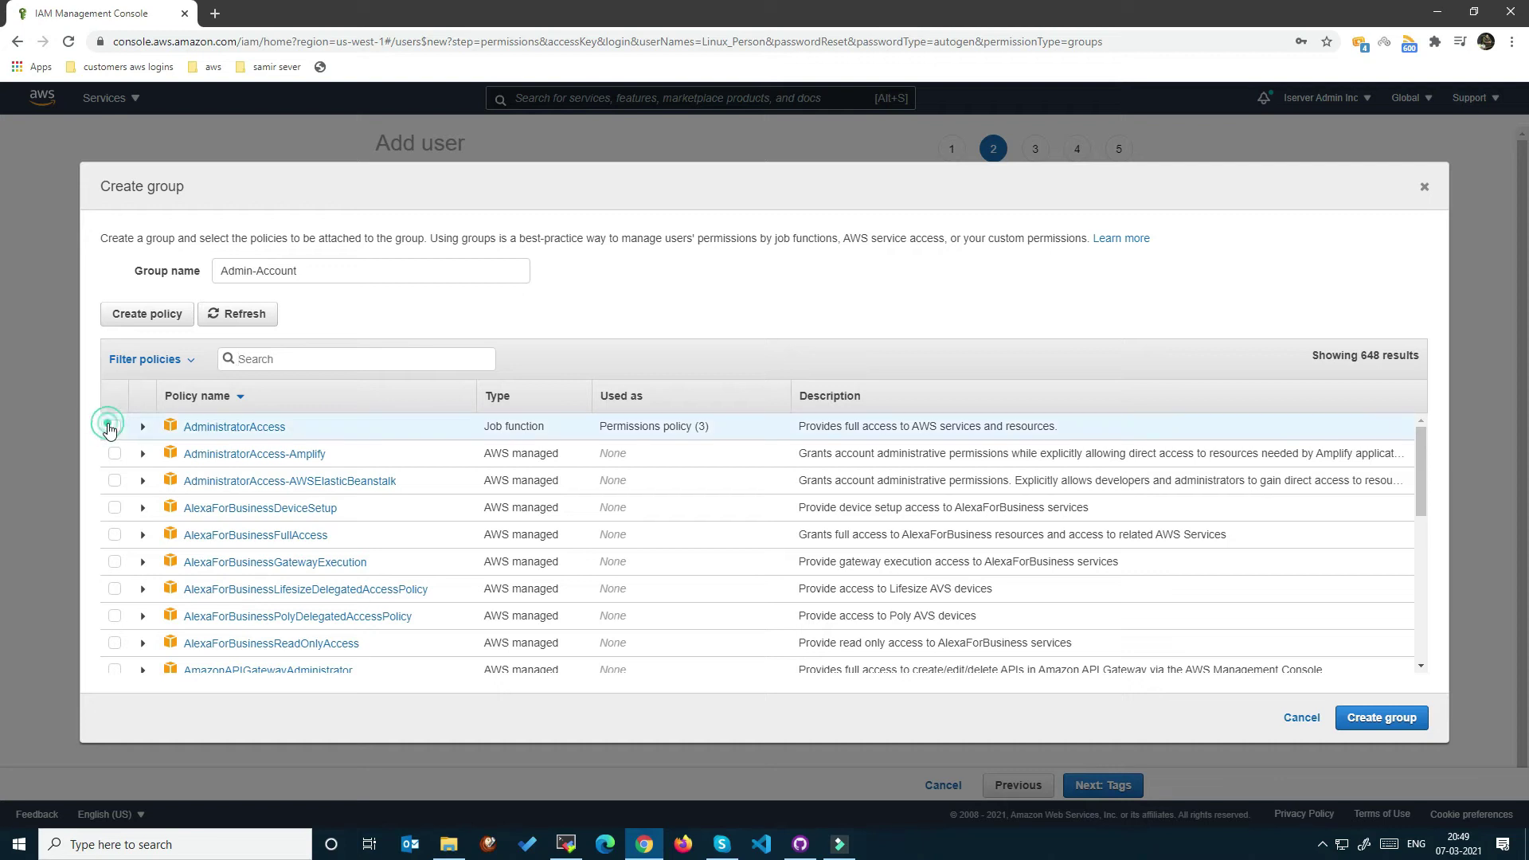
{"action": "left_click", "coordinate": [308, 366]}
{"action": "type", "text": "iam"}
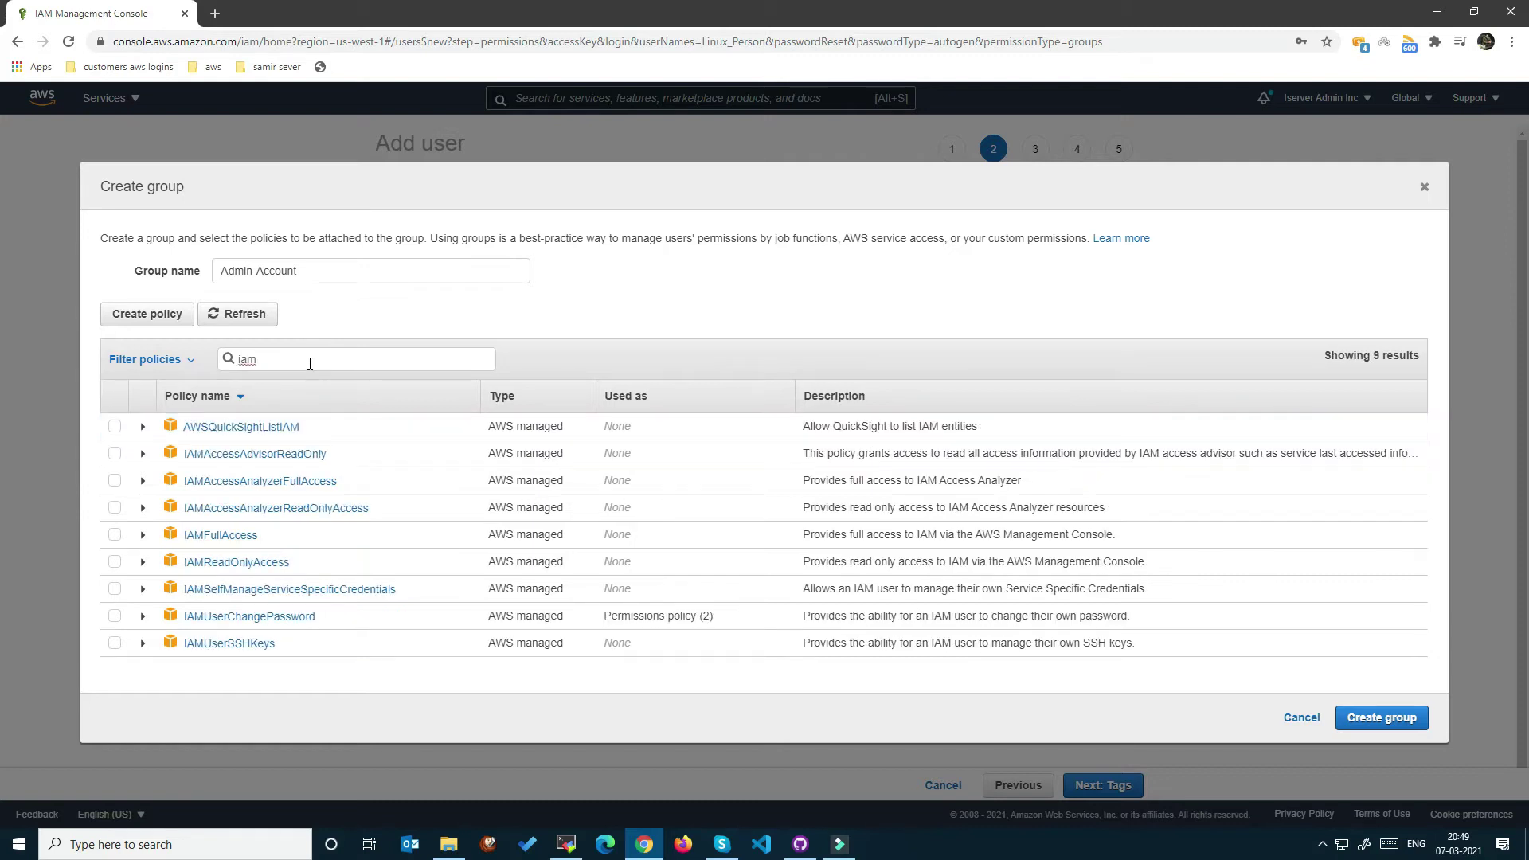
{"action": "left_click", "coordinate": [118, 619]}
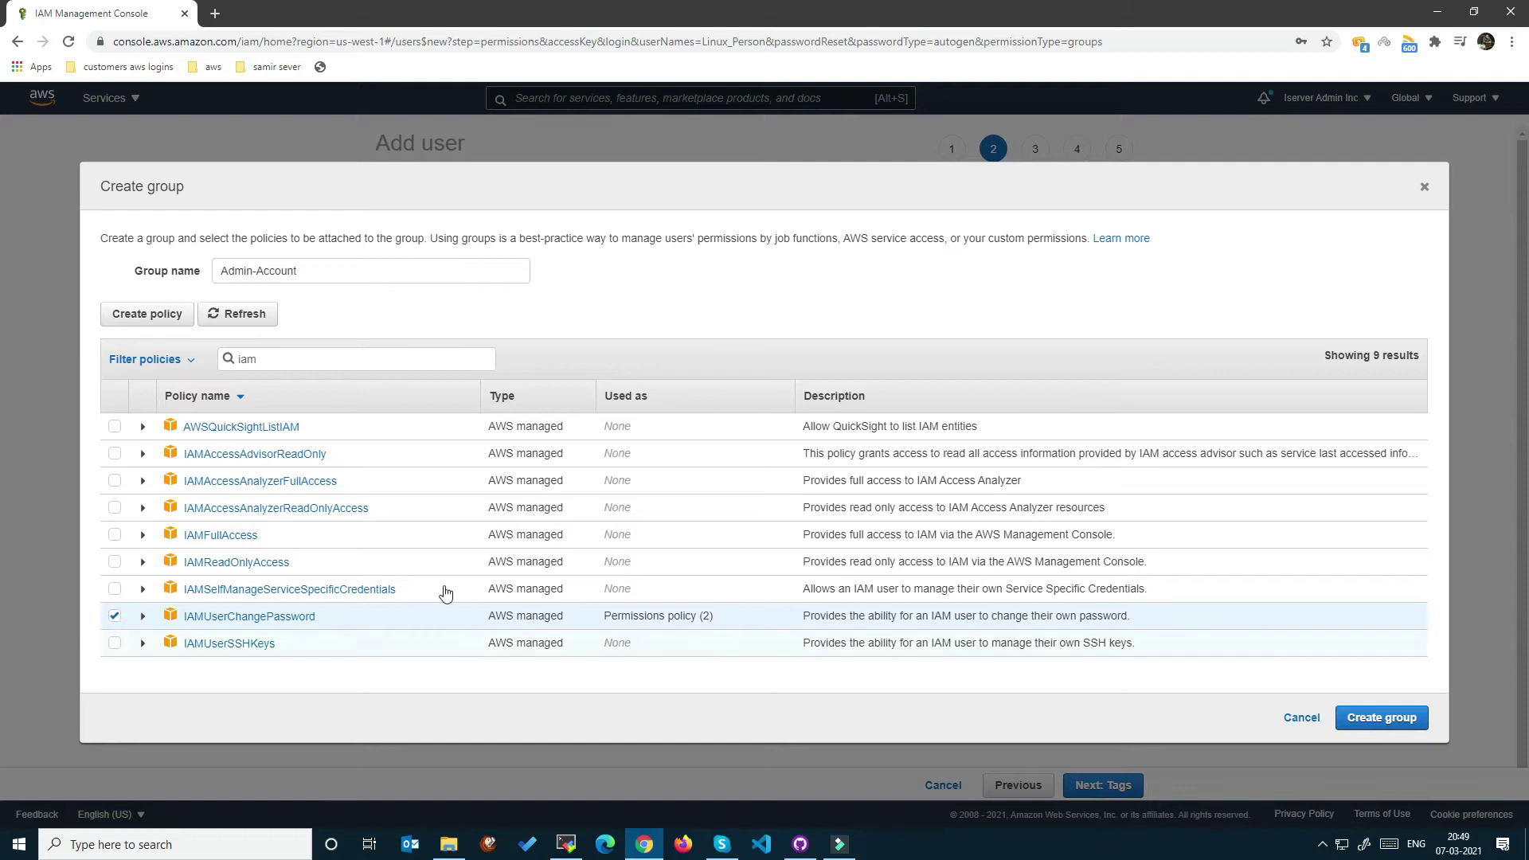
{"action": "left_click", "coordinate": [1367, 718]}
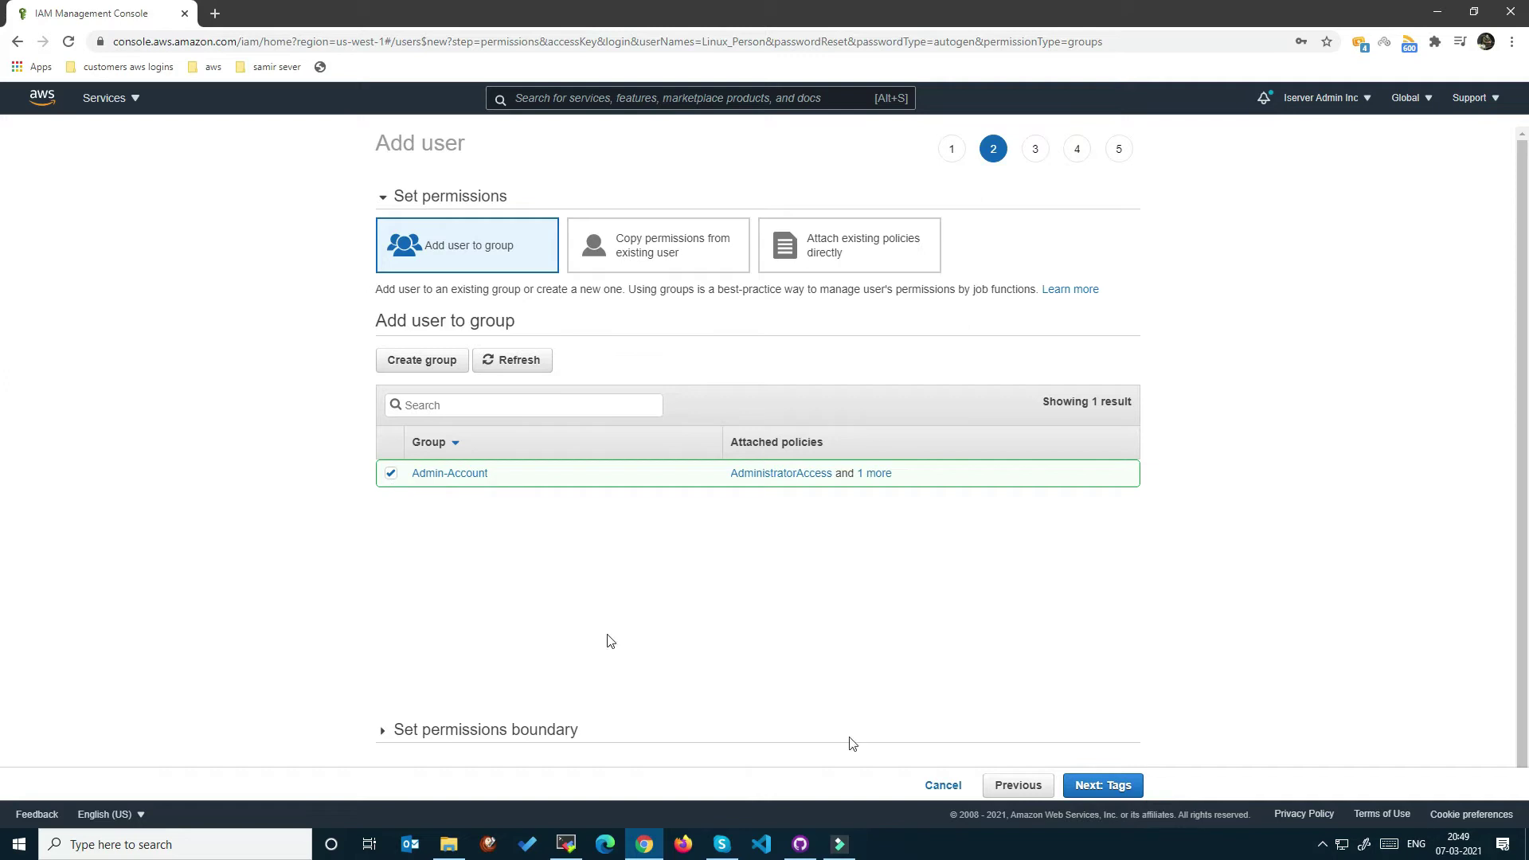
Skip tags, review, and create user Linux_Person.
{"action": "left_click", "coordinate": [1081, 791]}
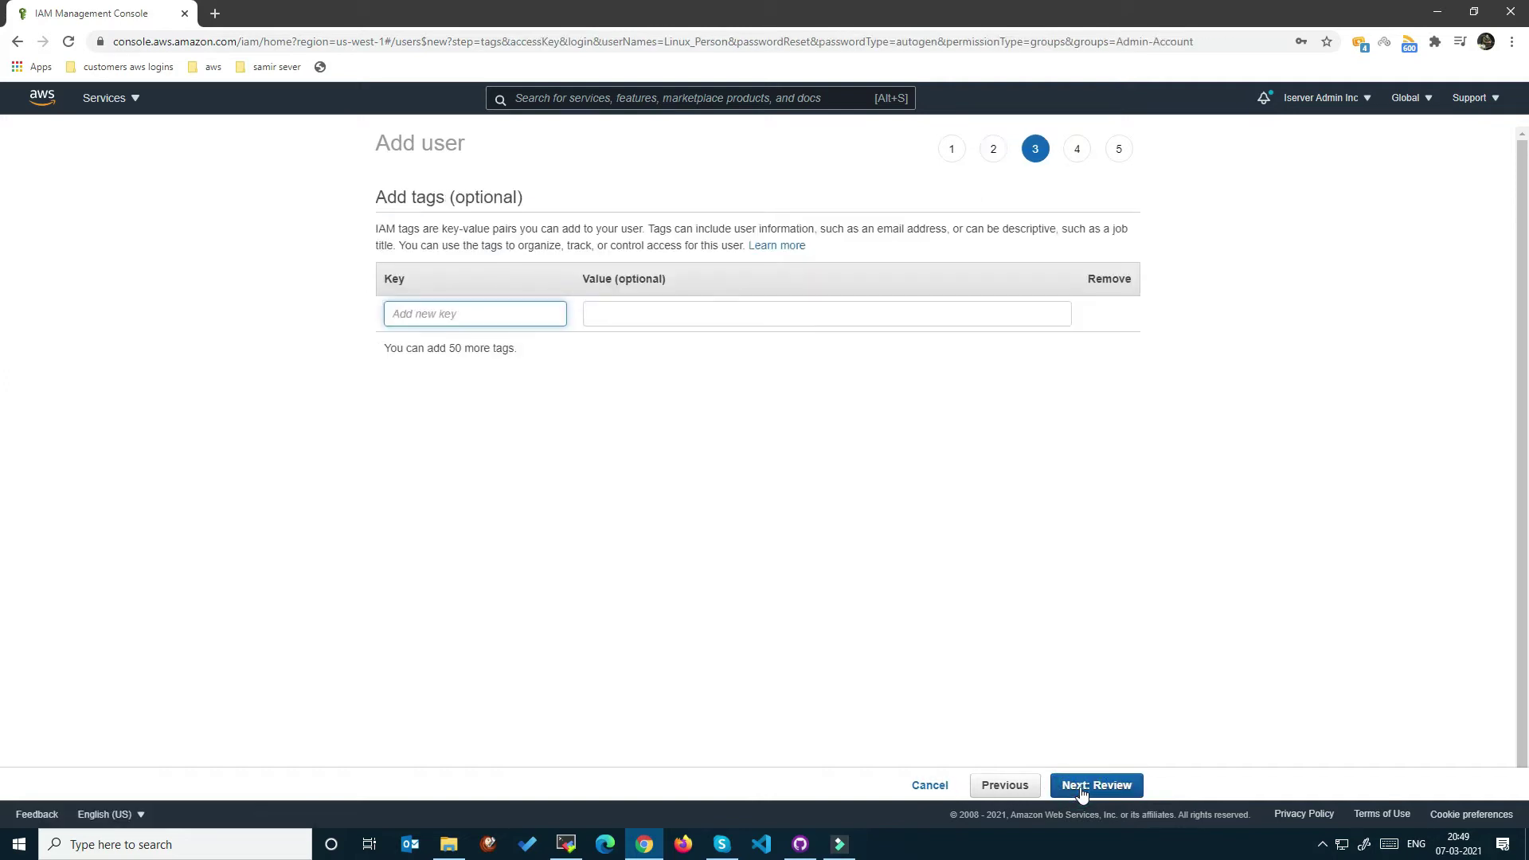
{"action": "left_click", "coordinate": [1082, 791]}
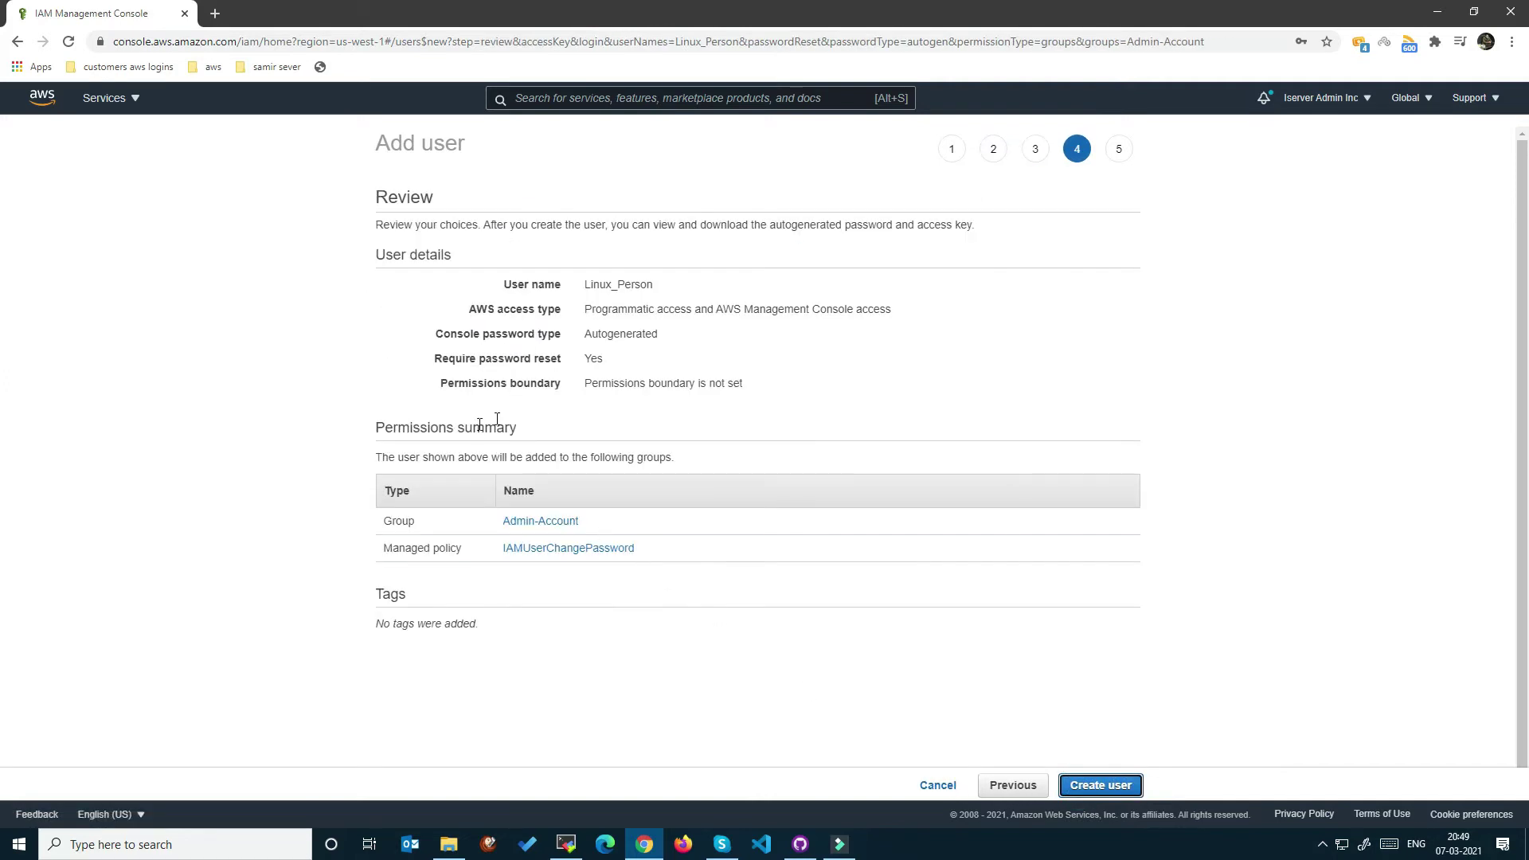
{"action": "left_click", "coordinate": [1125, 784]}
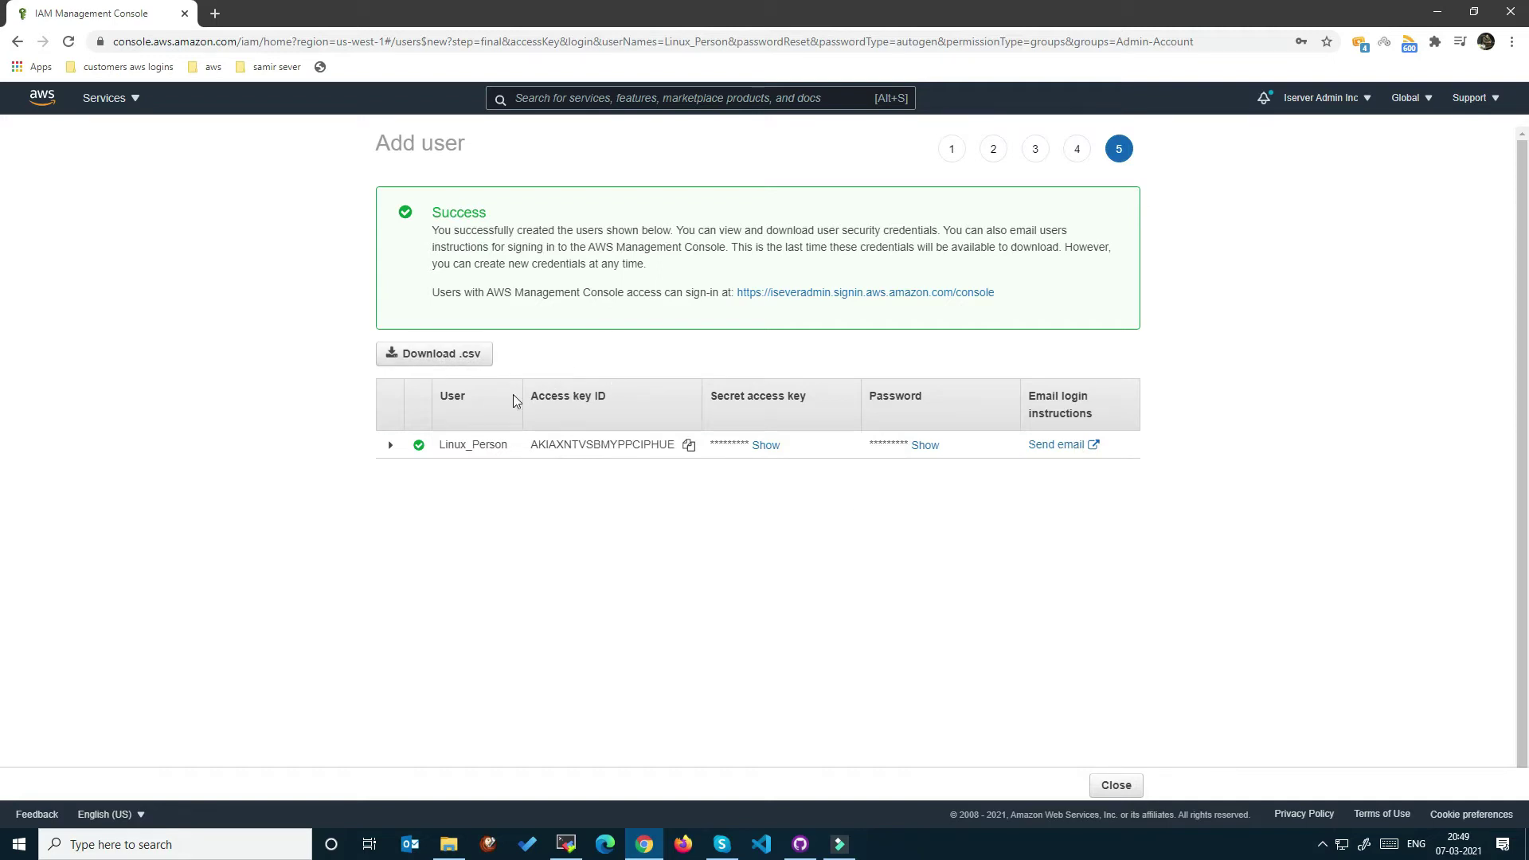
Save new_user_credentials.csv to the Desktop and open it.
{"action": "left_click", "coordinate": [478, 352]}
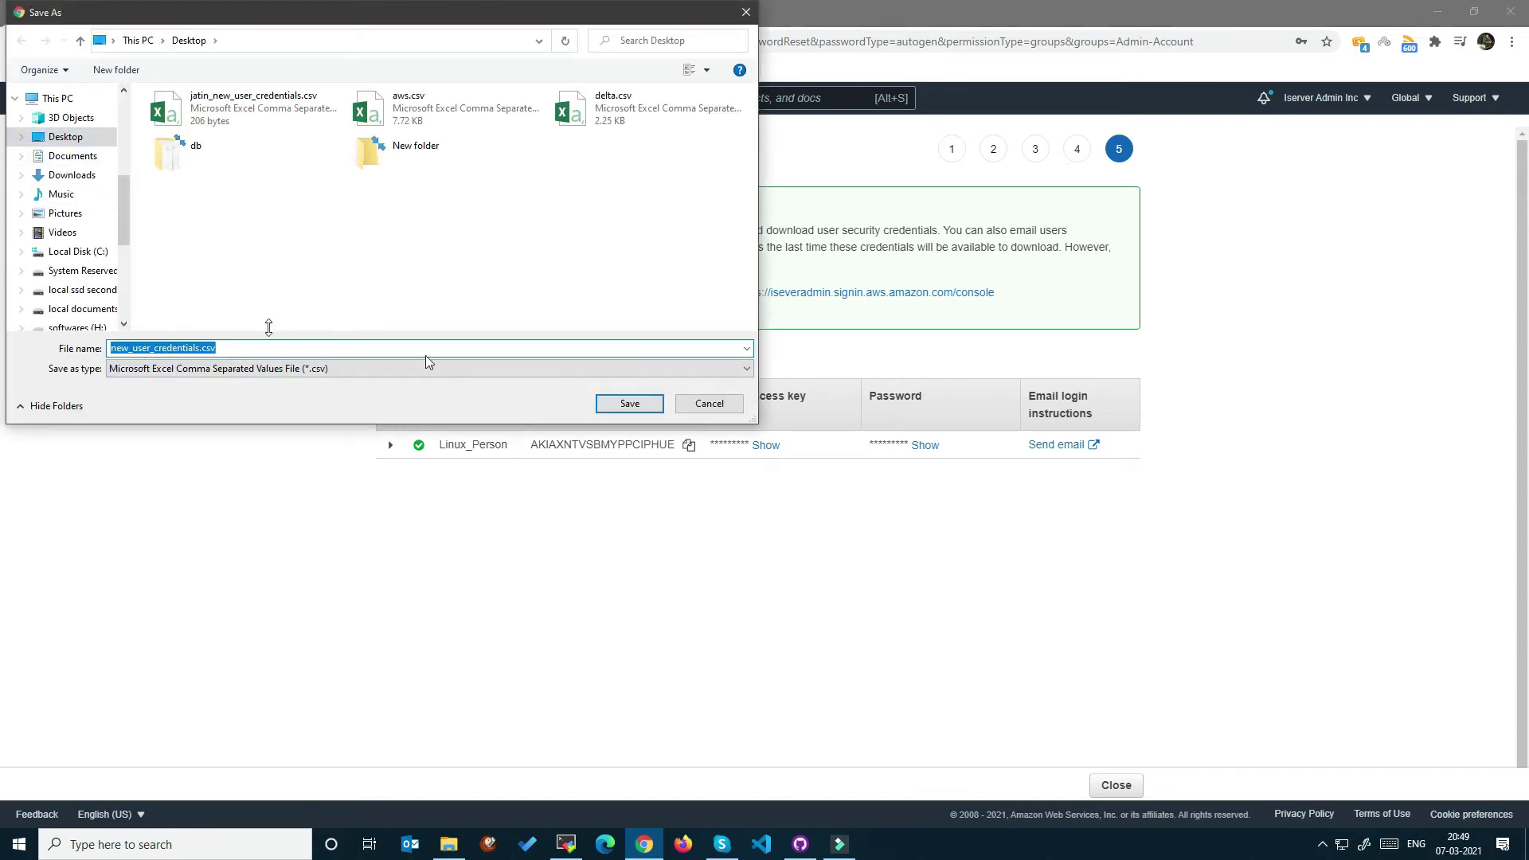
{"action": "left_click", "coordinate": [73, 157]}
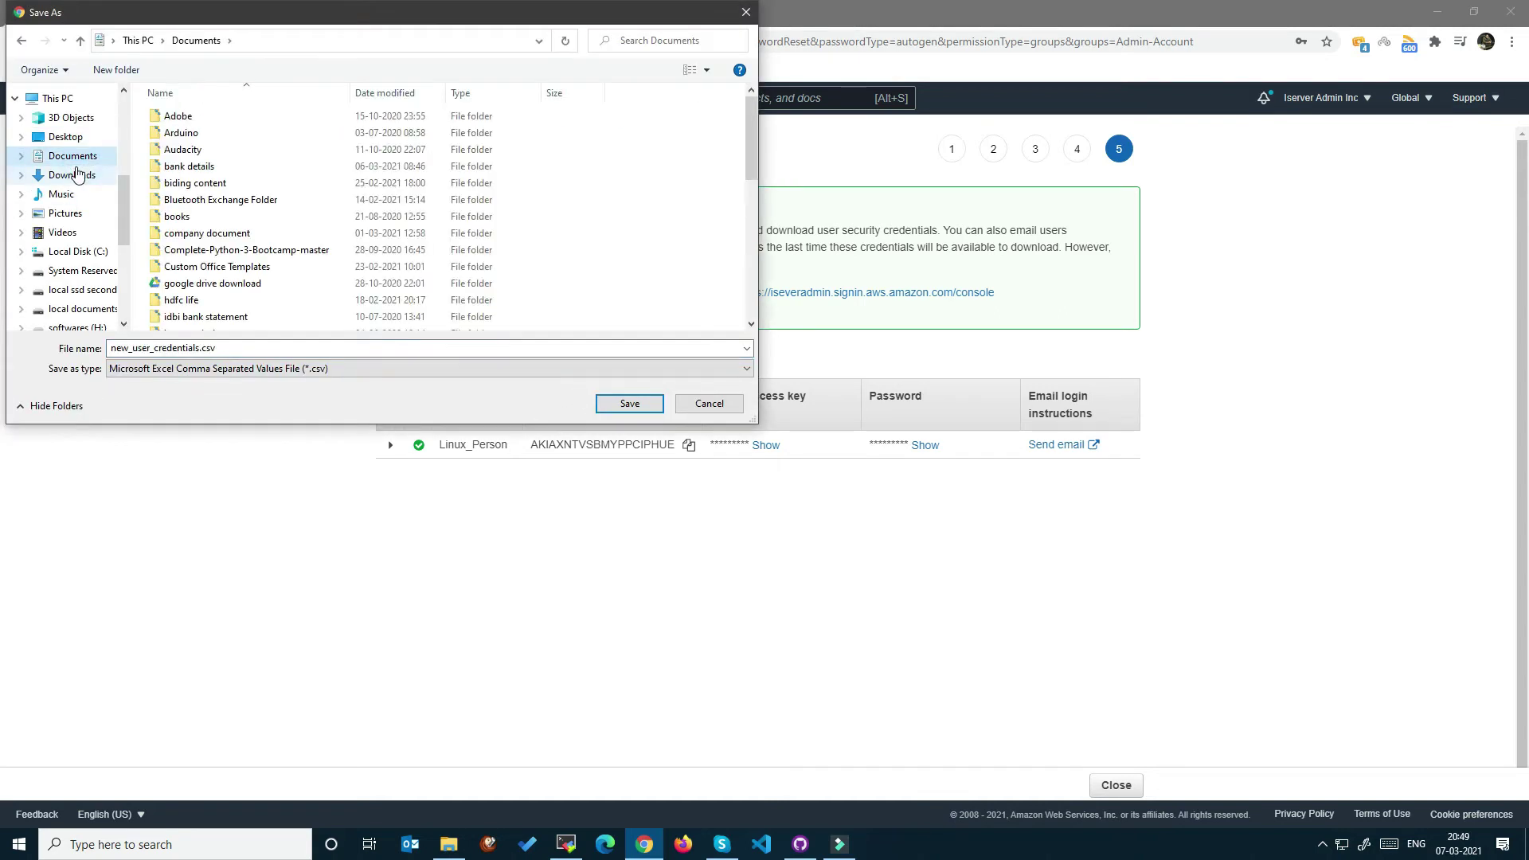
{"action": "left_click", "coordinate": [66, 137]}
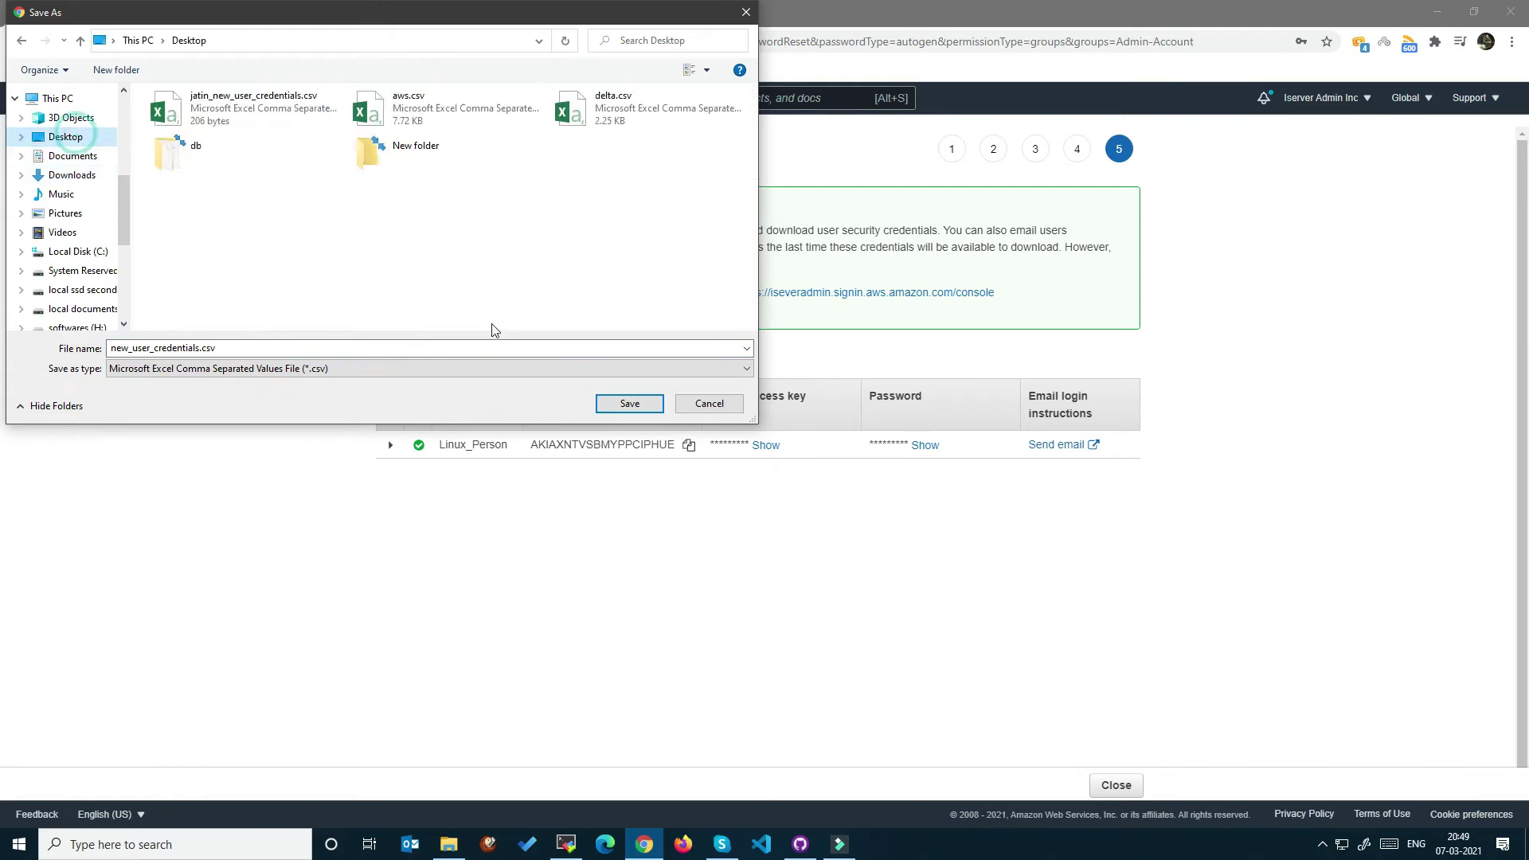
{"action": "left_click", "coordinate": [629, 403]}
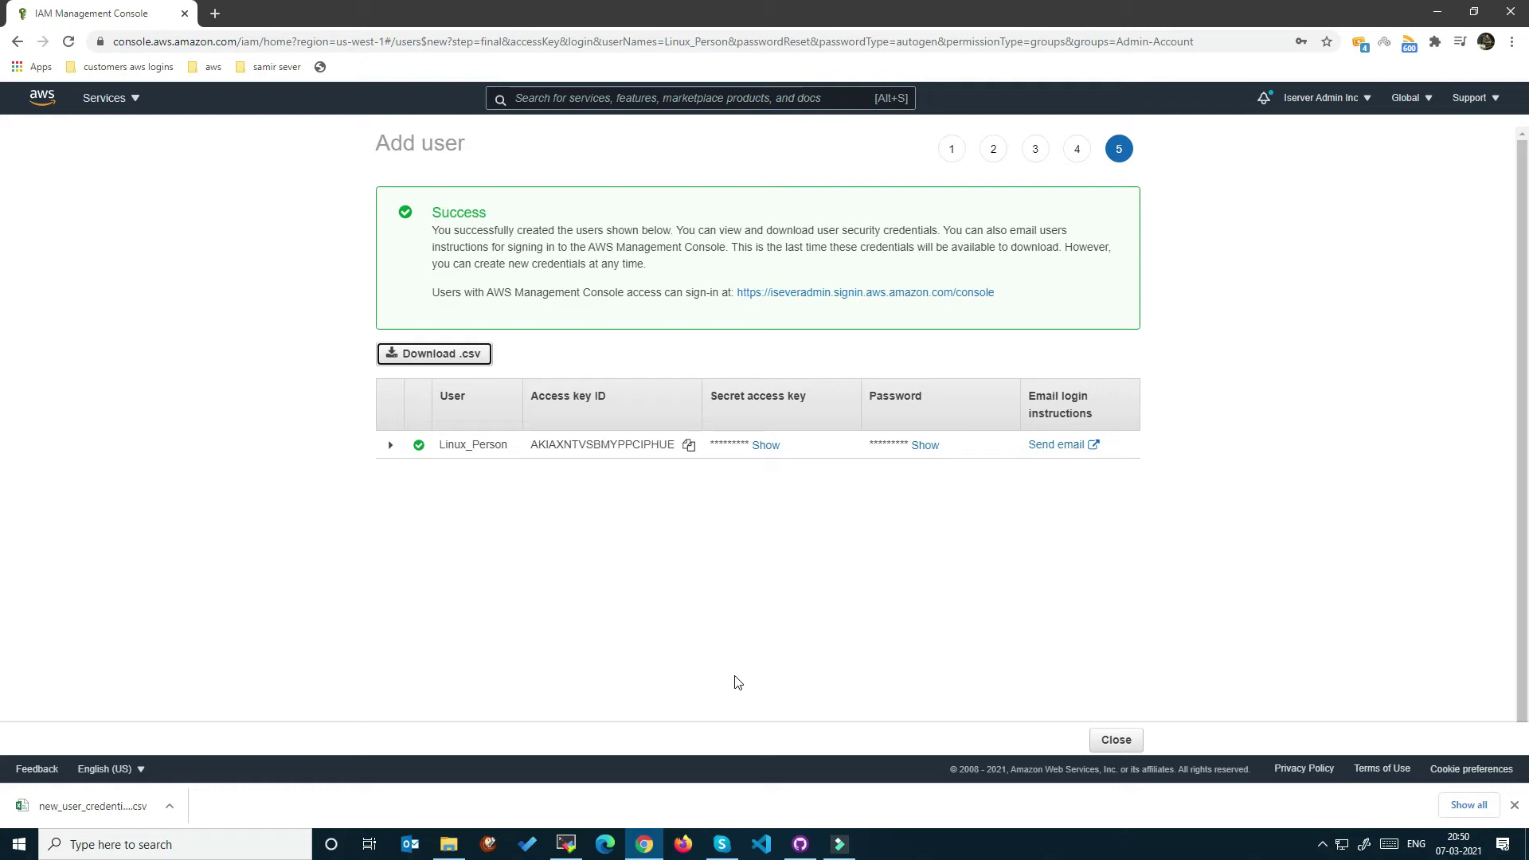
{"action": "left_click", "coordinate": [103, 804]}
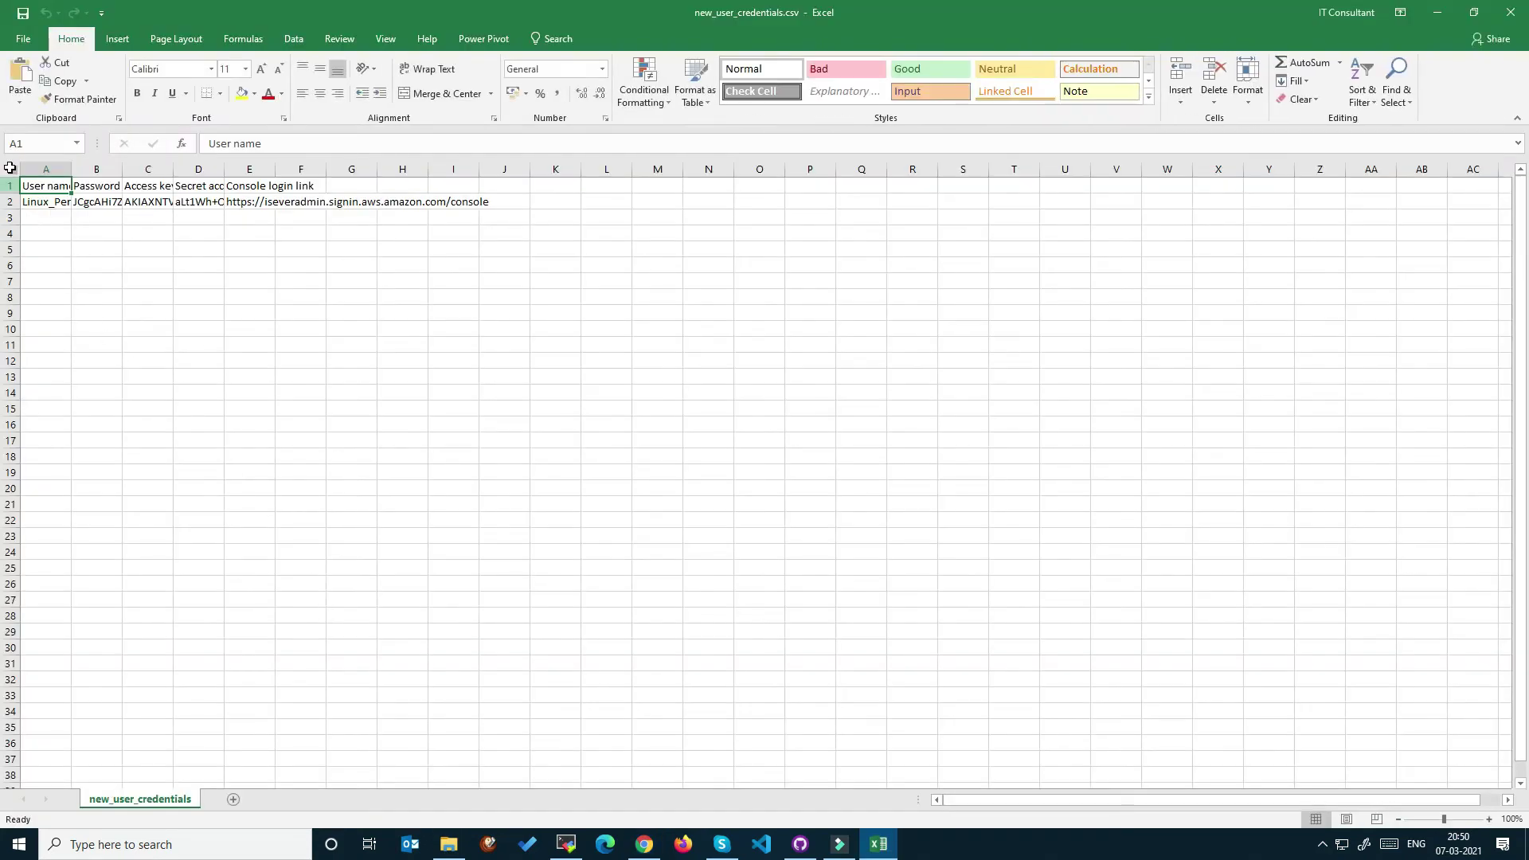
Autofit all columns of the credentials sheet and widen column A.
{"action": "left_click", "coordinate": [13, 168]}
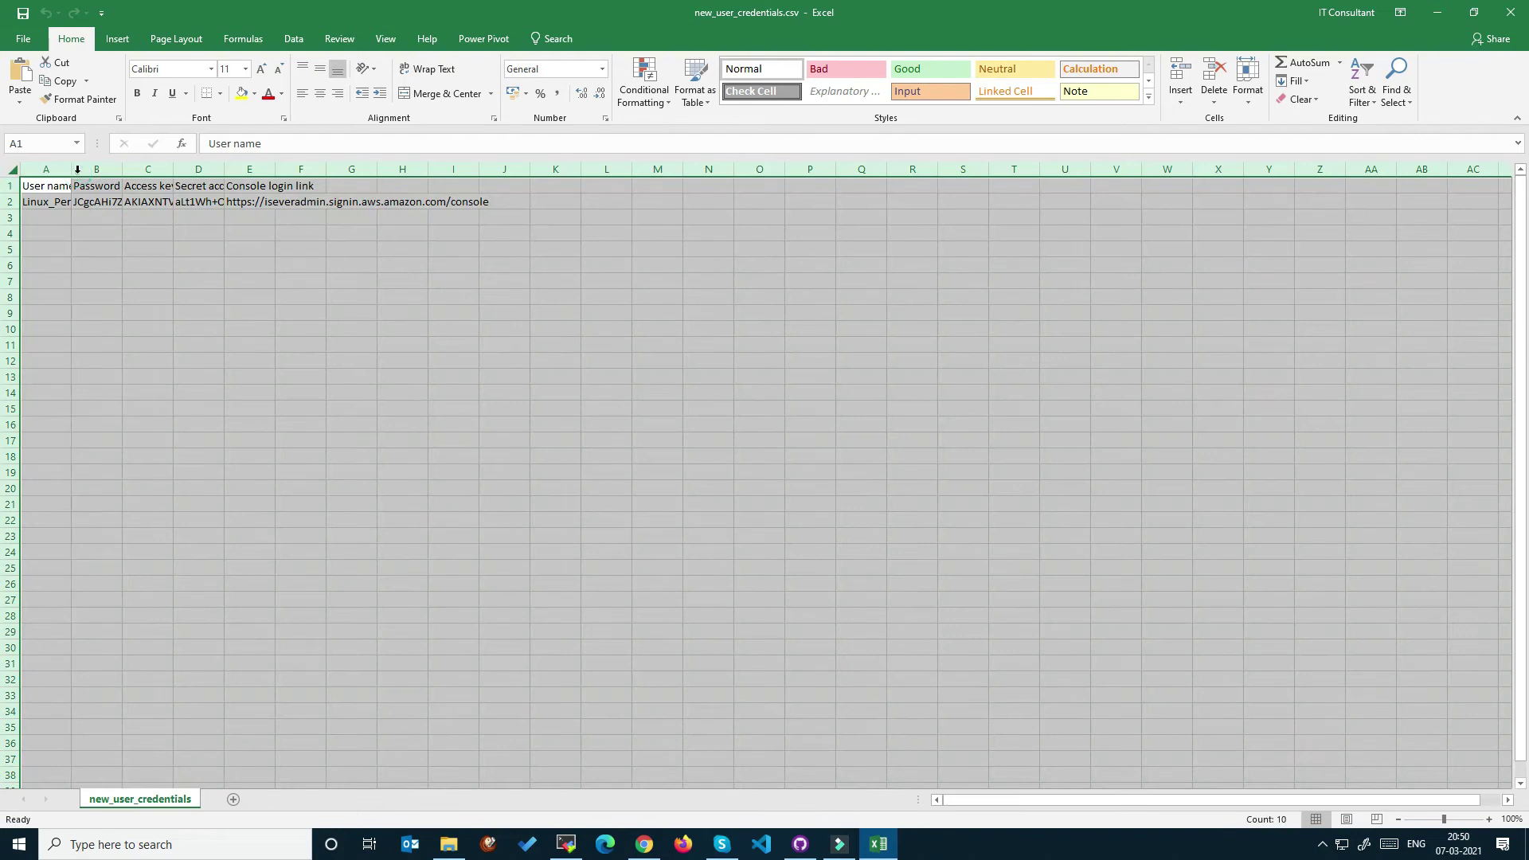
{"action": "double_click", "coordinate": [71, 169]}
{"action": "left_click", "coordinate": [366, 458]}
{"action": "left_click", "coordinate": [44, 203]}
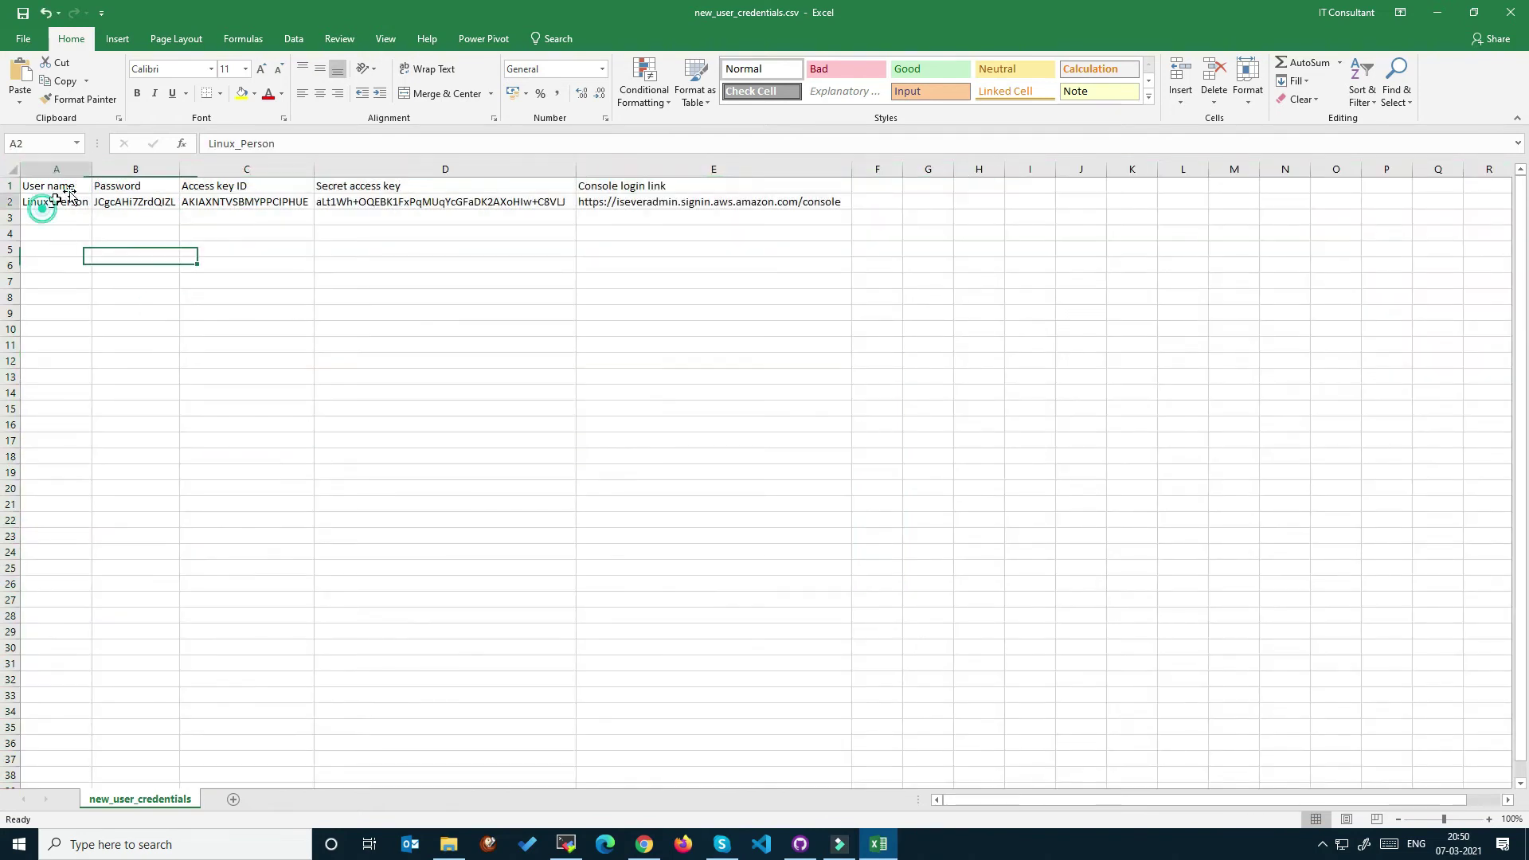
{"action": "left_click_drag", "start_coordinate": [93, 170], "coordinate": [159, 177]}
{"action": "left_click", "coordinate": [188, 341]}
Check the password, access key ID, secret key and console link in B2–E2, then return to Chrome.
{"action": "left_click", "coordinate": [51, 202]}
{"action": "key", "text": "Right"}
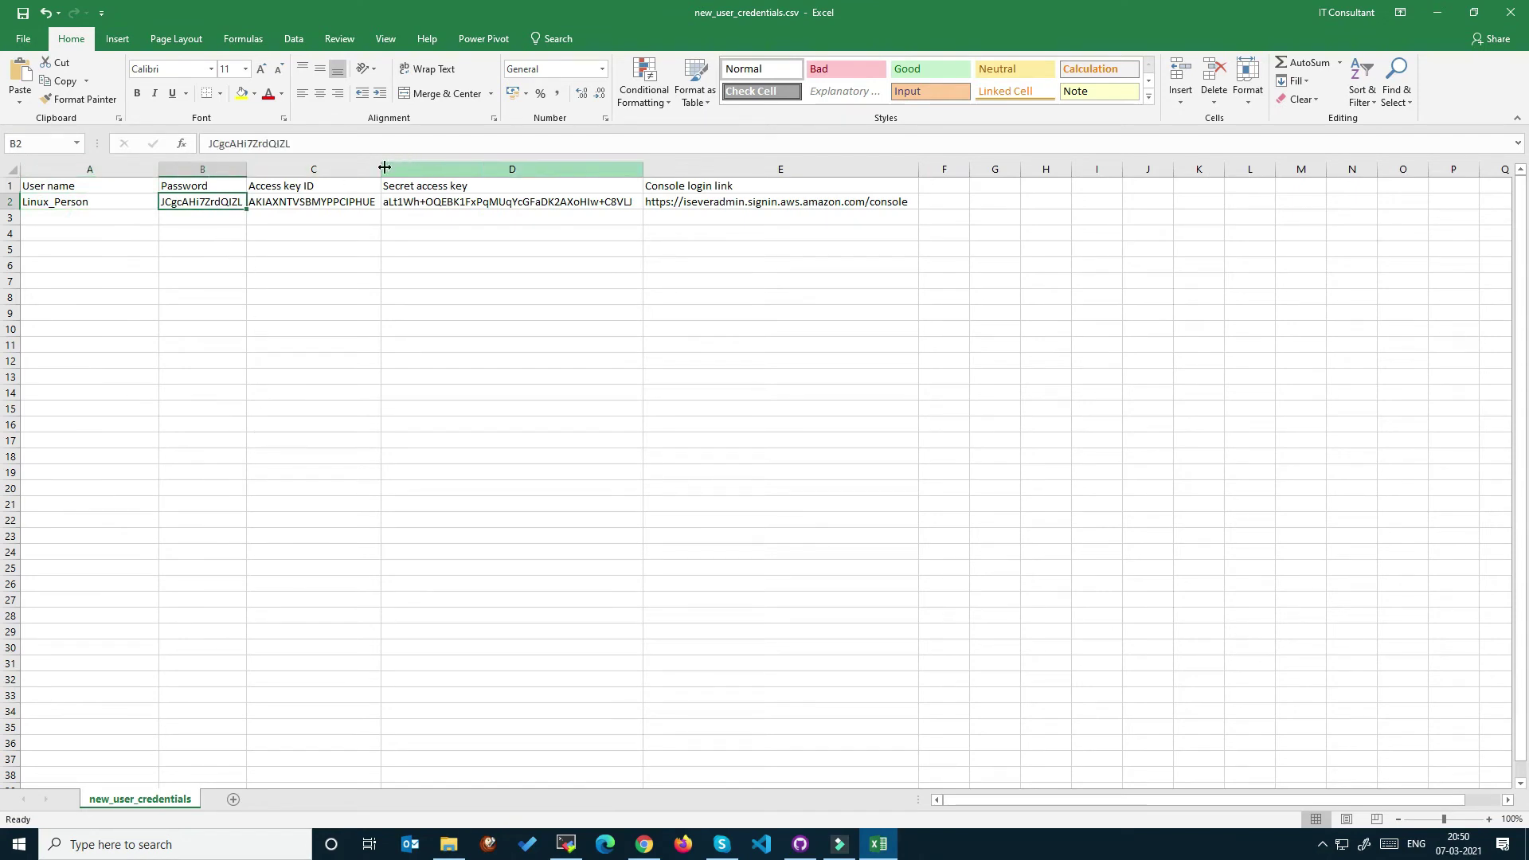
{"action": "left_click", "coordinate": [363, 204]}
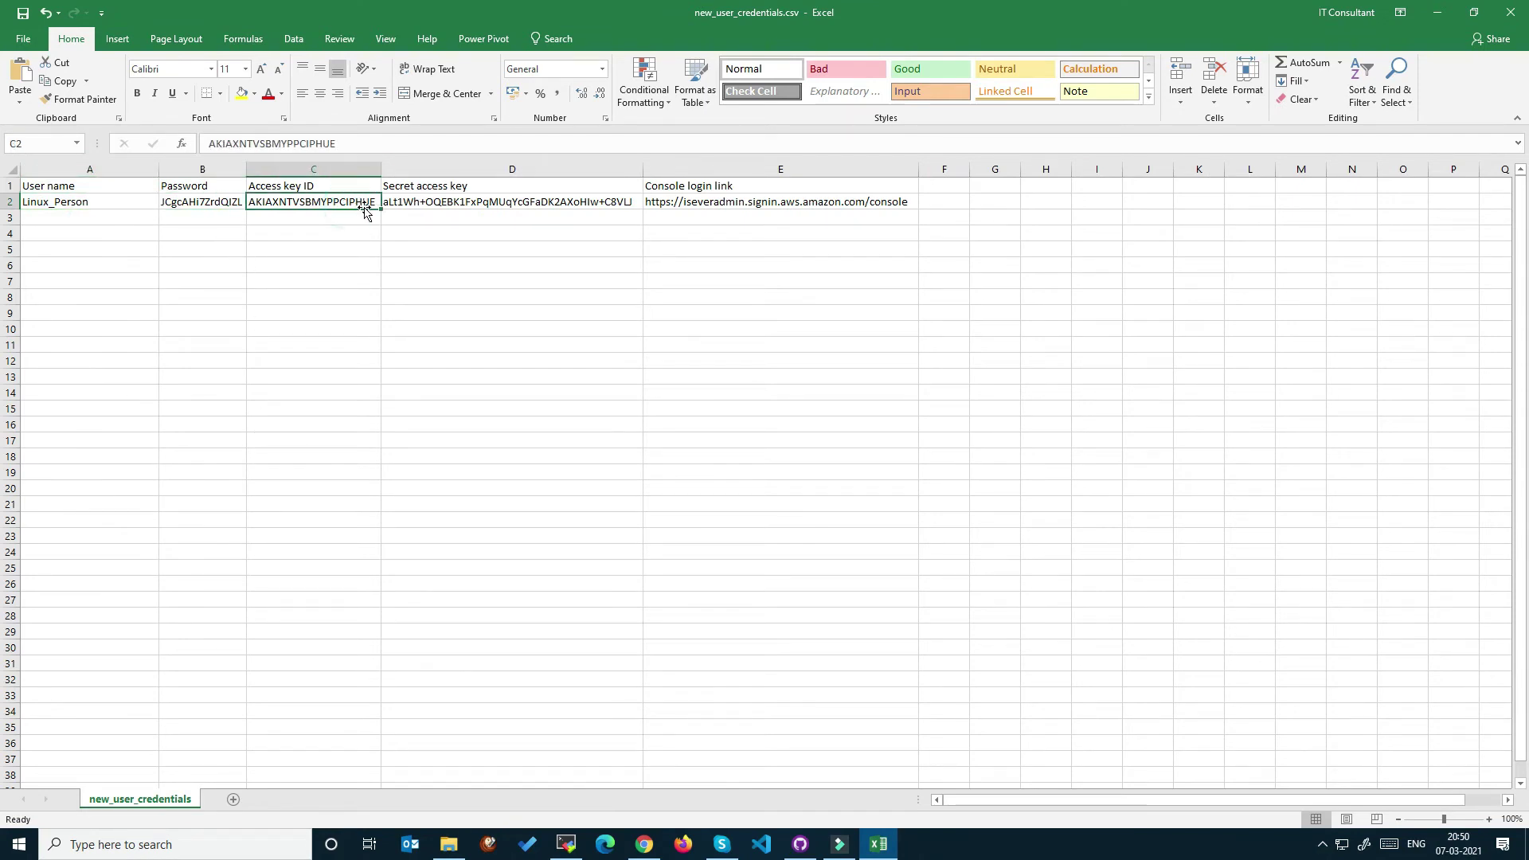
{"action": "left_click", "coordinate": [491, 203]}
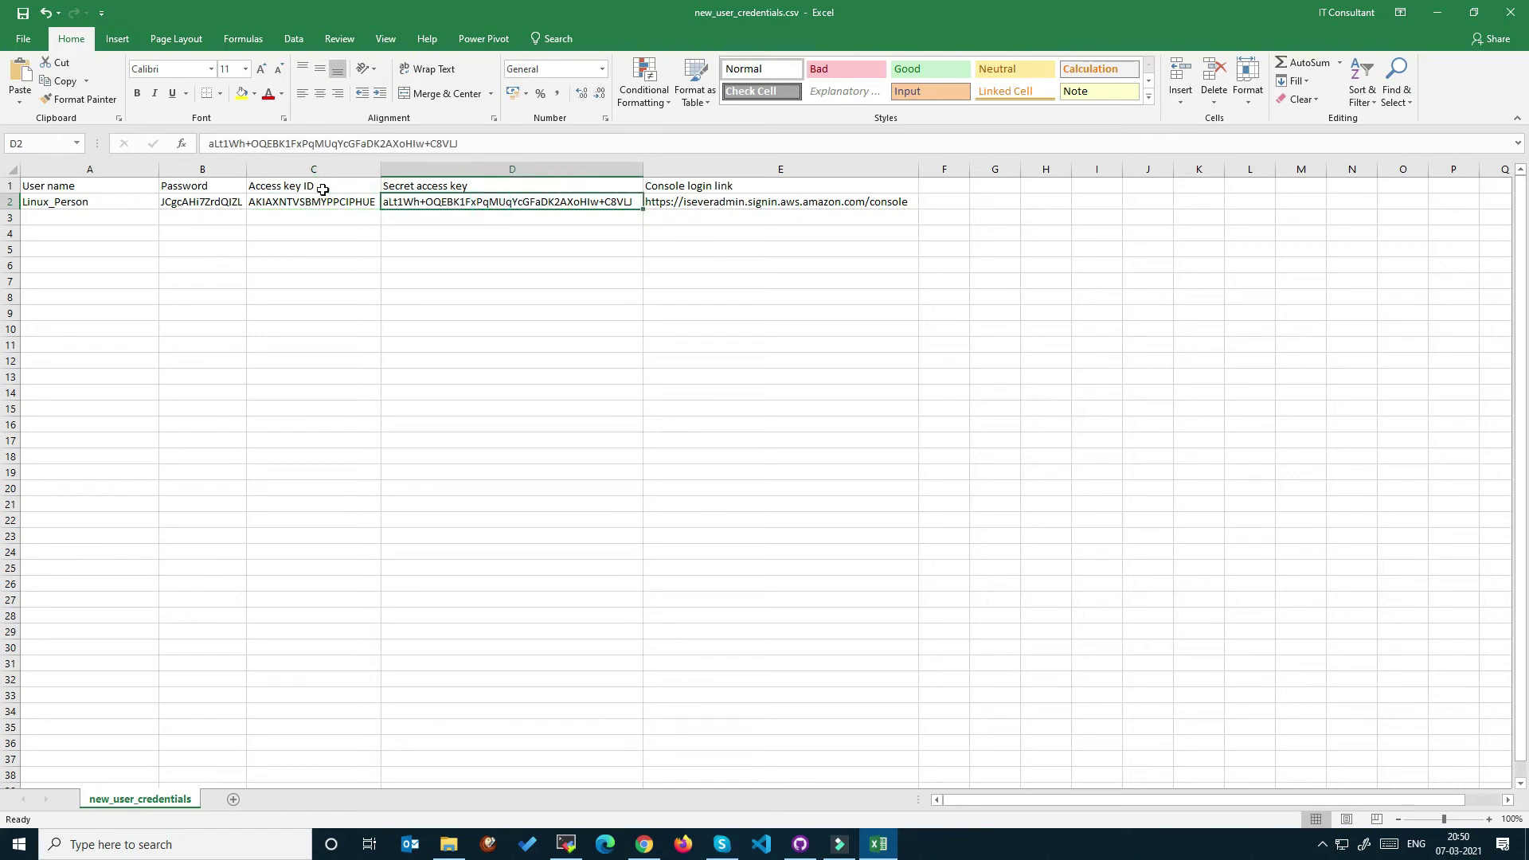
{"action": "left_click", "coordinate": [718, 205]}
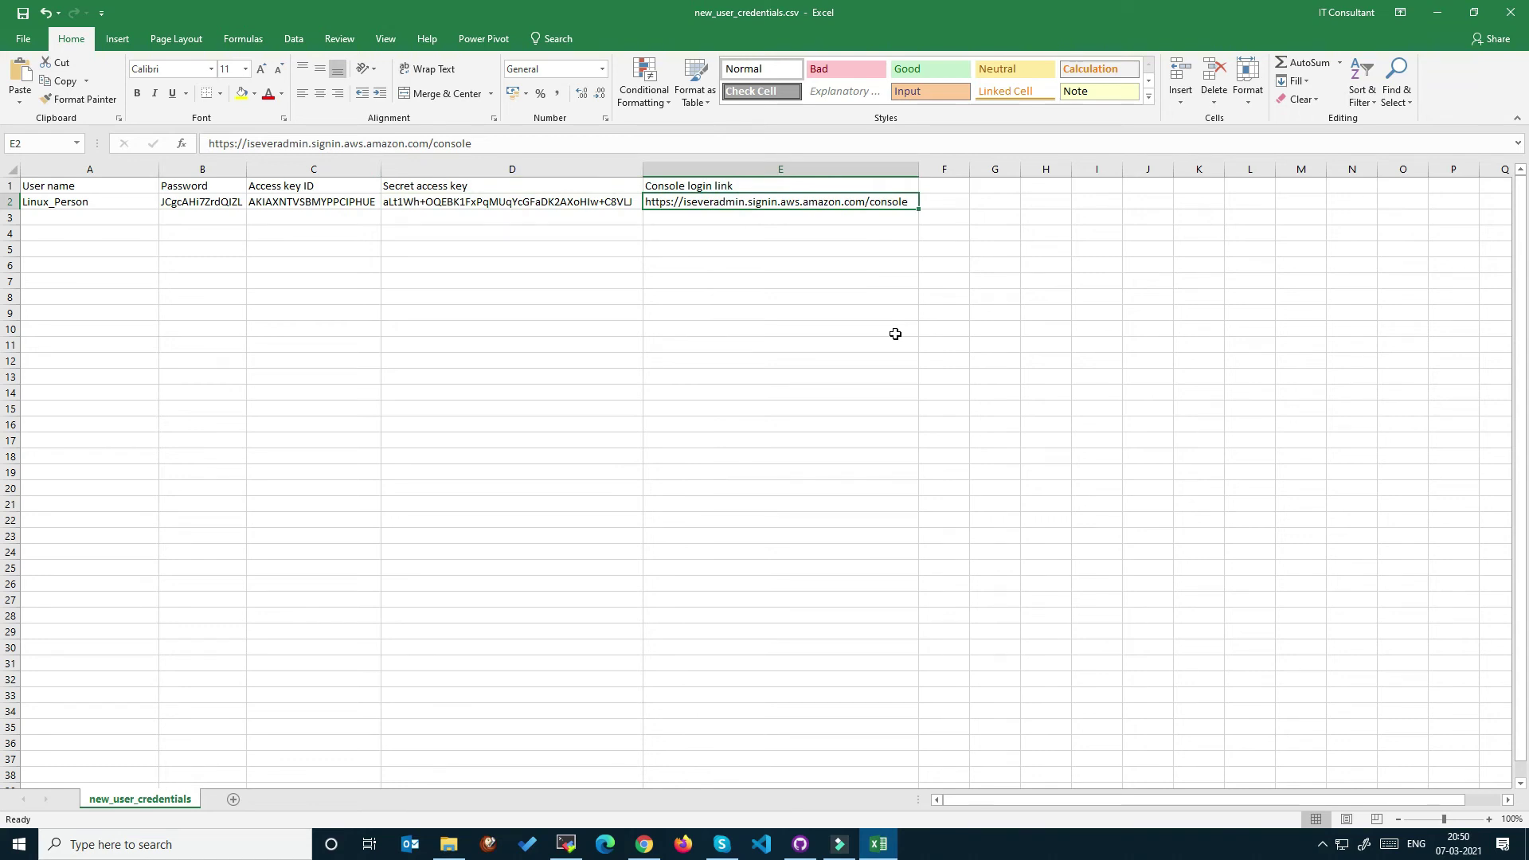
{"action": "key", "text": "alt+Tab"}
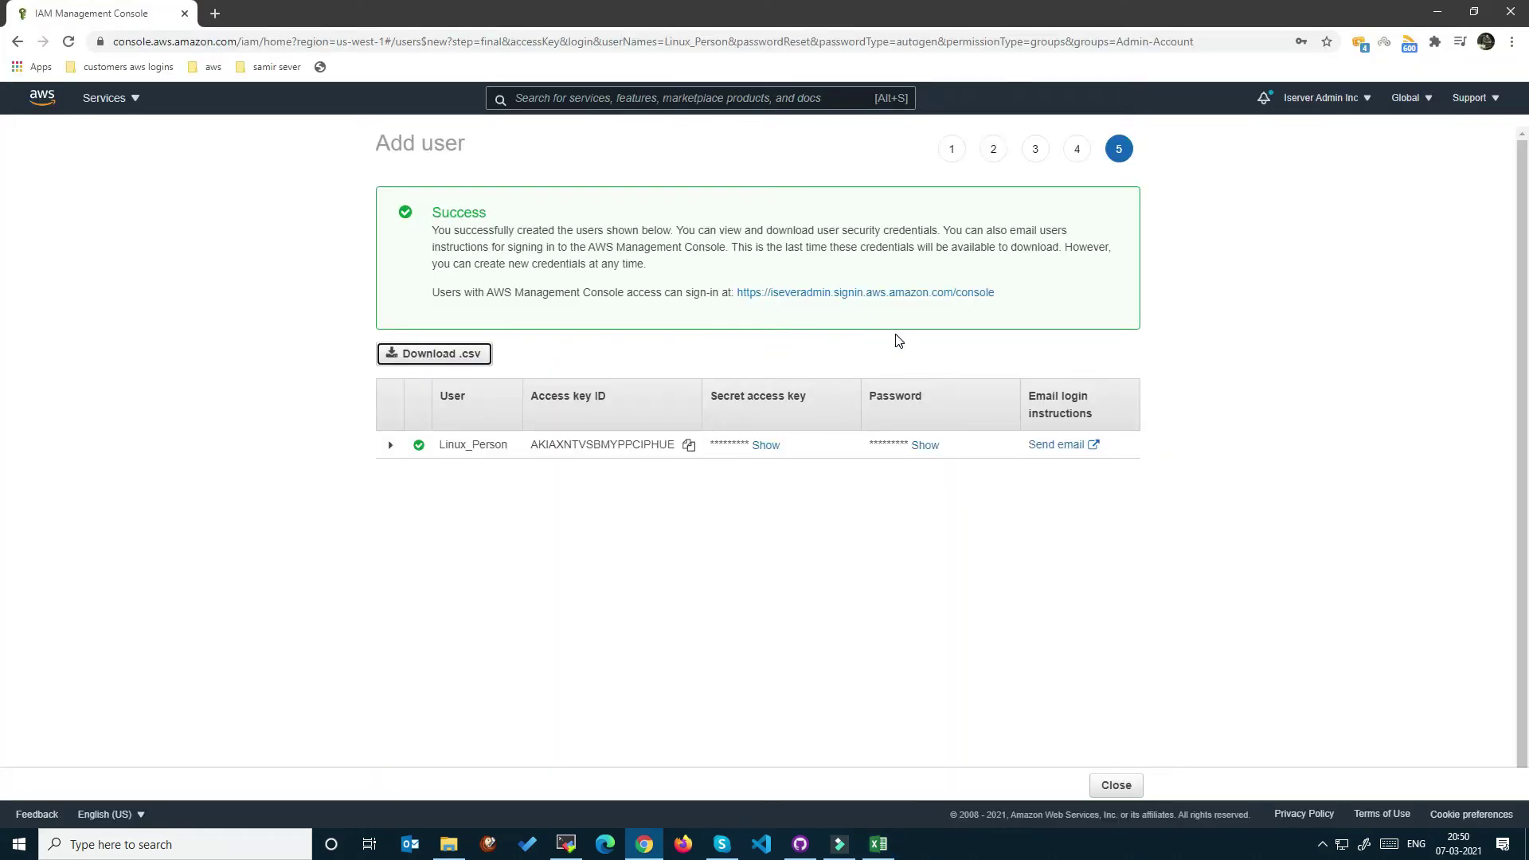
Close the add-user wizard, return to the IAM dashboard, and select the IAM users' sign-in URL.
{"action": "left_click", "coordinate": [1134, 791]}
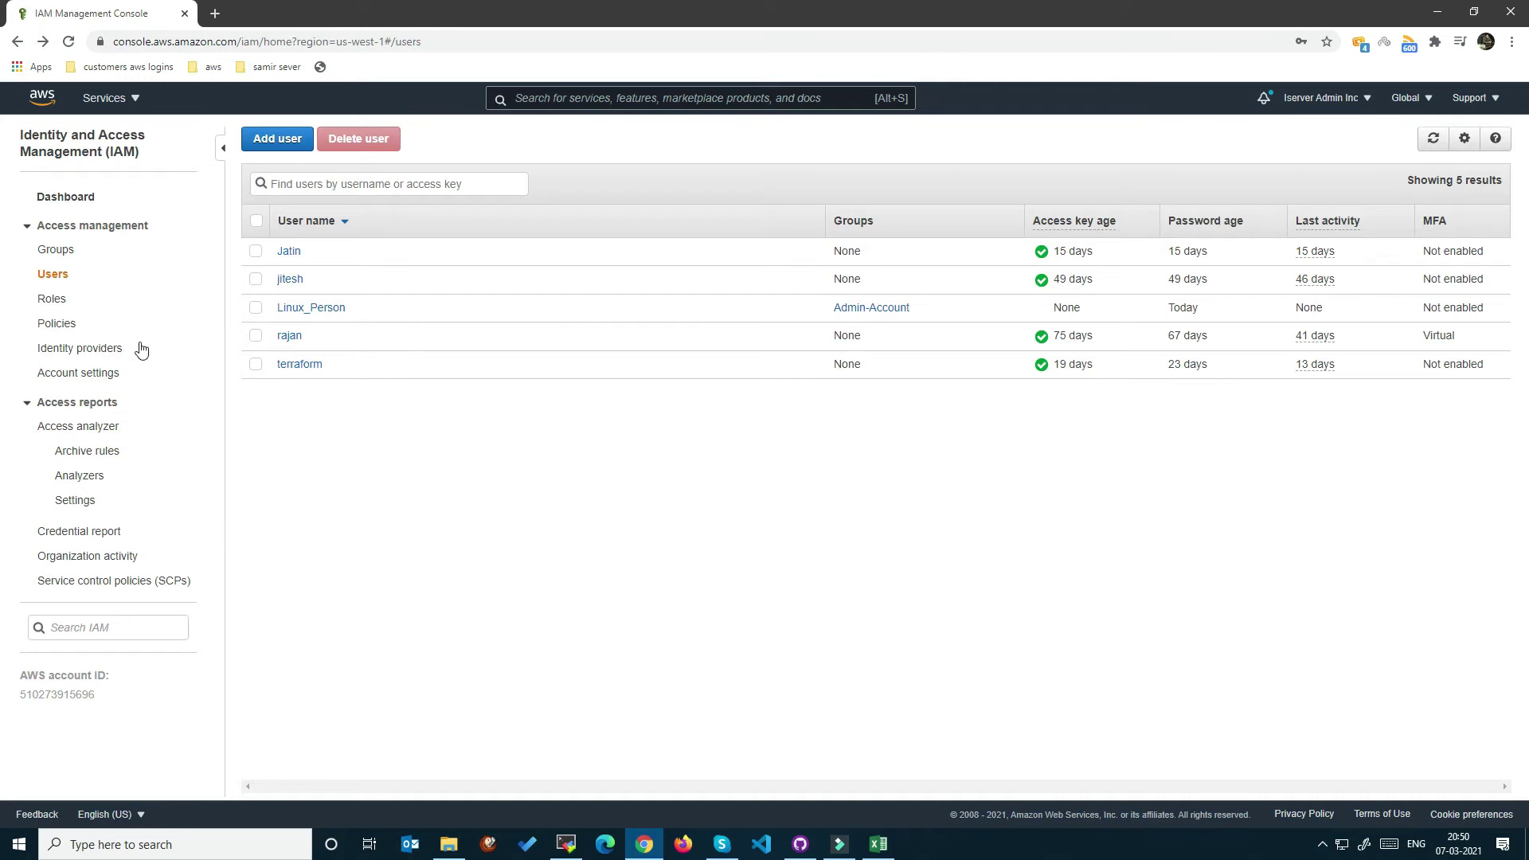
{"action": "left_click", "coordinate": [53, 198]}
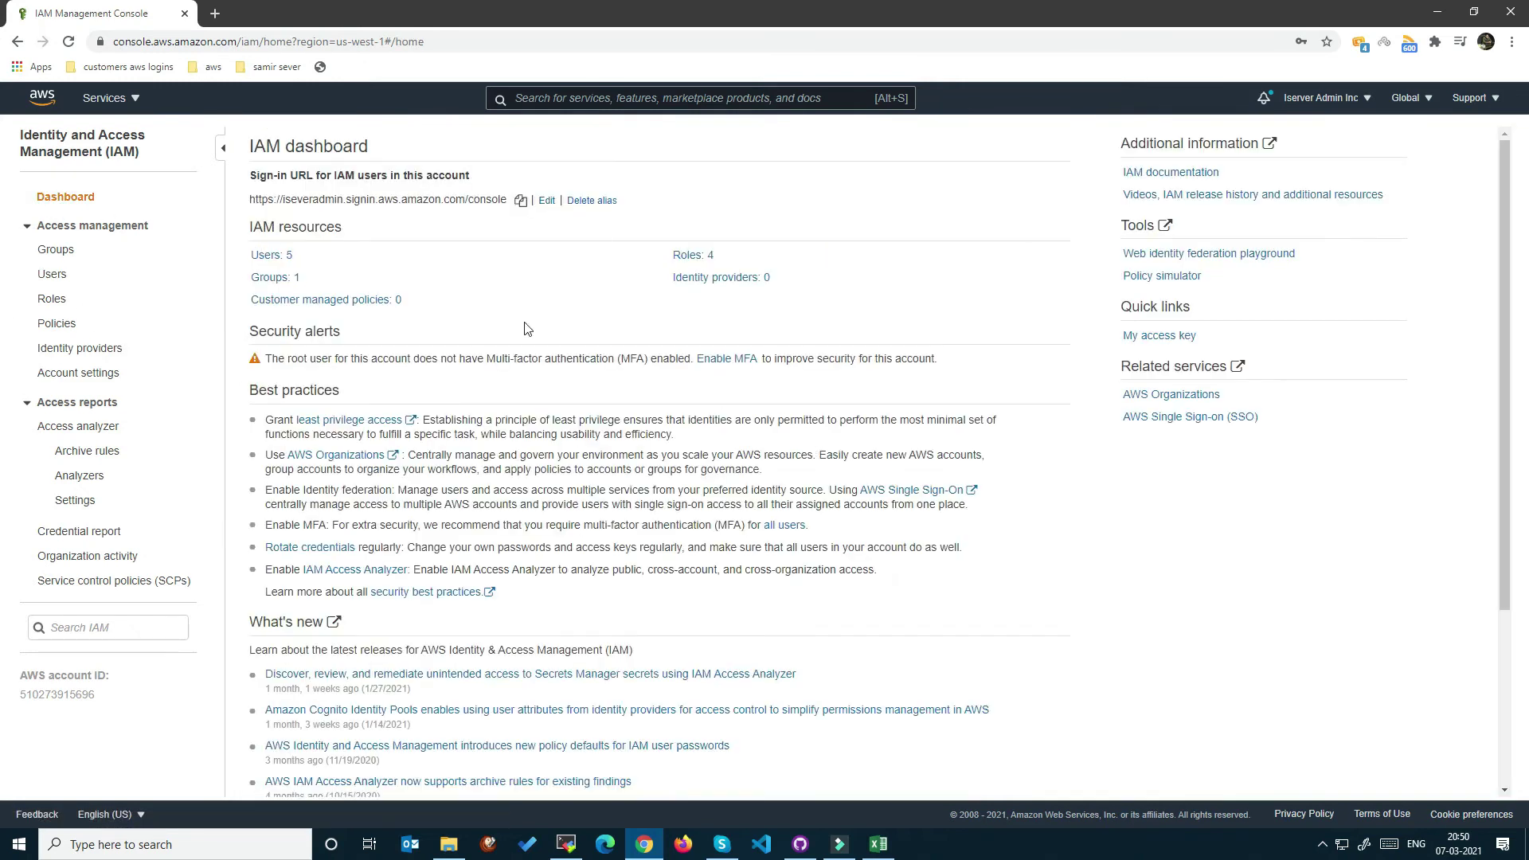
{"action": "triple_click", "coordinate": [251, 204]}
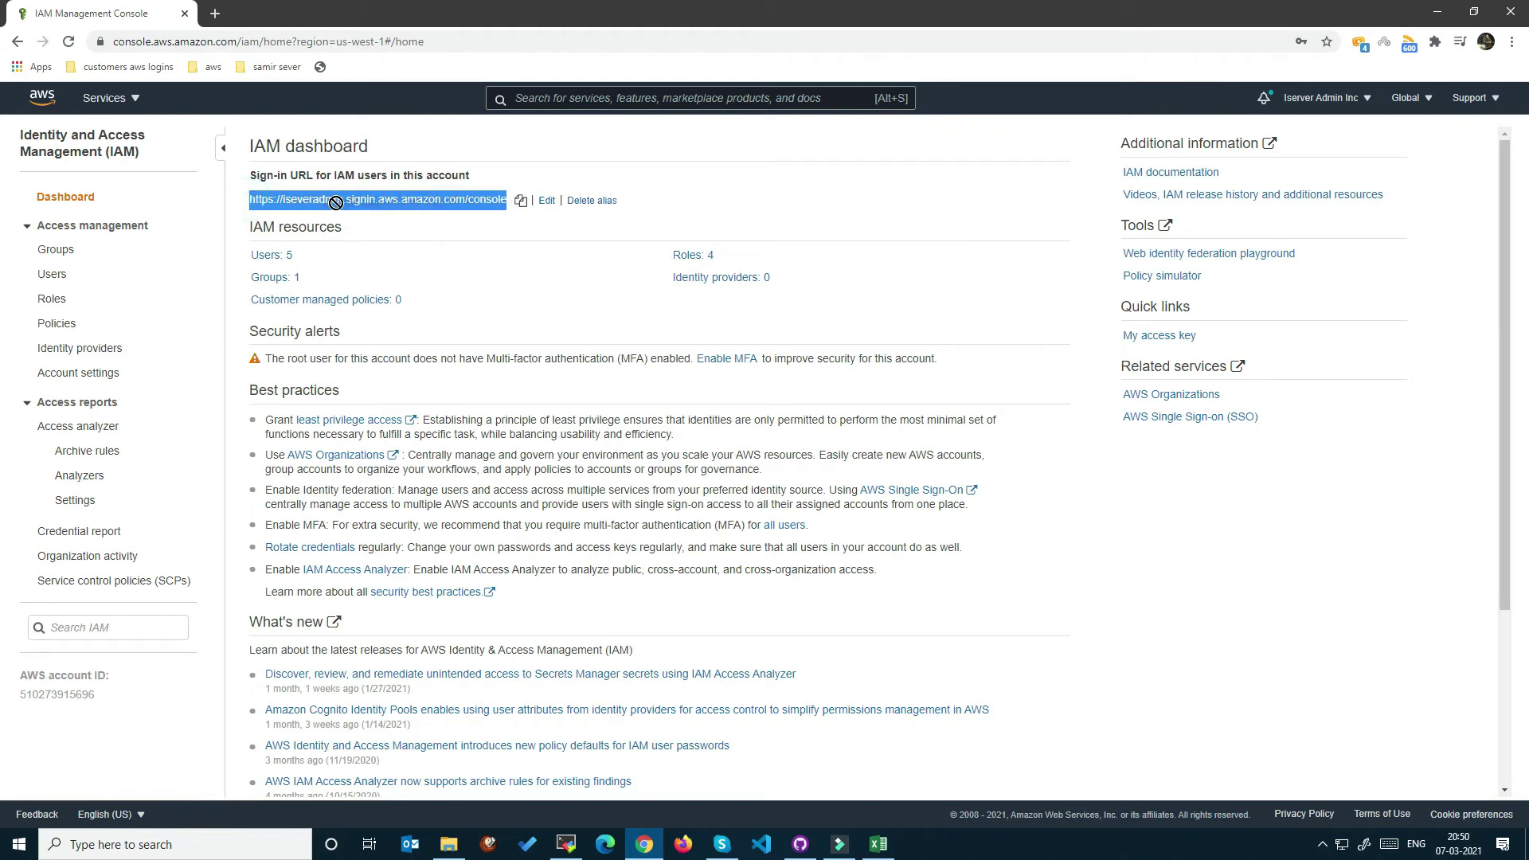
{"action": "left_click", "coordinate": [214, 202]}
{"action": "left_click_drag", "start_coordinate": [250, 200], "coordinate": [387, 199]}
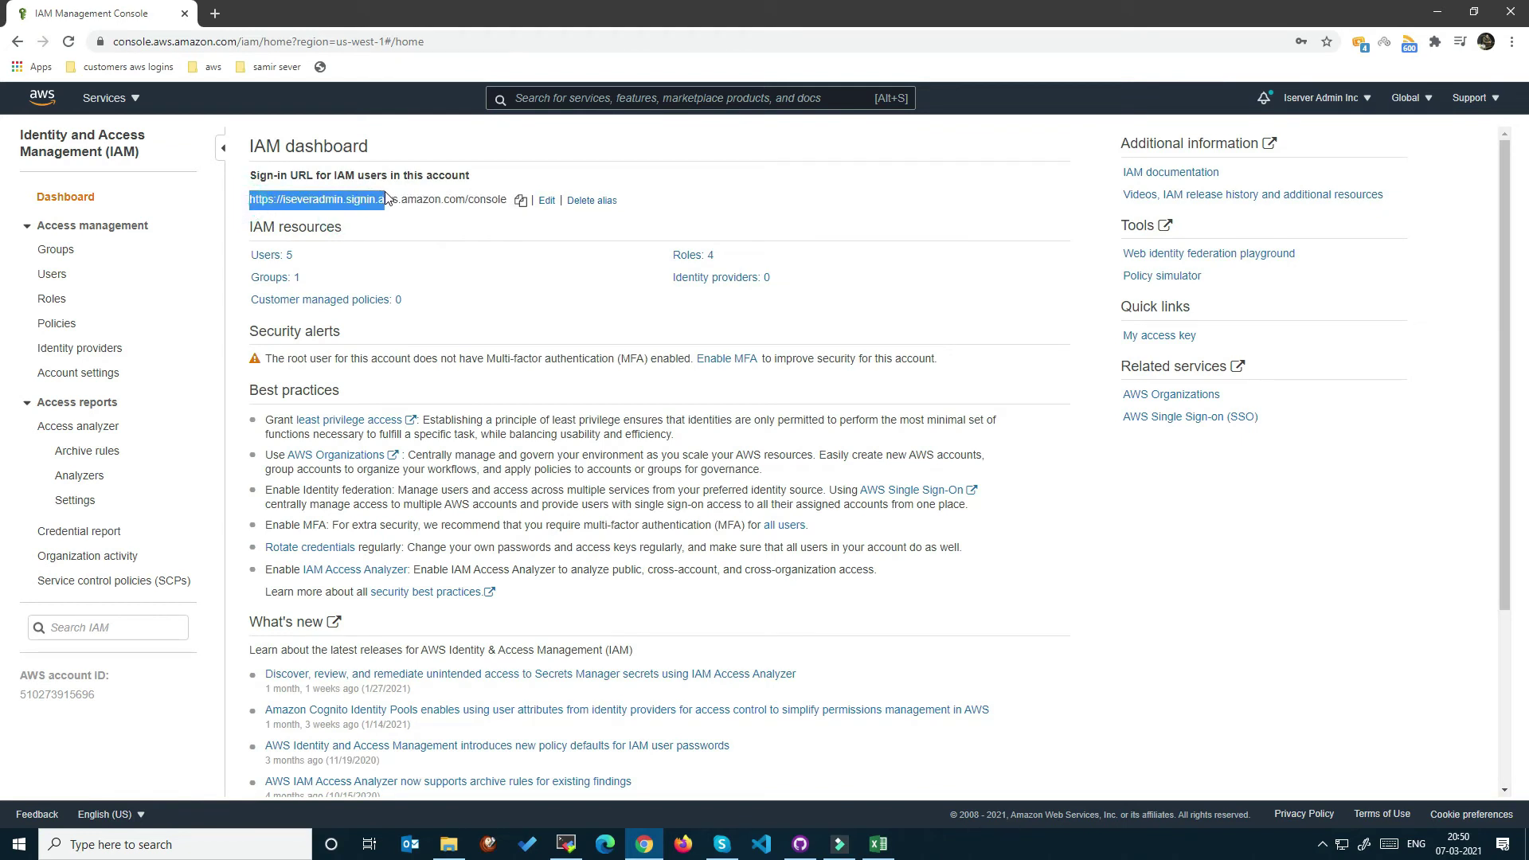
{"action": "left_click", "coordinate": [366, 249]}
{"action": "triple_click", "coordinate": [294, 198]}
{"action": "left_click", "coordinate": [334, 200]}
{"action": "triple_click", "coordinate": [338, 199]}
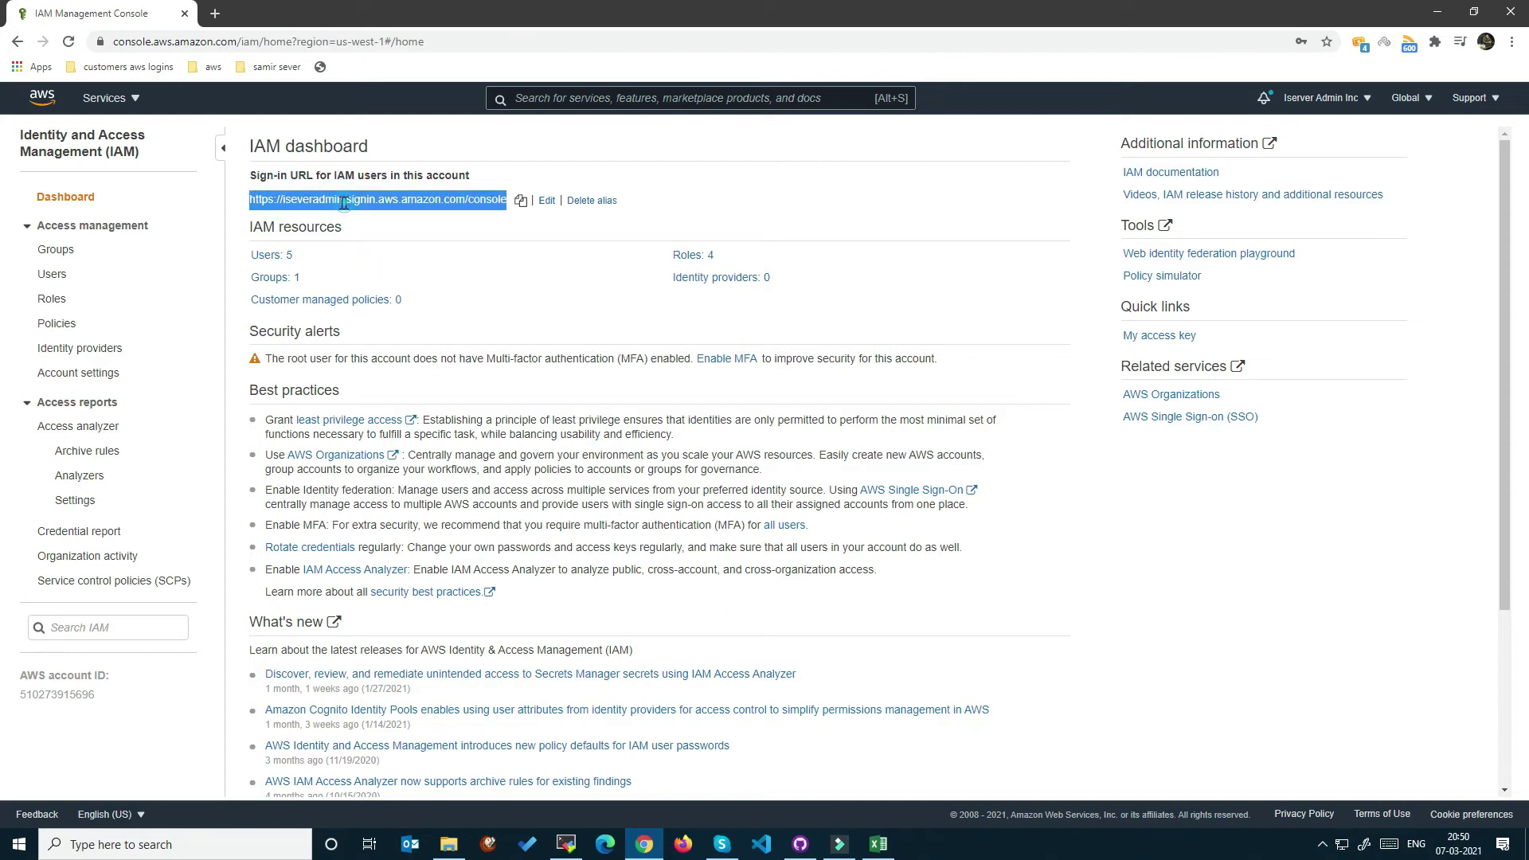
{"action": "left_click", "coordinate": [466, 232]}
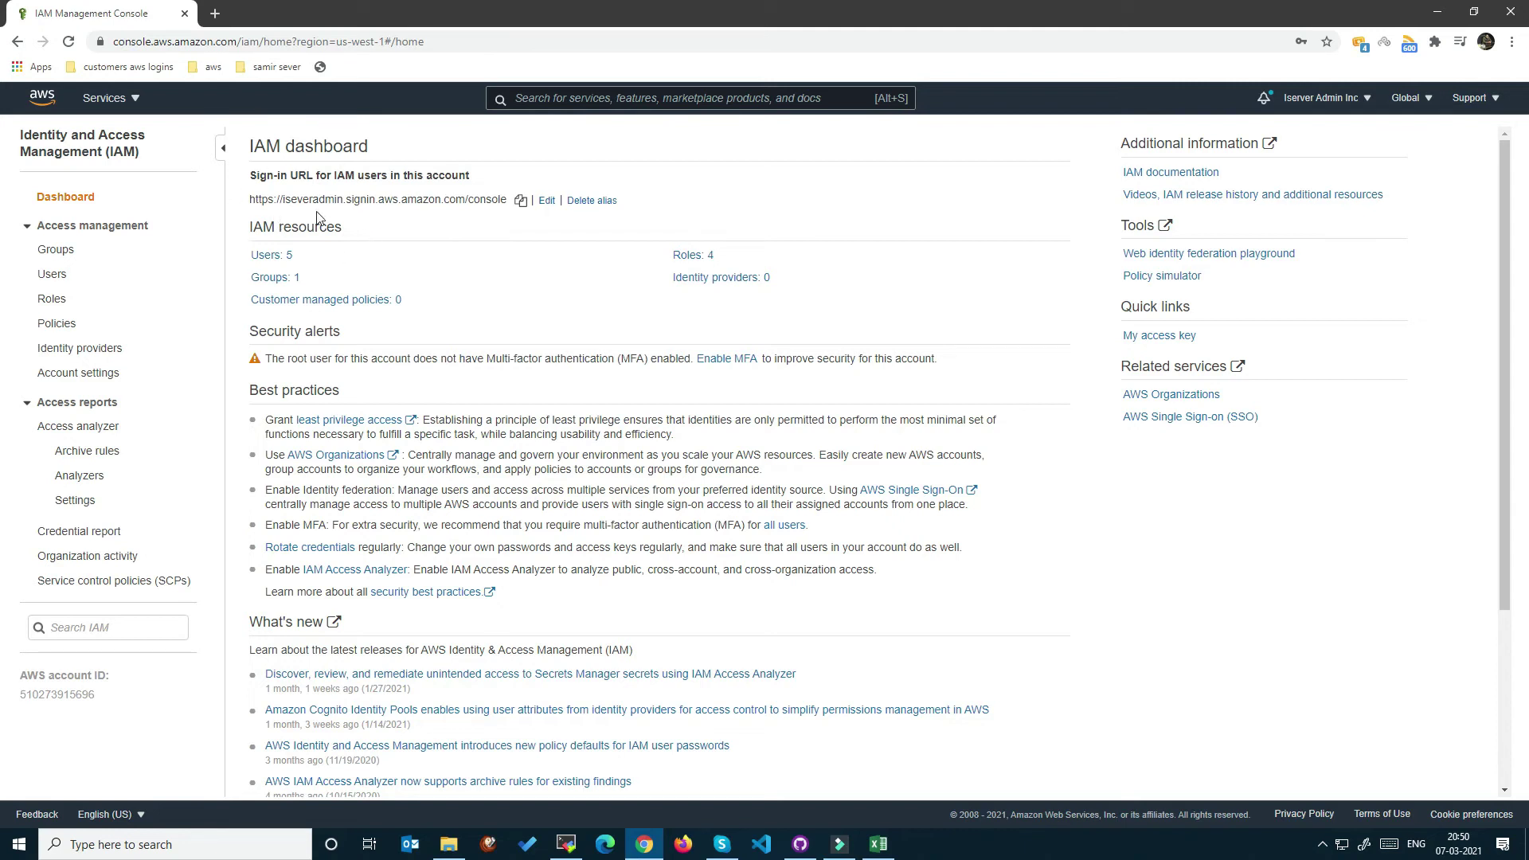
{"action": "left_click", "coordinate": [546, 199]}
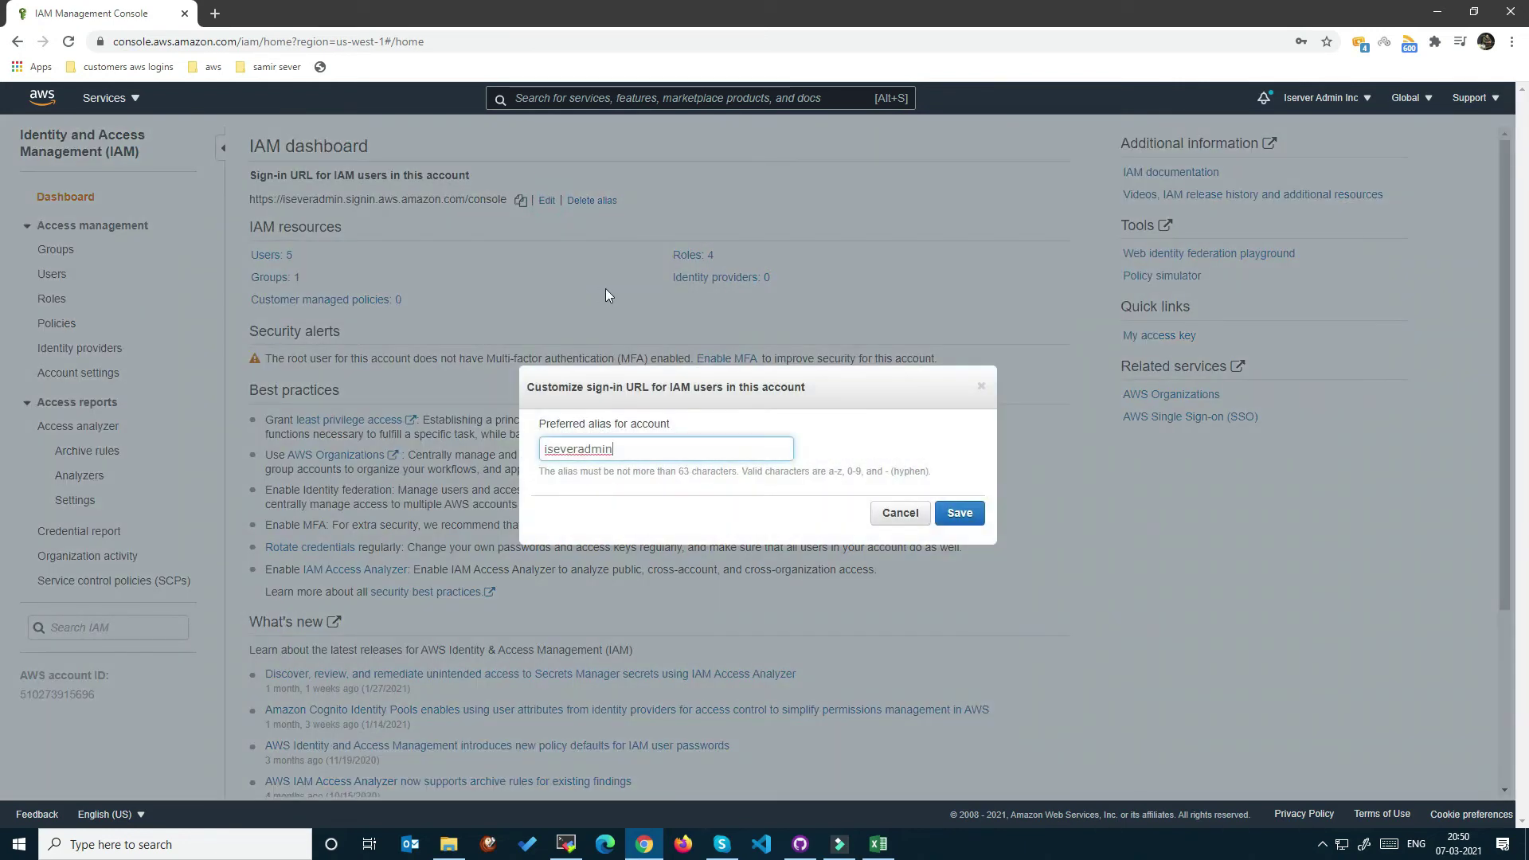
{"action": "double_click", "coordinate": [661, 449]}
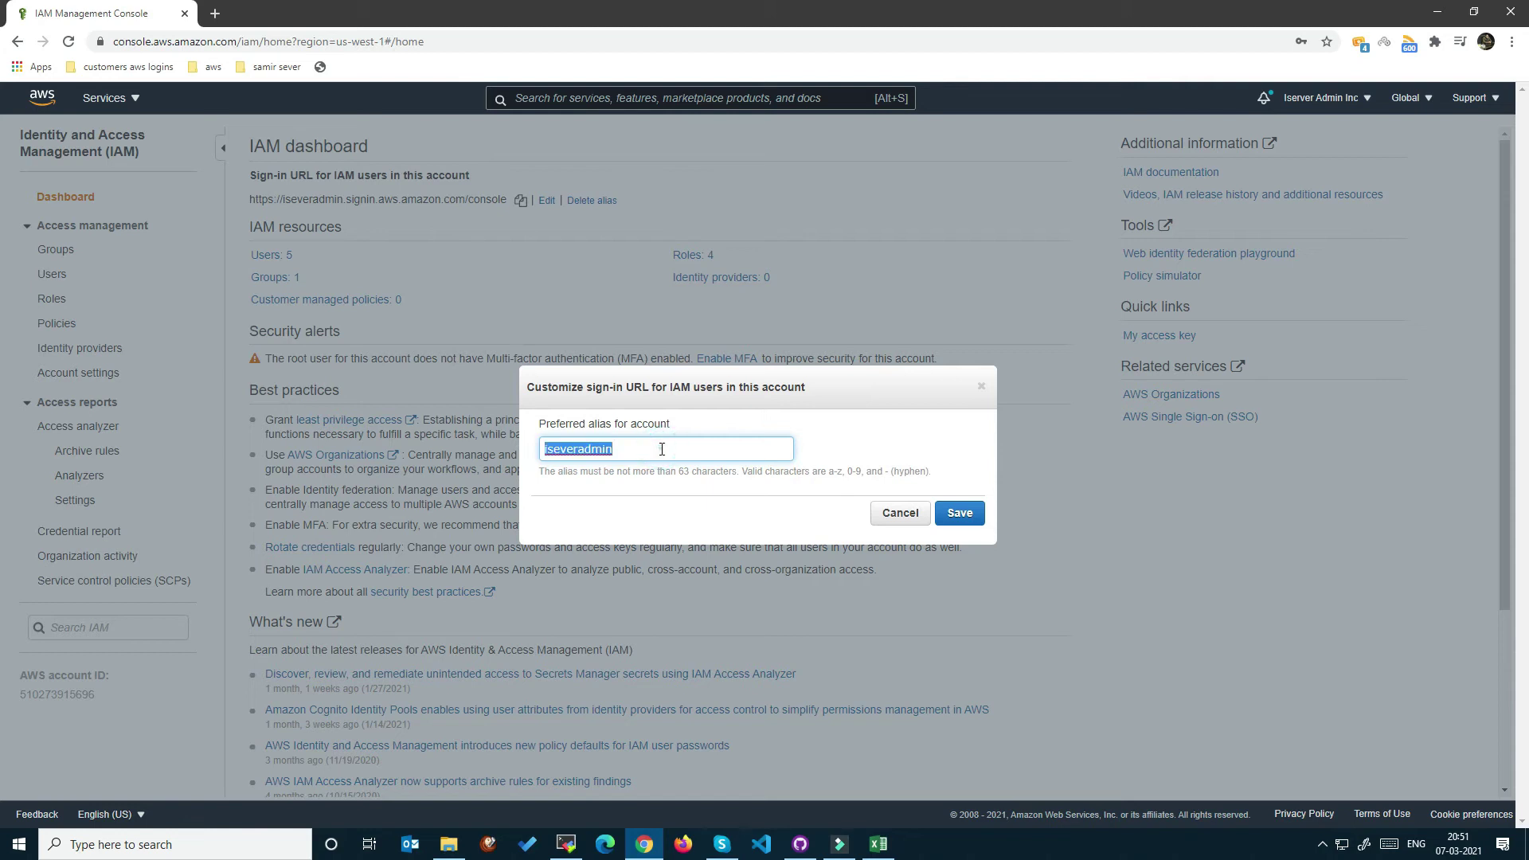
{"action": "left_click", "coordinate": [661, 449]}
{"action": "left_click", "coordinate": [899, 514]}
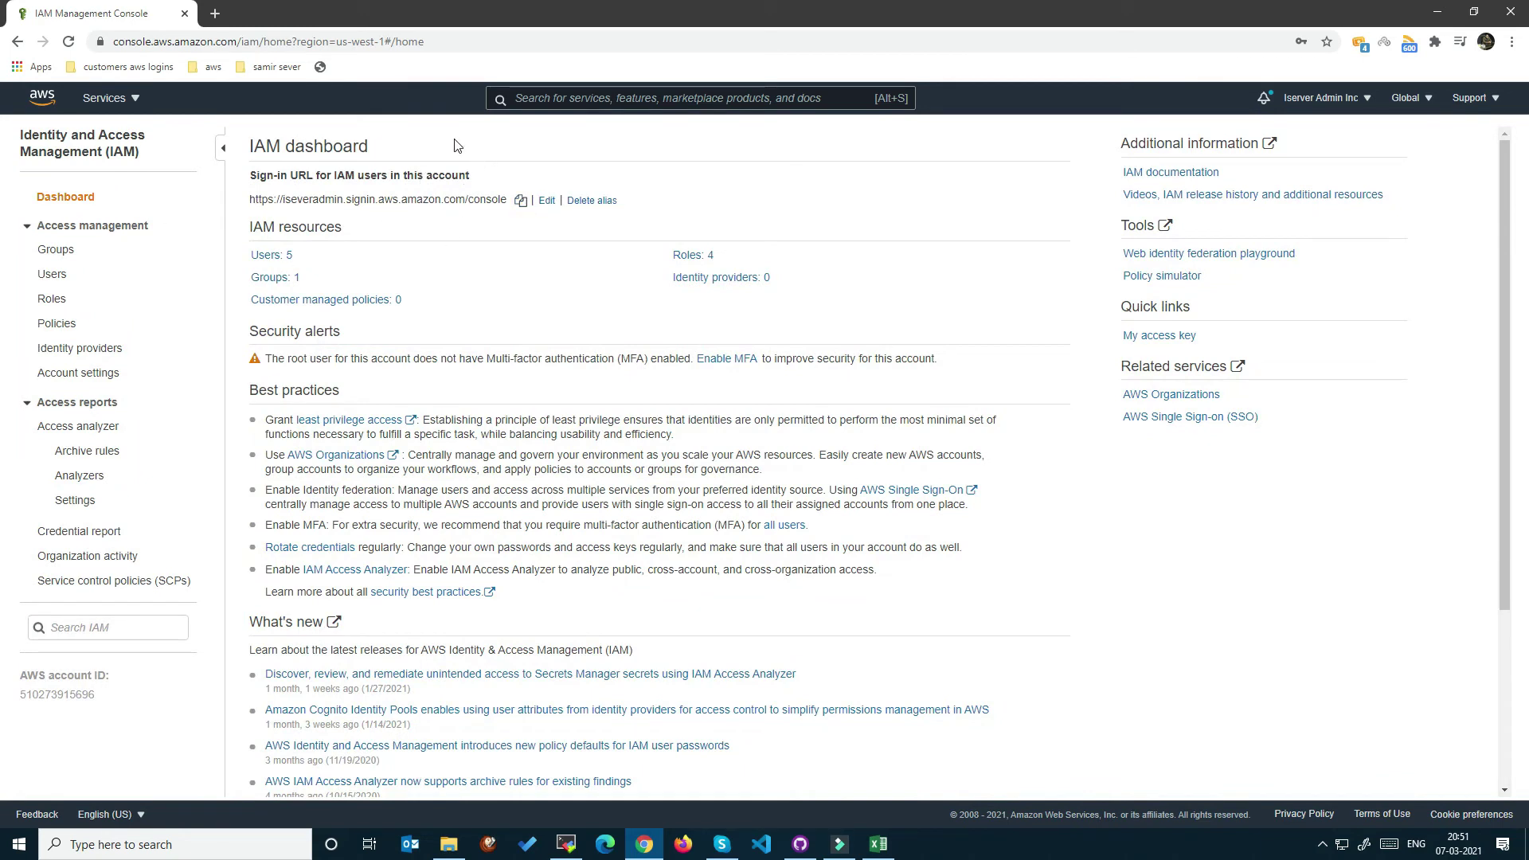
{"action": "left_click_drag", "start_coordinate": [249, 331], "coordinate": [385, 330]}
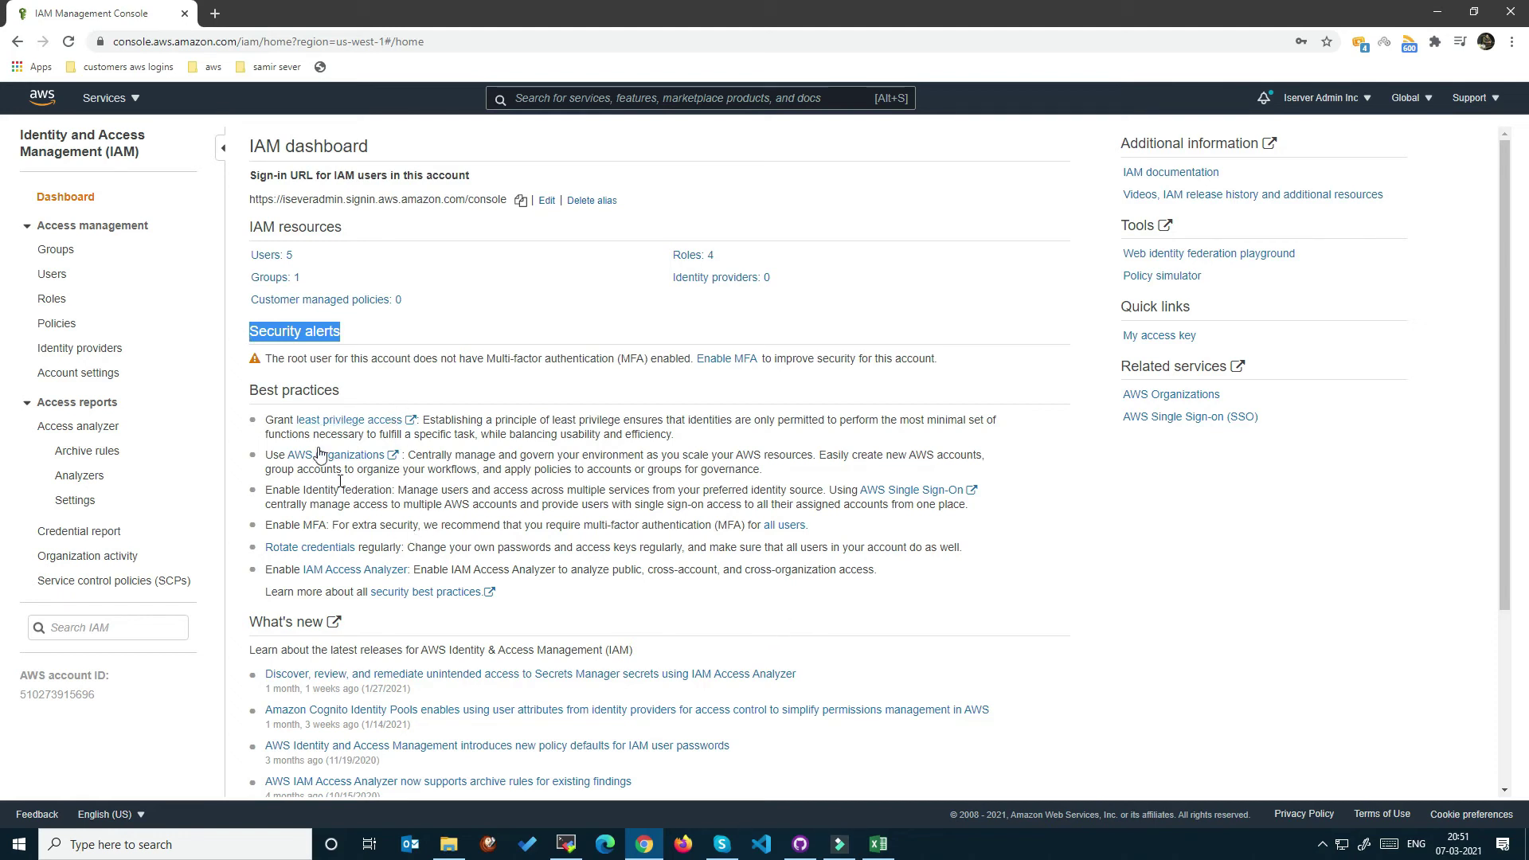
{"action": "left_click_drag", "start_coordinate": [266, 360], "coordinate": [984, 377]}
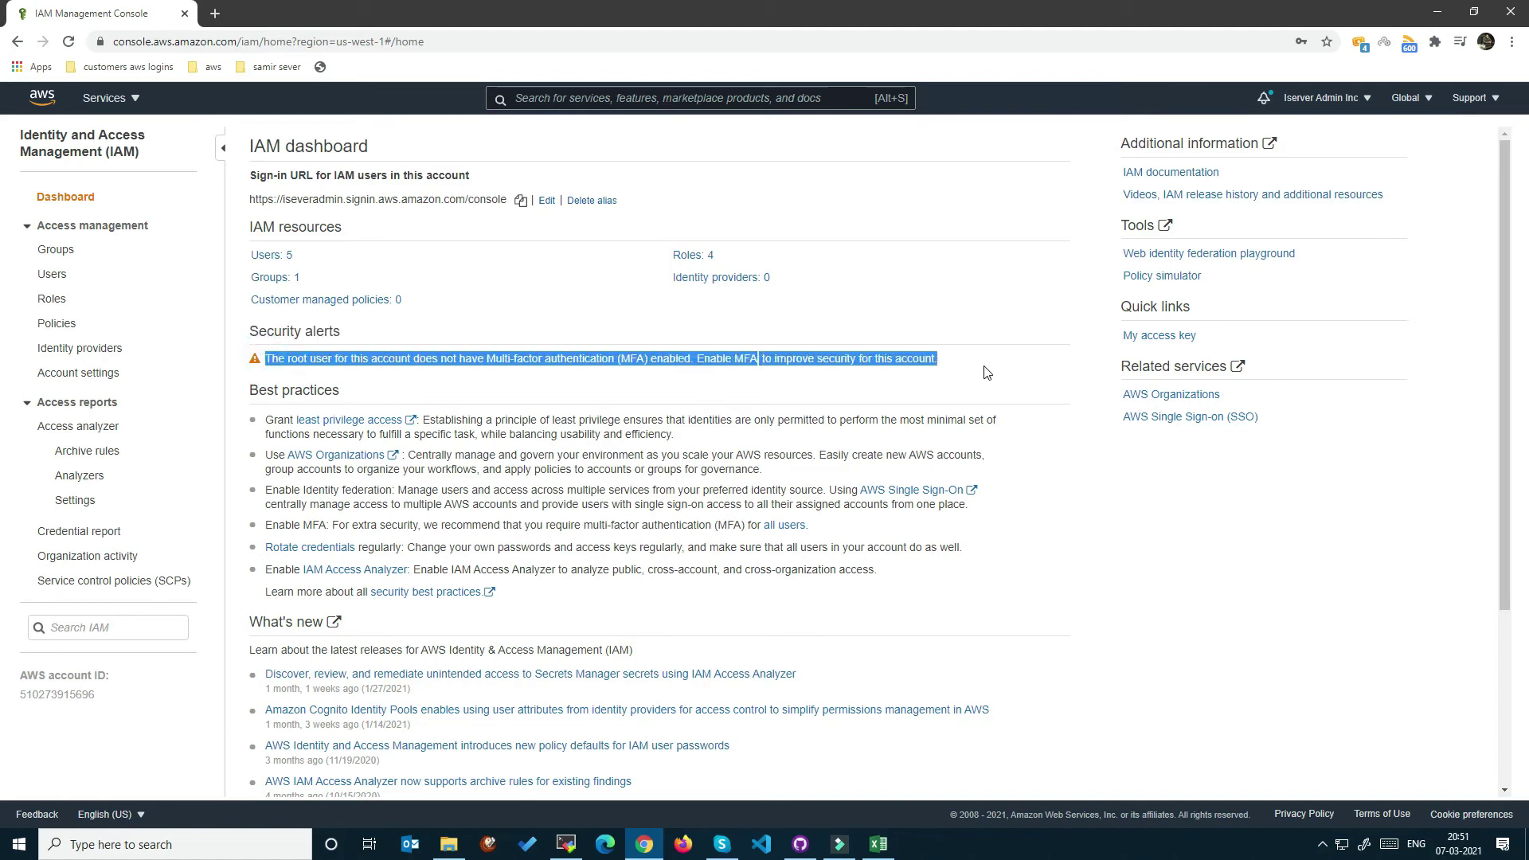
{"action": "left_click", "coordinate": [985, 372]}
{"action": "left_click_drag", "start_coordinate": [697, 360], "coordinate": [745, 363]}
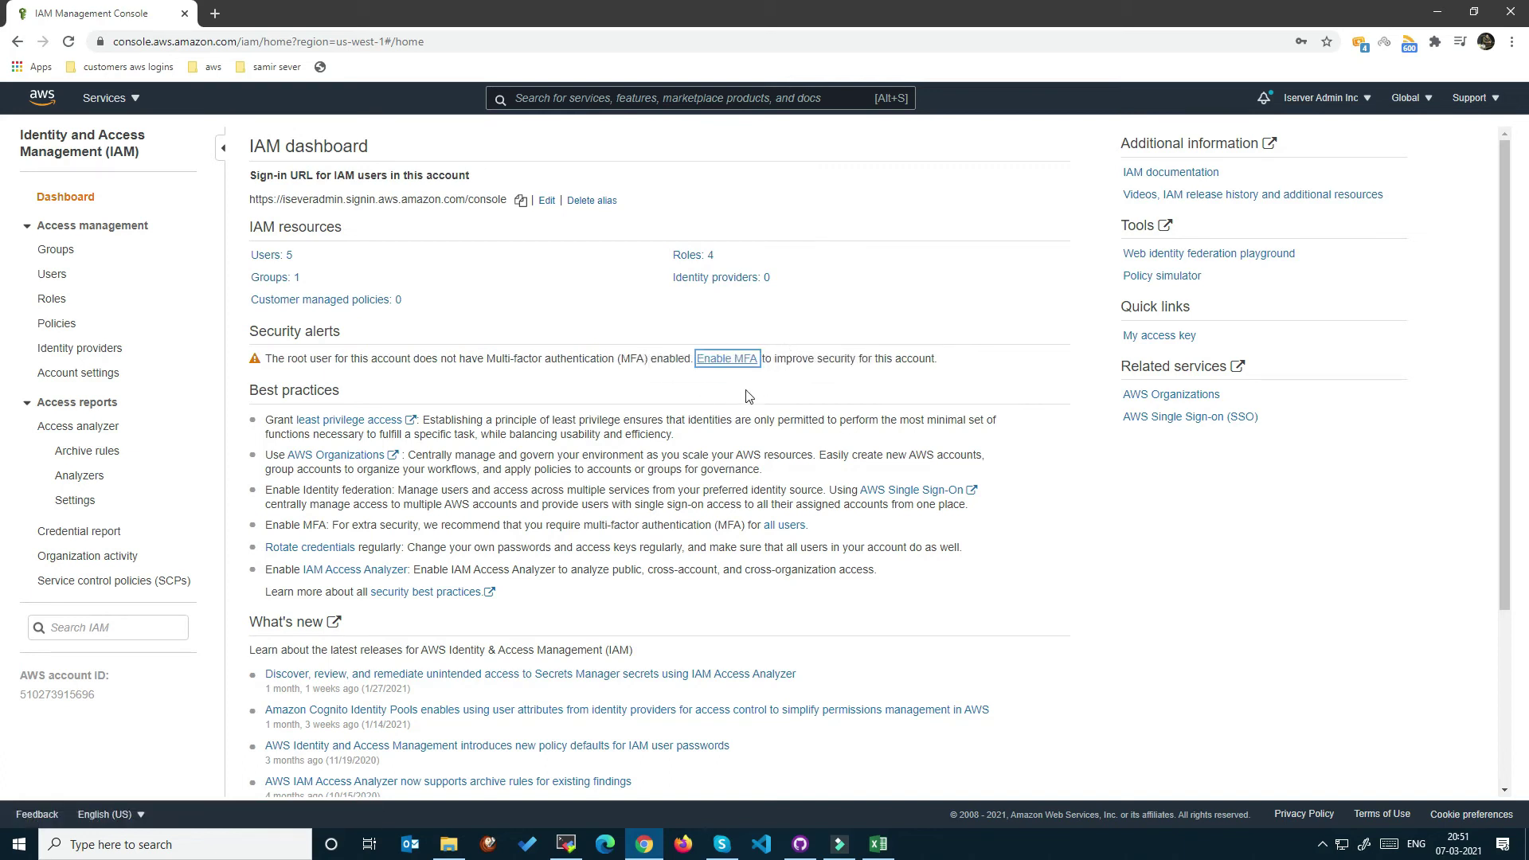
Start and then cancel virtual MFA setup for the root account, then open the Users list.
{"action": "left_click", "coordinate": [740, 360]}
{"action": "left_click", "coordinate": [305, 331]}
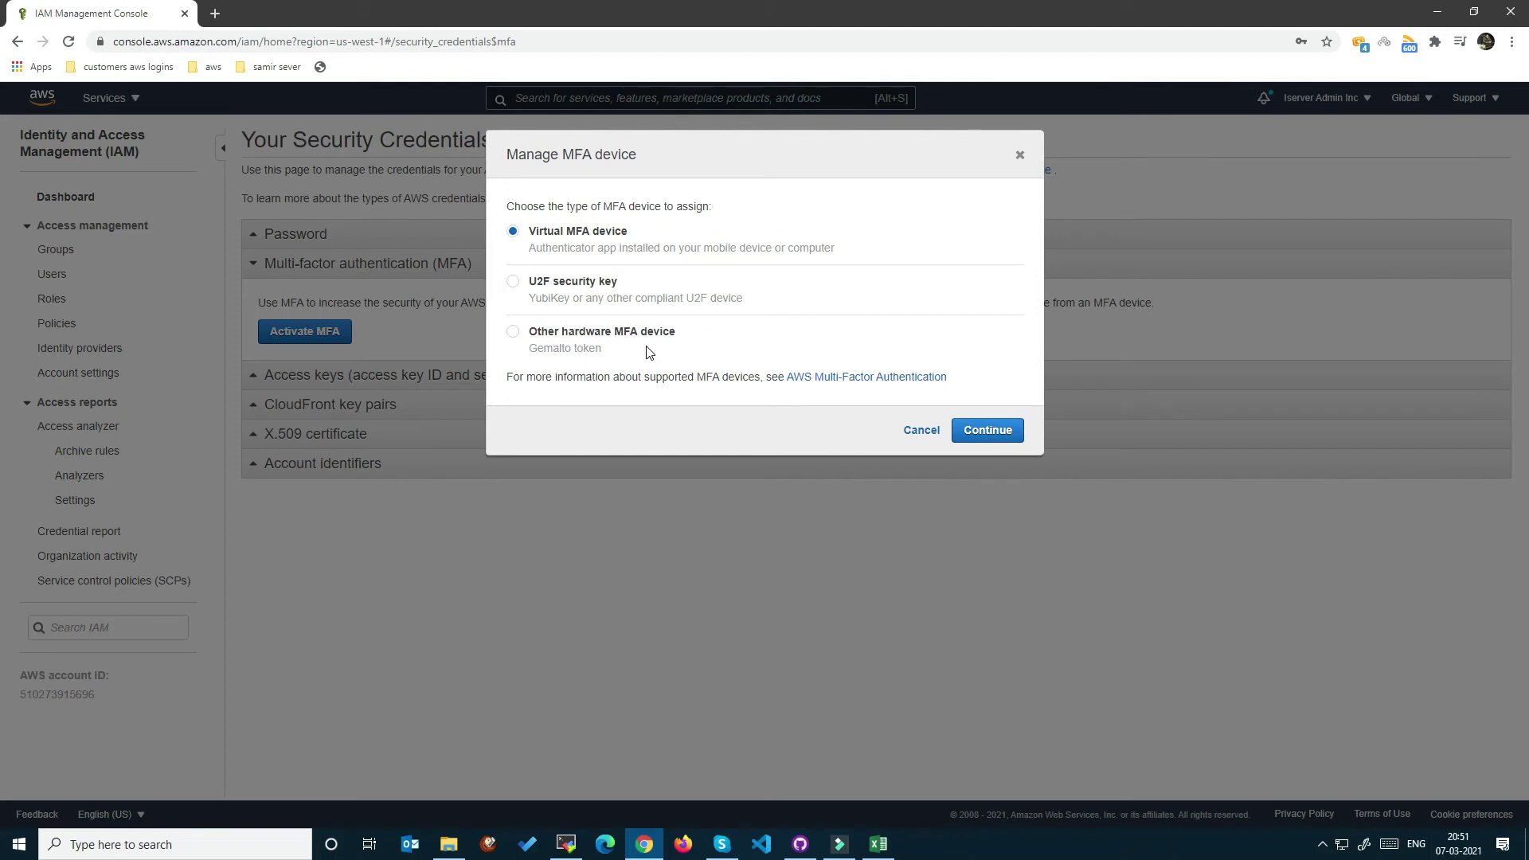
{"action": "left_click", "coordinate": [1016, 434]}
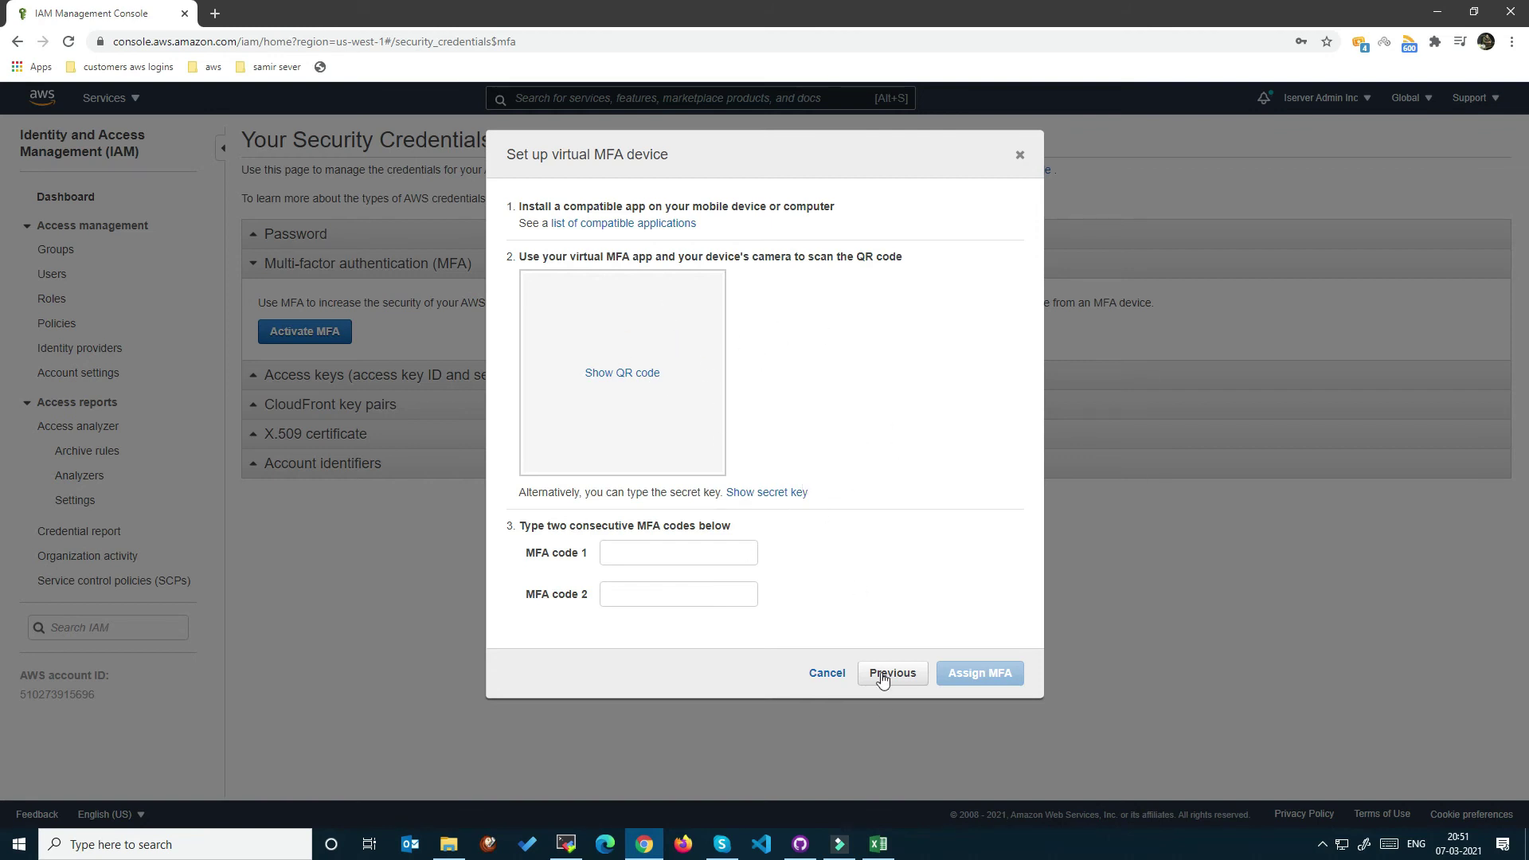
{"action": "left_click", "coordinate": [824, 674]}
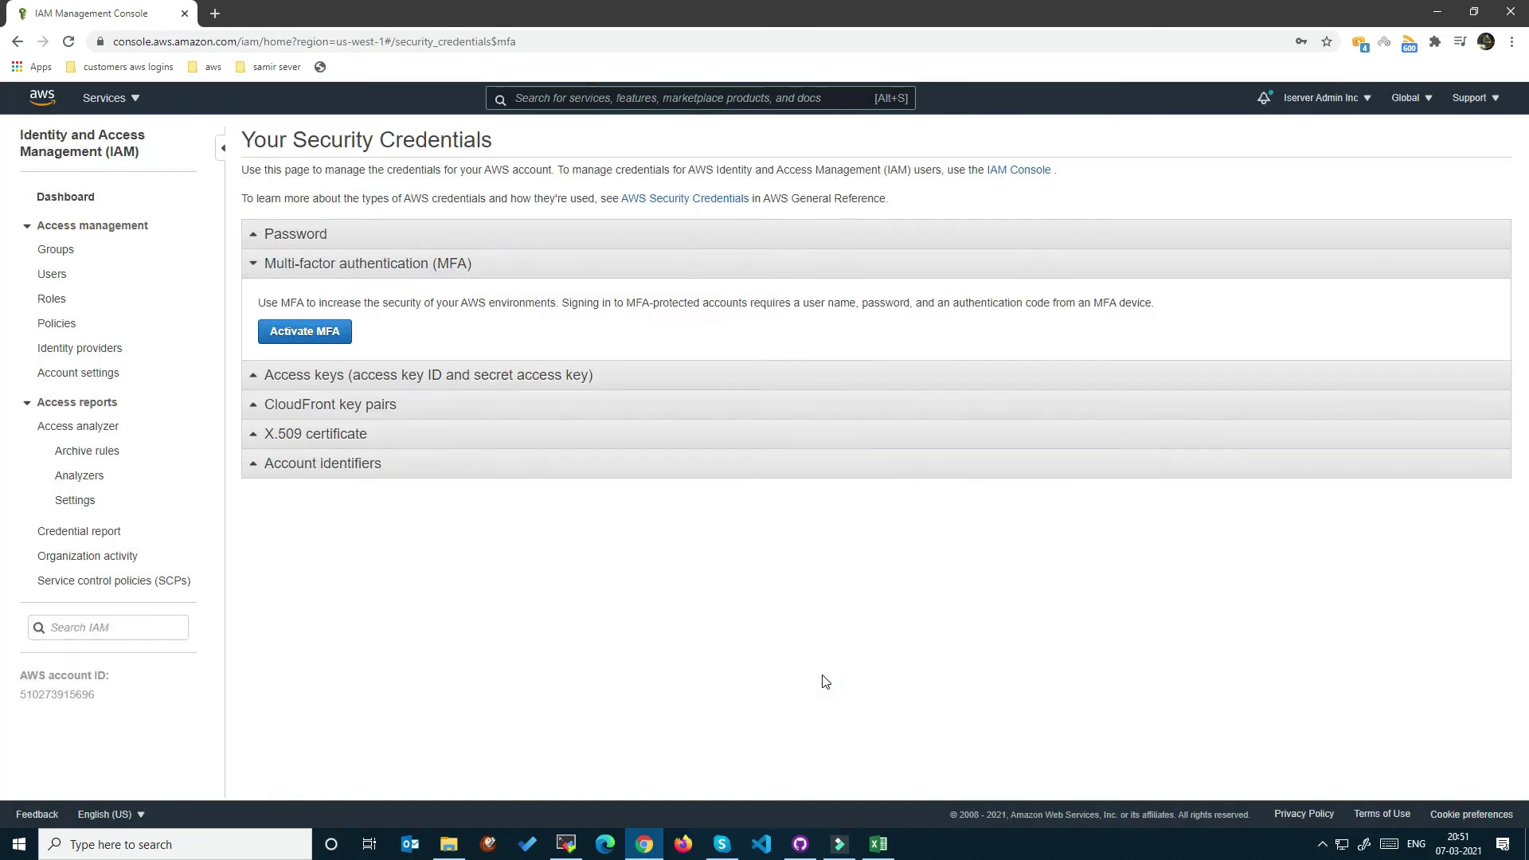
{"action": "left_click", "coordinate": [52, 274]}
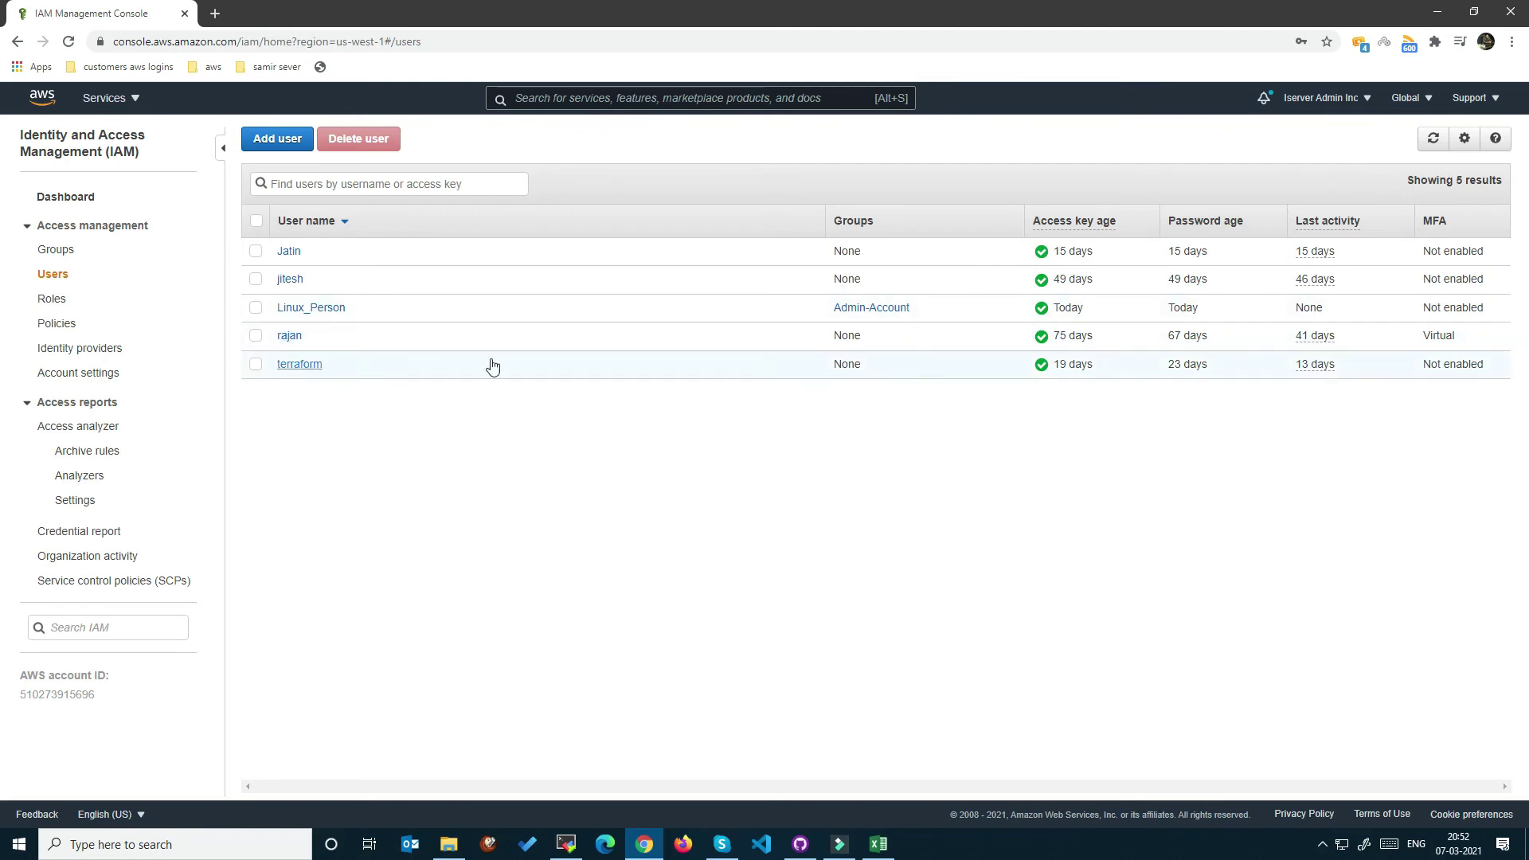
Sign out of the admin account and open Linux_Person's console login link from cell E2.
{"action": "left_click", "coordinate": [1329, 99]}
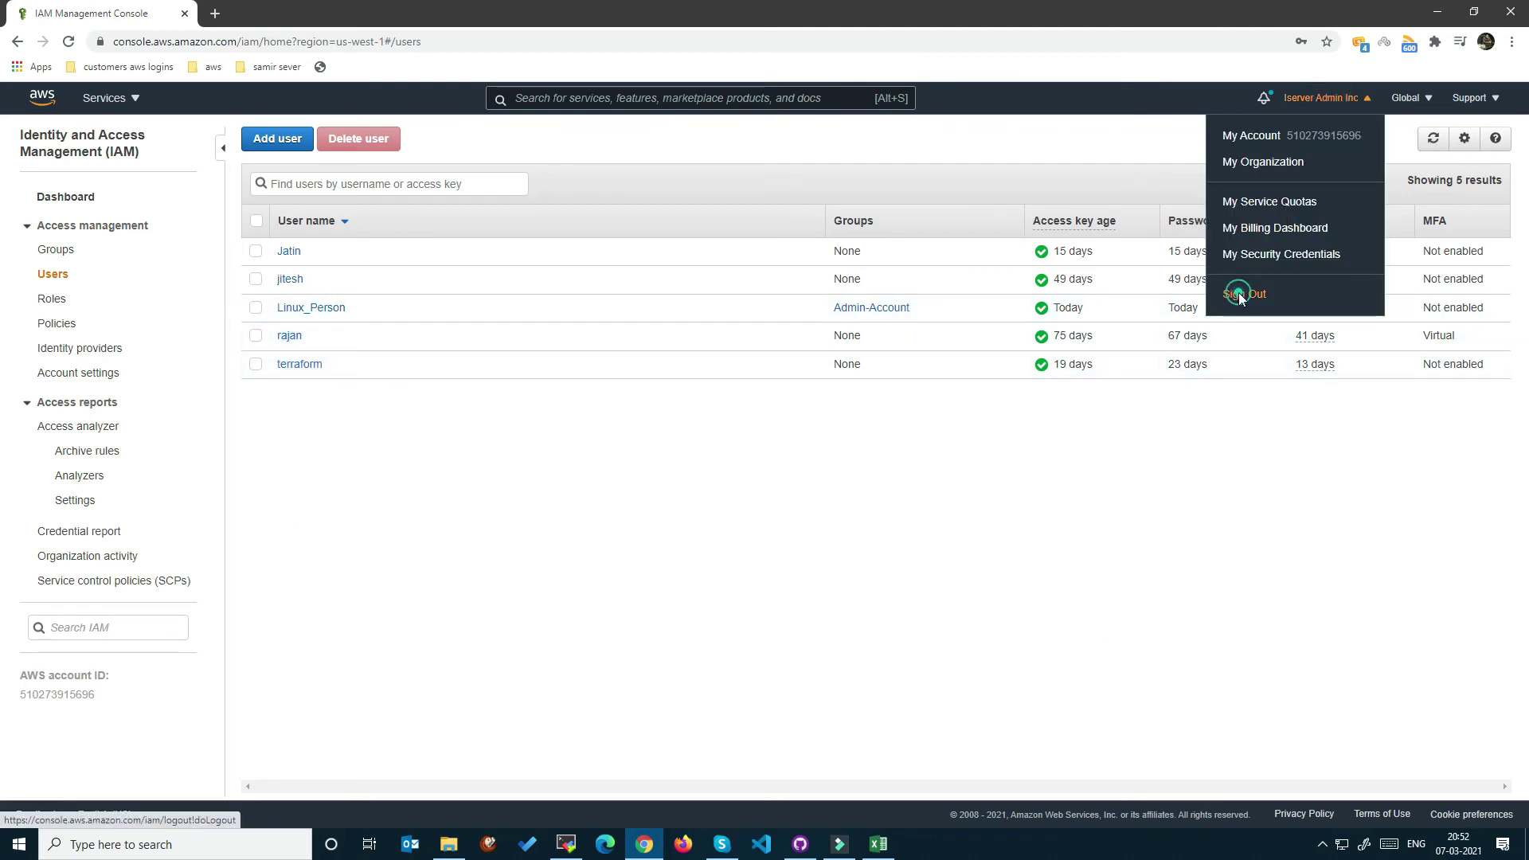
{"action": "left_click", "coordinate": [1236, 293]}
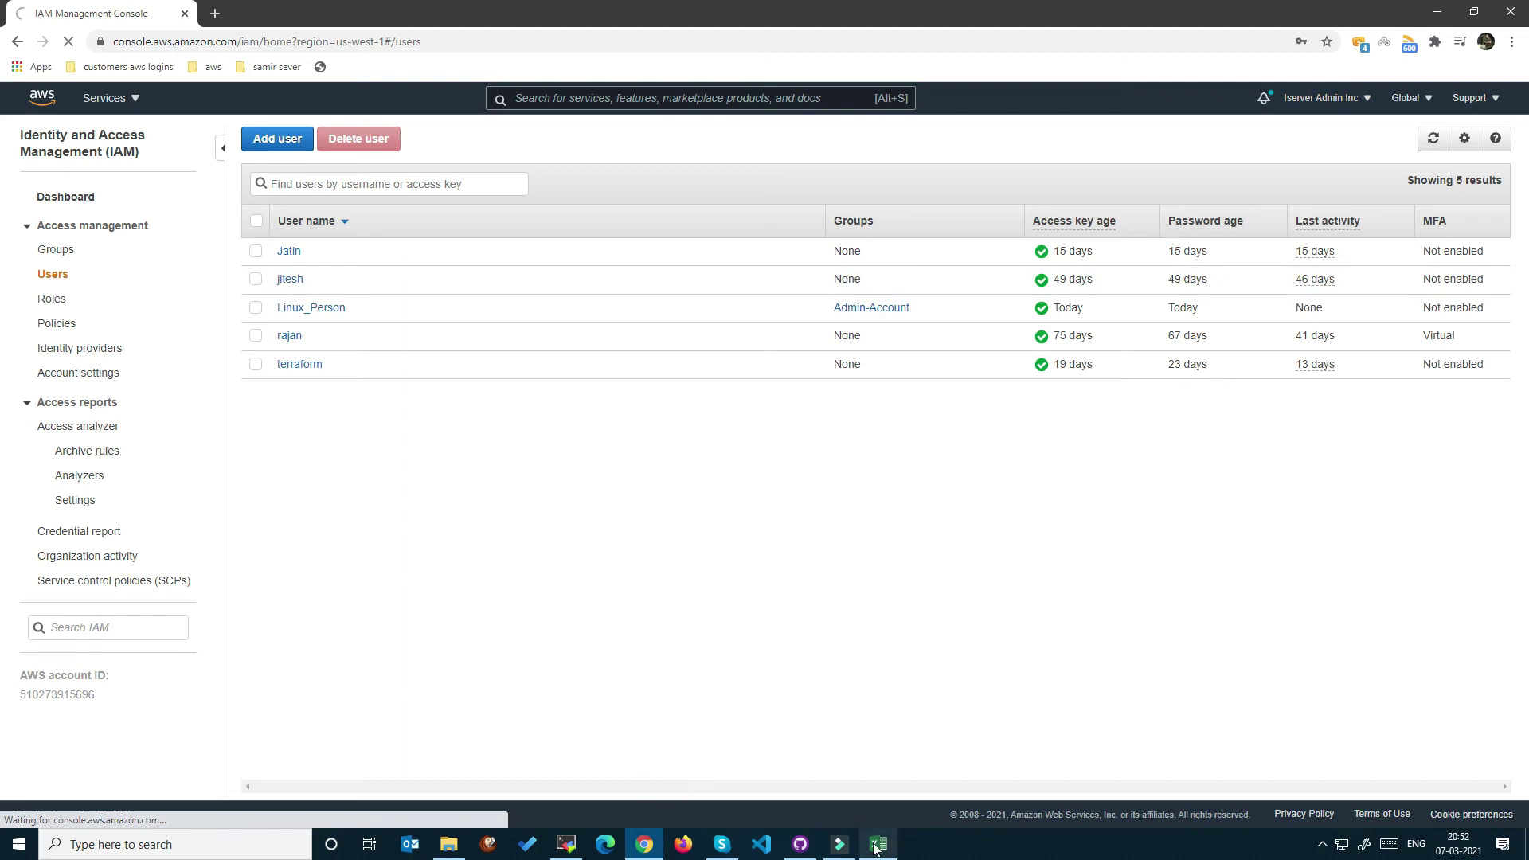
{"action": "mouse_move", "coordinate": [876, 845]}
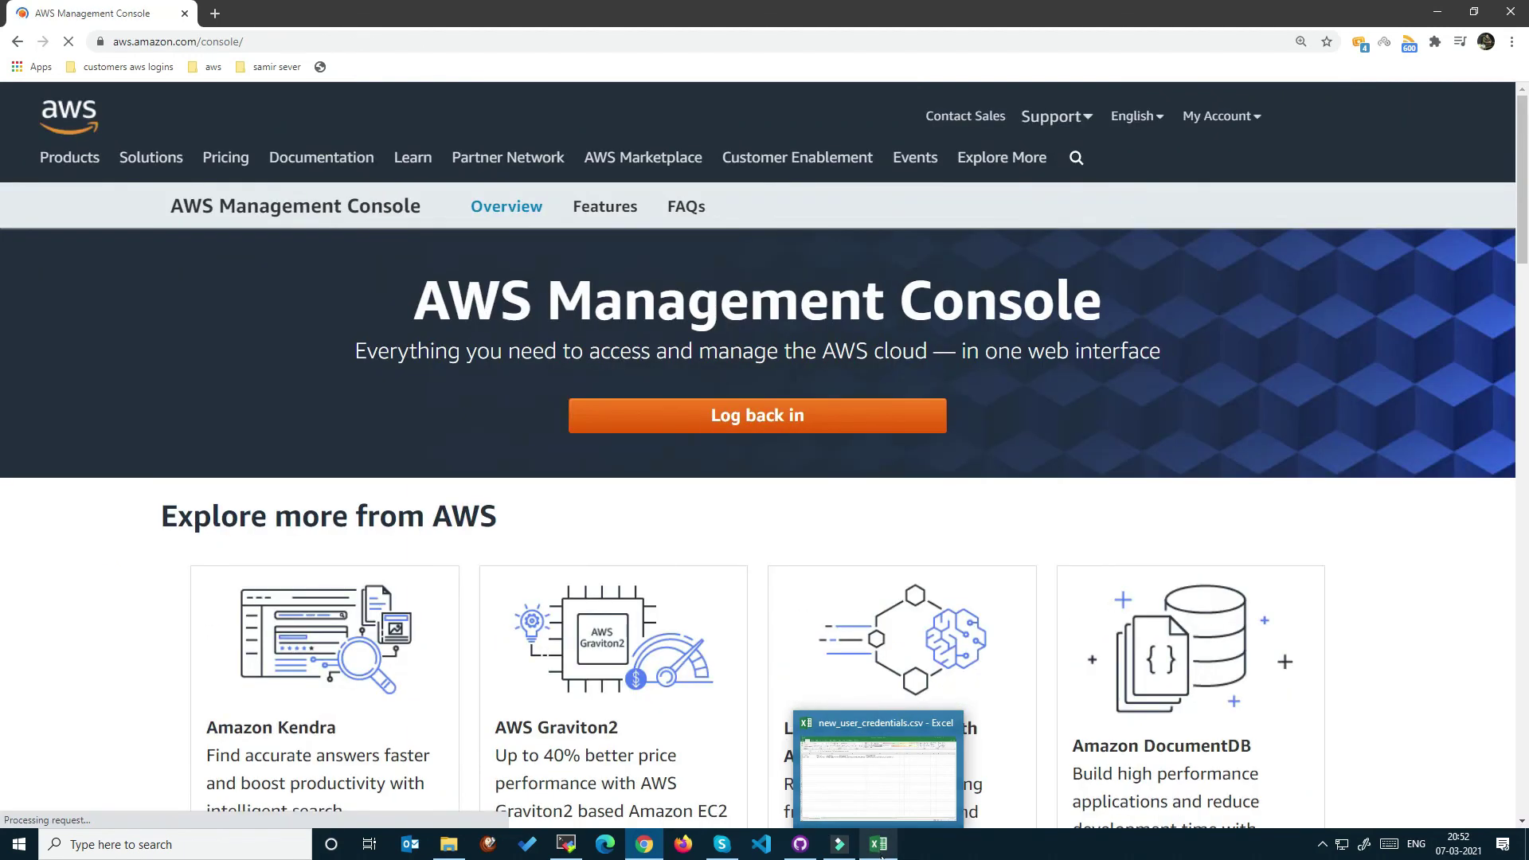
{"action": "left_click", "coordinate": [875, 844]}
{"action": "left_click", "coordinate": [488, 487]}
{"action": "left_click", "coordinate": [738, 211]}
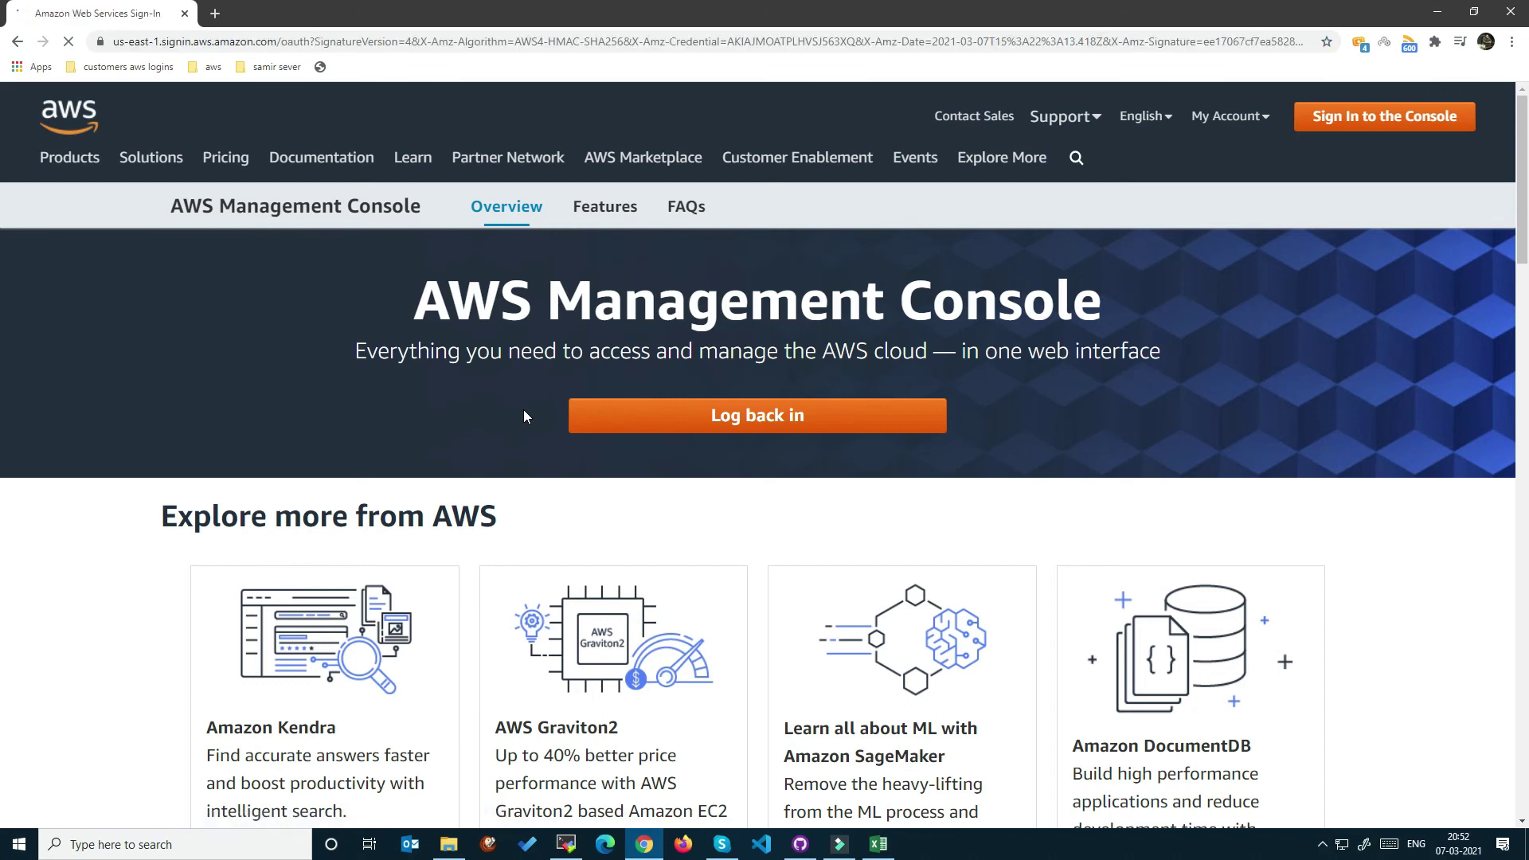
{"action": "key", "text": "alt+Tab"}
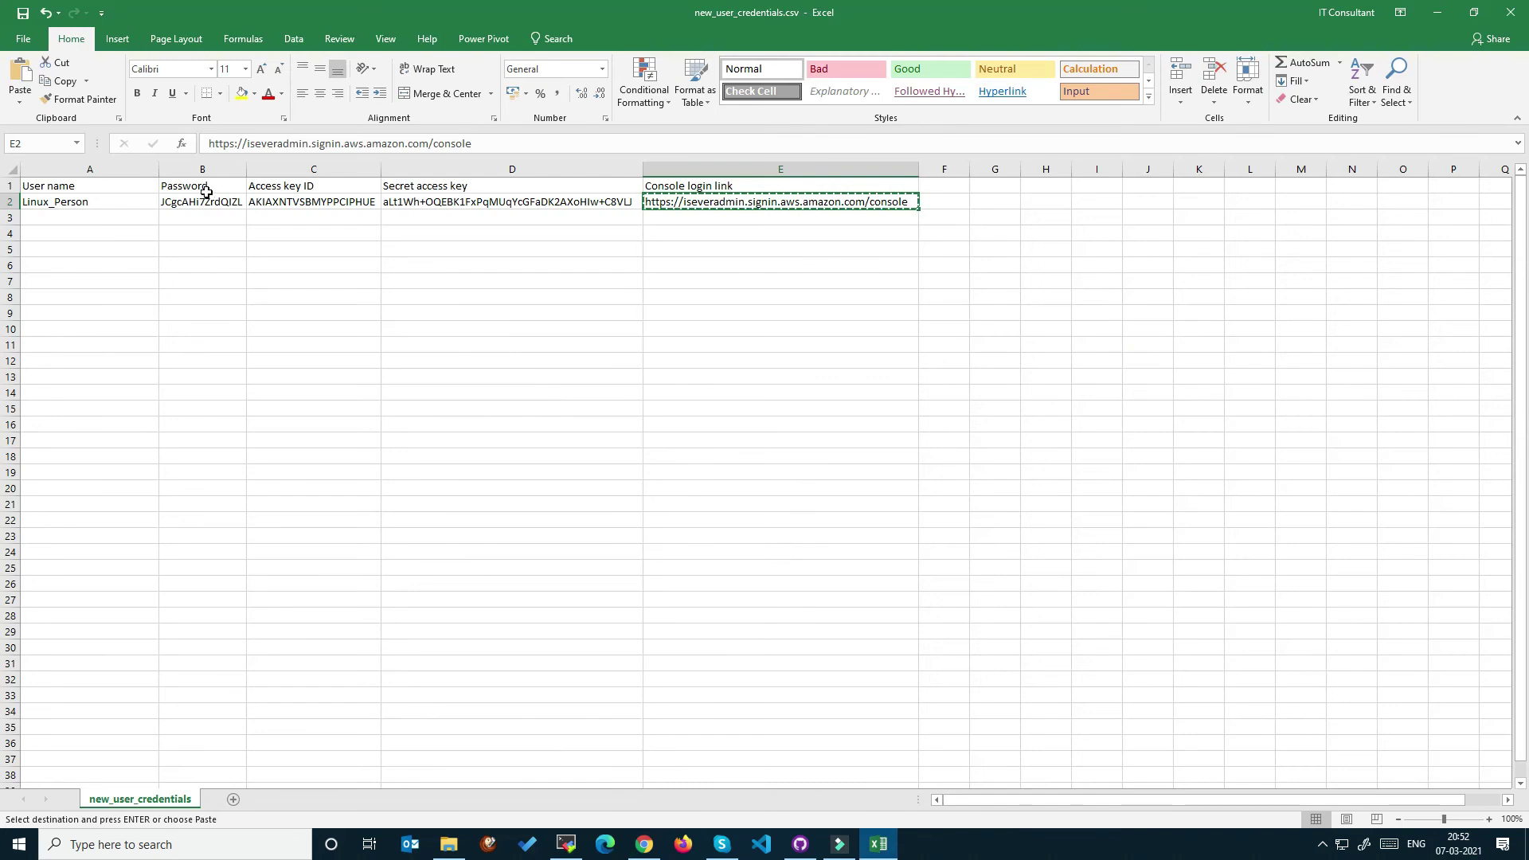
Fill the IAM user name field with Linux_Person copied from cell A2 of the credentials CSV.
{"action": "left_click", "coordinate": [105, 204]}
{"action": "key", "text": "ctrl+c"}
{"action": "key", "text": "alt+Tab"}
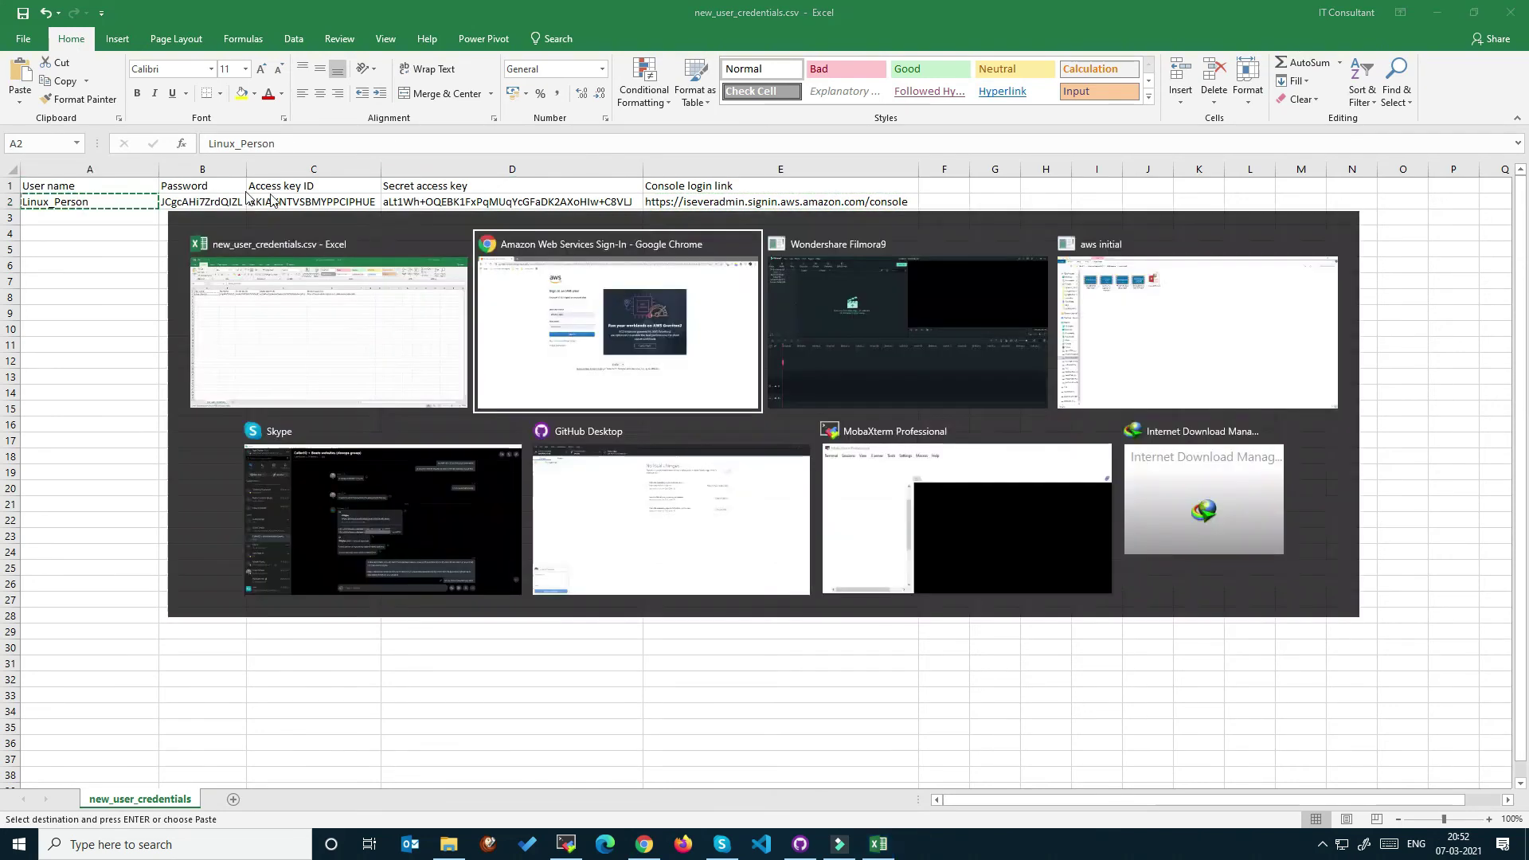
{"action": "double_click", "coordinate": [503, 317]}
{"action": "key", "text": "ctrl+v"}
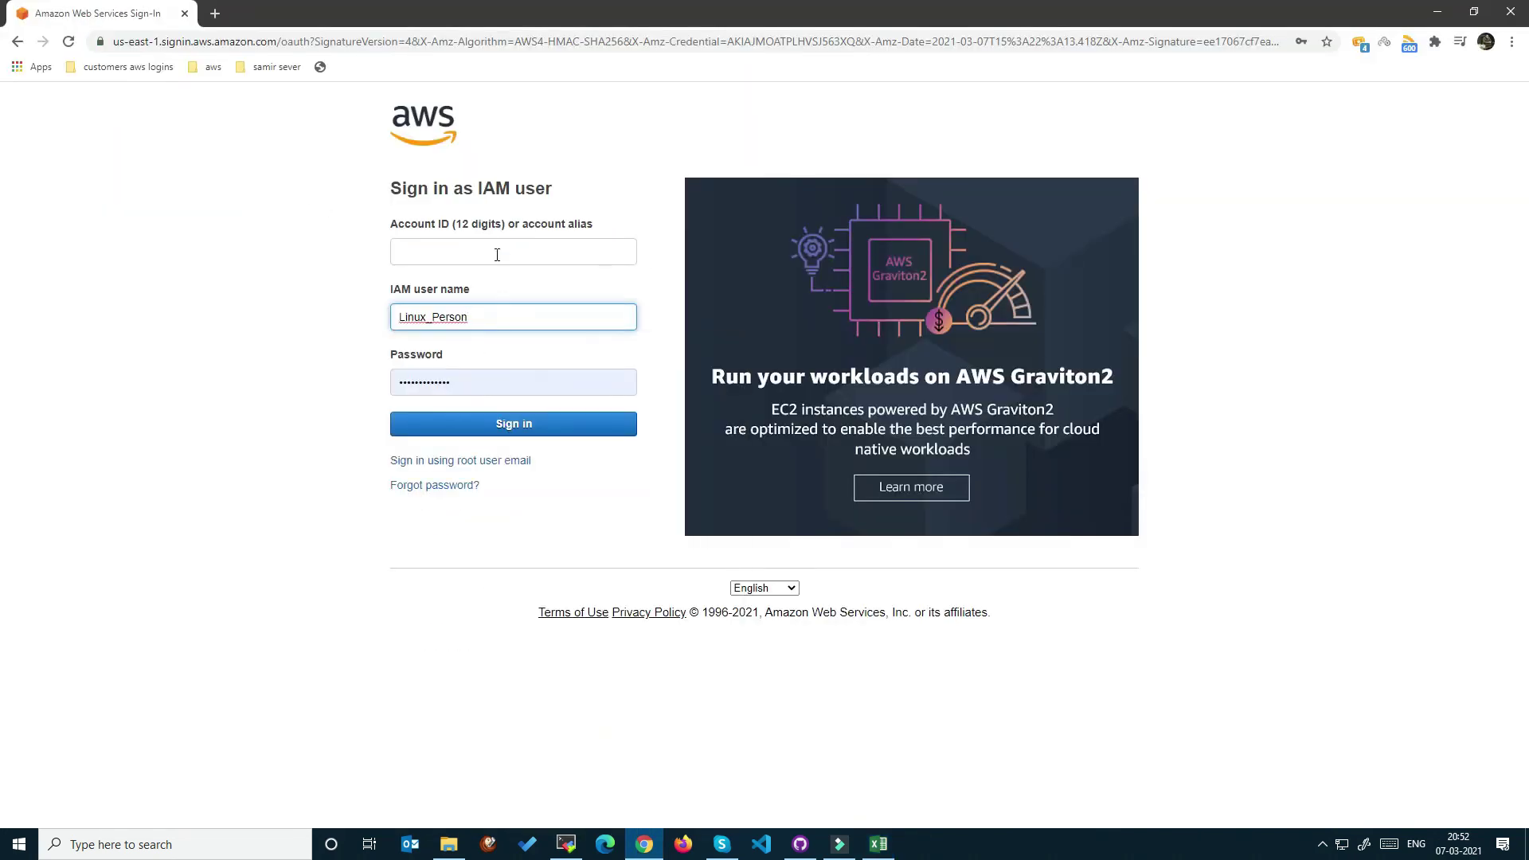
Paste the initial password from cell B2 into the sign-in password field.
{"action": "left_click", "coordinate": [497, 255]}
{"action": "key", "text": "alt+Tab"}
{"action": "key", "text": "Right"}
{"action": "key", "text": "ctrl+c"}
{"action": "key", "text": "alt+Tab"}
{"action": "left_click", "coordinate": [508, 373]}
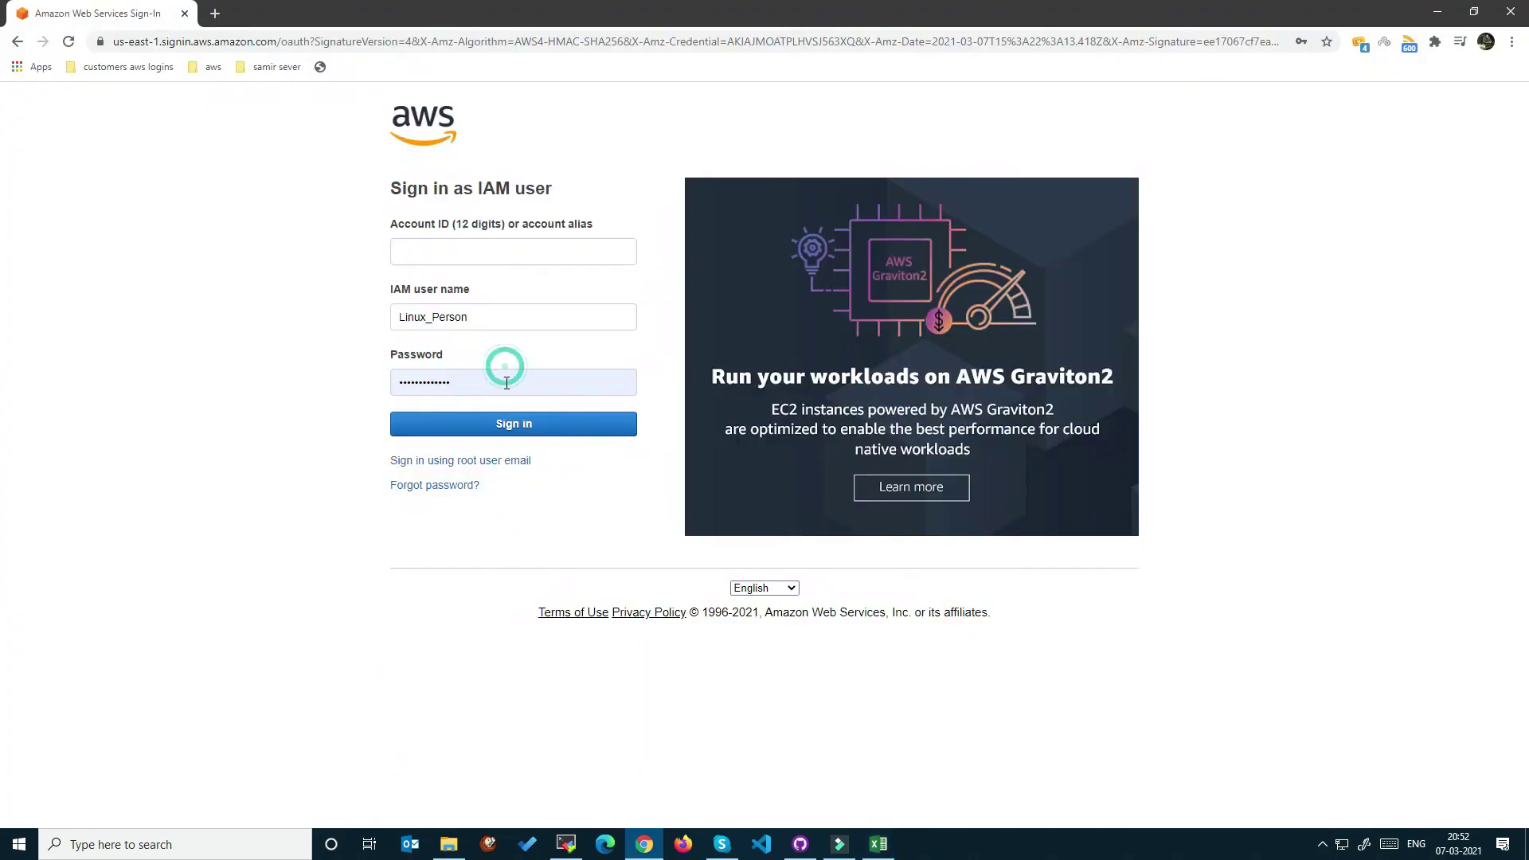
{"action": "key", "text": "alt+Tab"}
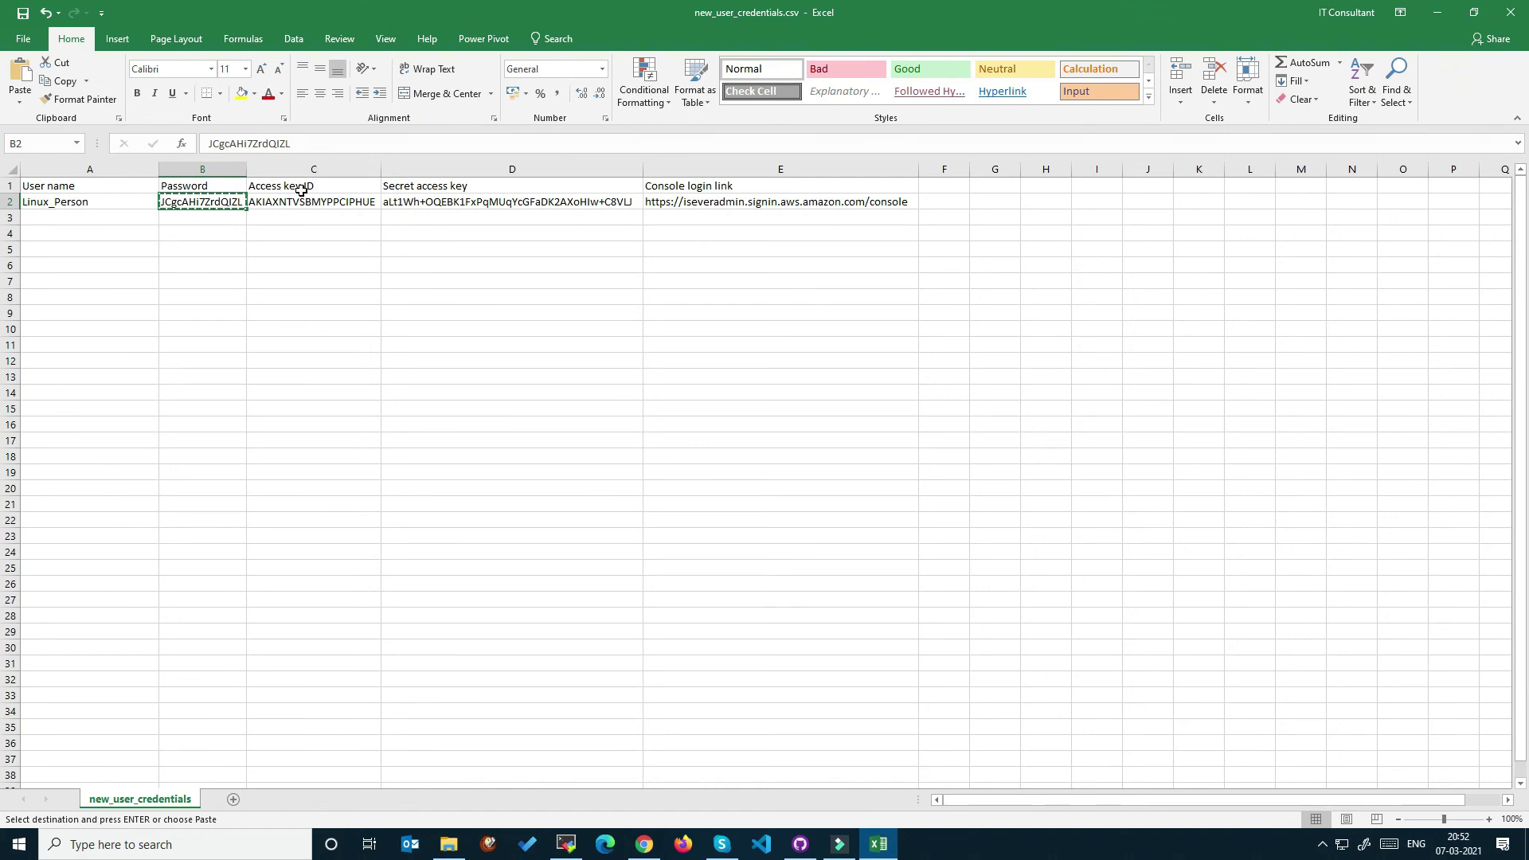
{"action": "key", "text": "alt+Tab"}
{"action": "key", "text": "ctrl+v"}
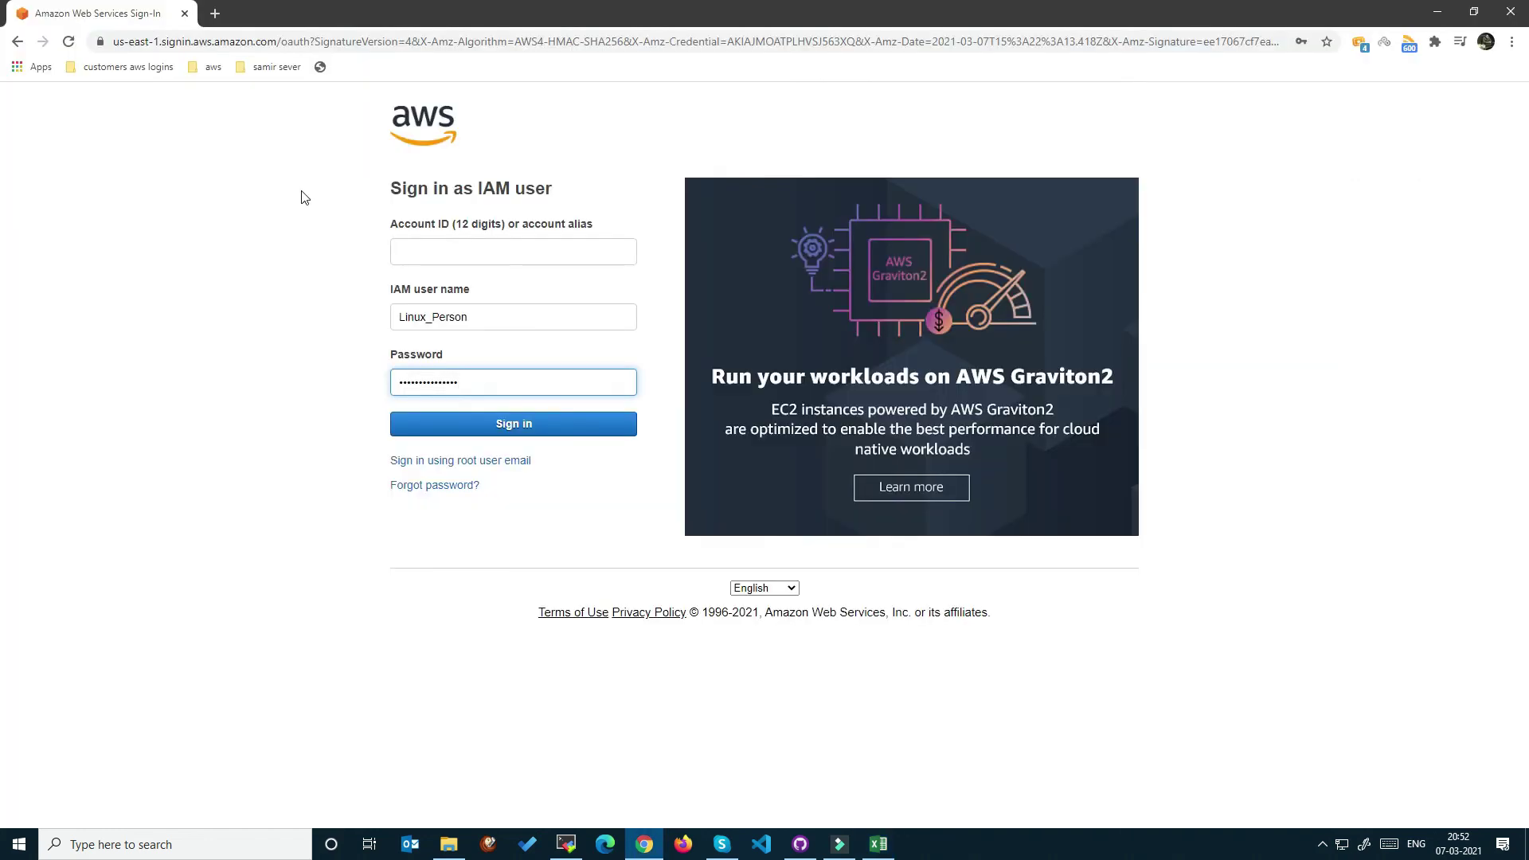
Enter the account alias iseveradmin from the console login link and sign in.
{"action": "key", "text": "alt+Tab"}
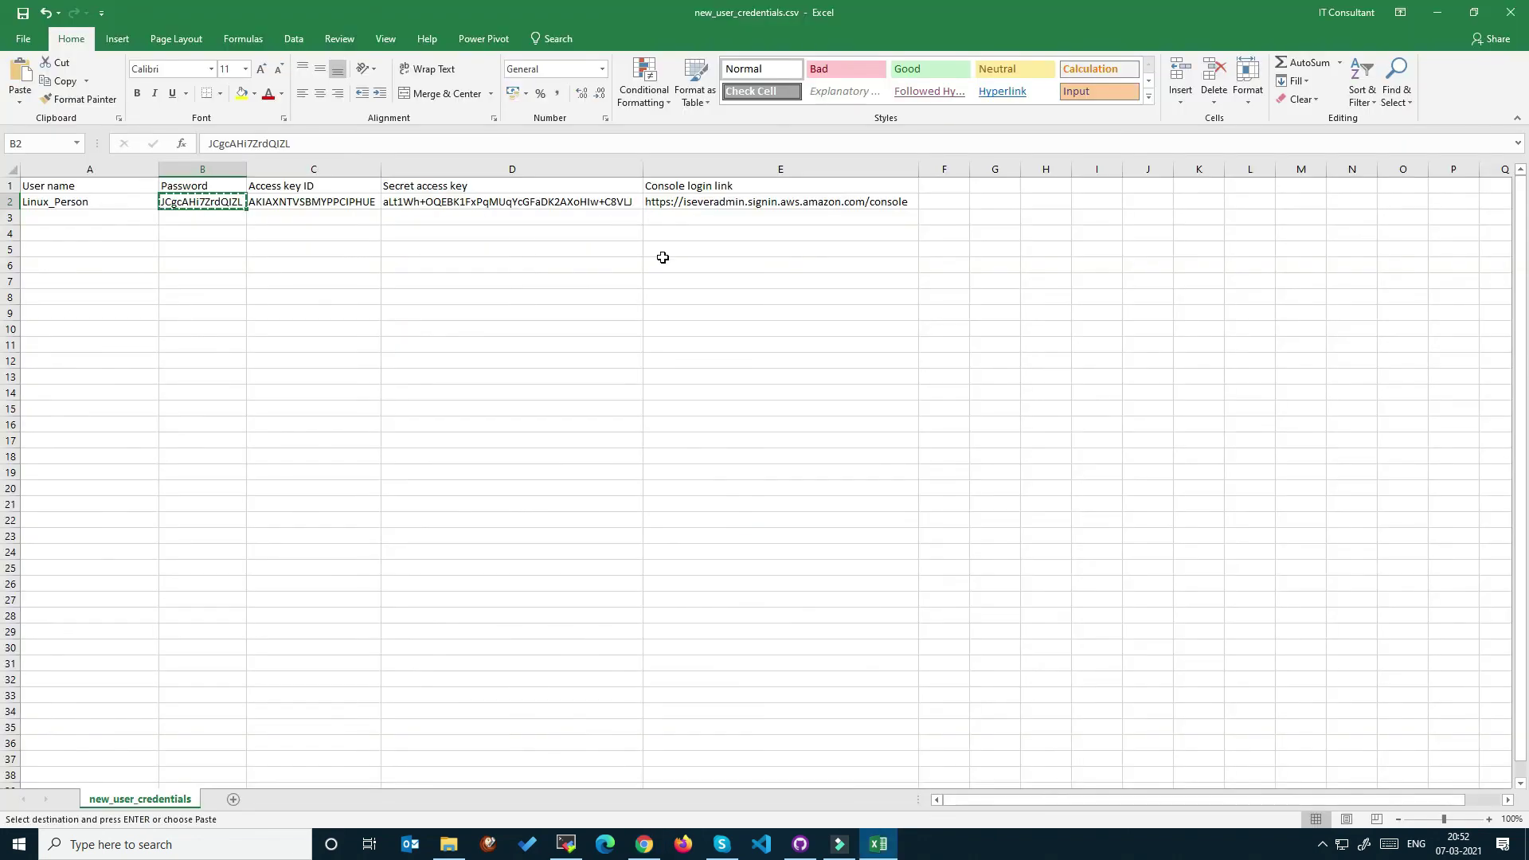
{"action": "double_click", "coordinate": [705, 205]}
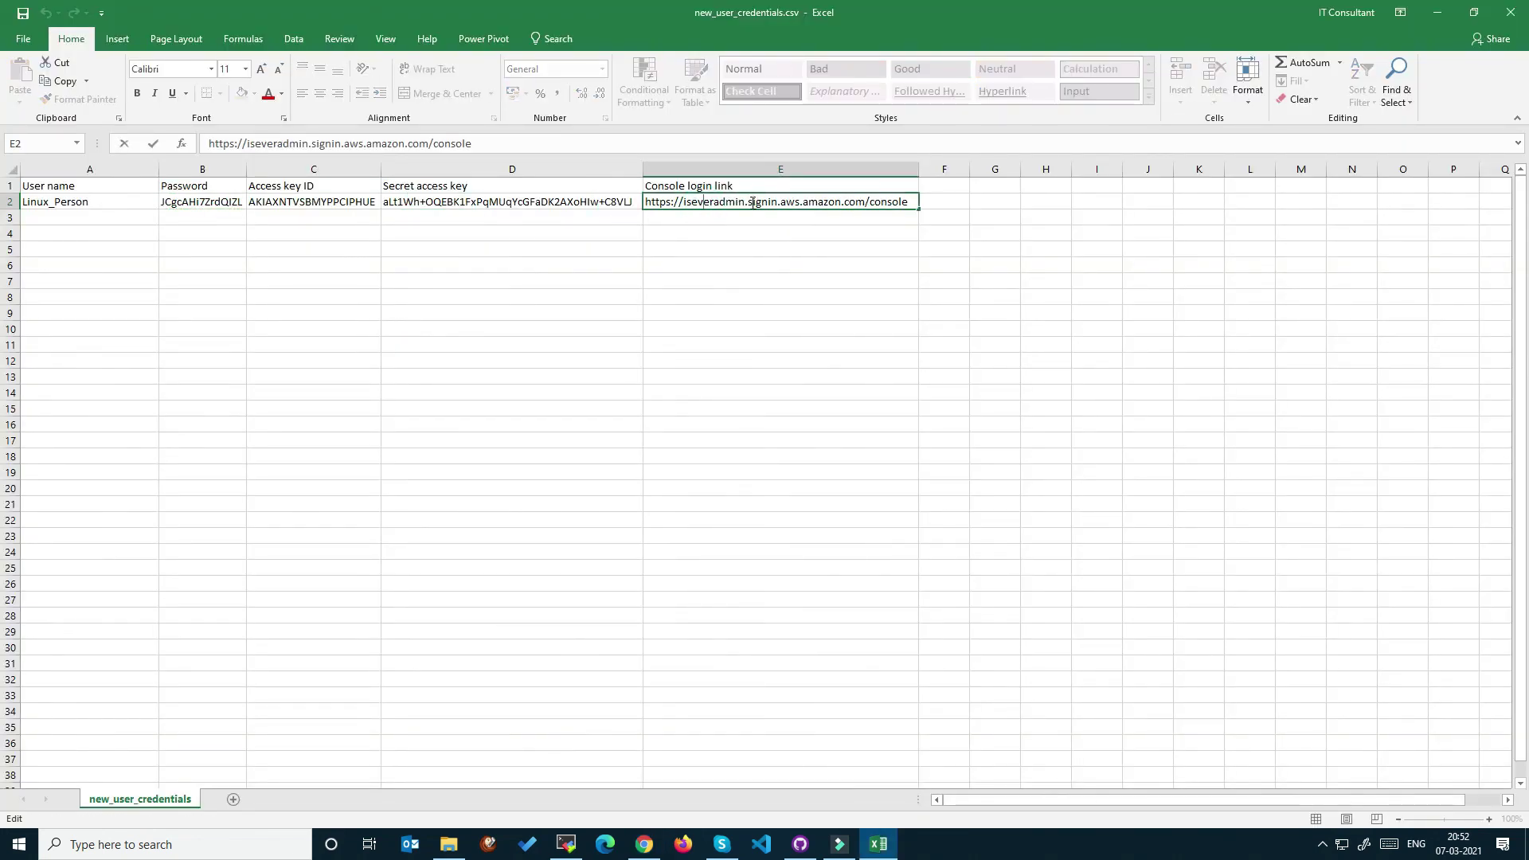
{"action": "left_click_drag", "start_coordinate": [746, 202], "coordinate": [682, 211]}
{"action": "key", "text": "ctrl+c"}
{"action": "key", "text": "Escape"}
{"action": "key", "text": "alt+Tab"}
{"action": "left_click", "coordinate": [540, 251]}
{"action": "key", "text": "ctrl+v"}
{"action": "left_click", "coordinate": [273, 304]}
{"action": "left_click", "coordinate": [456, 424]}
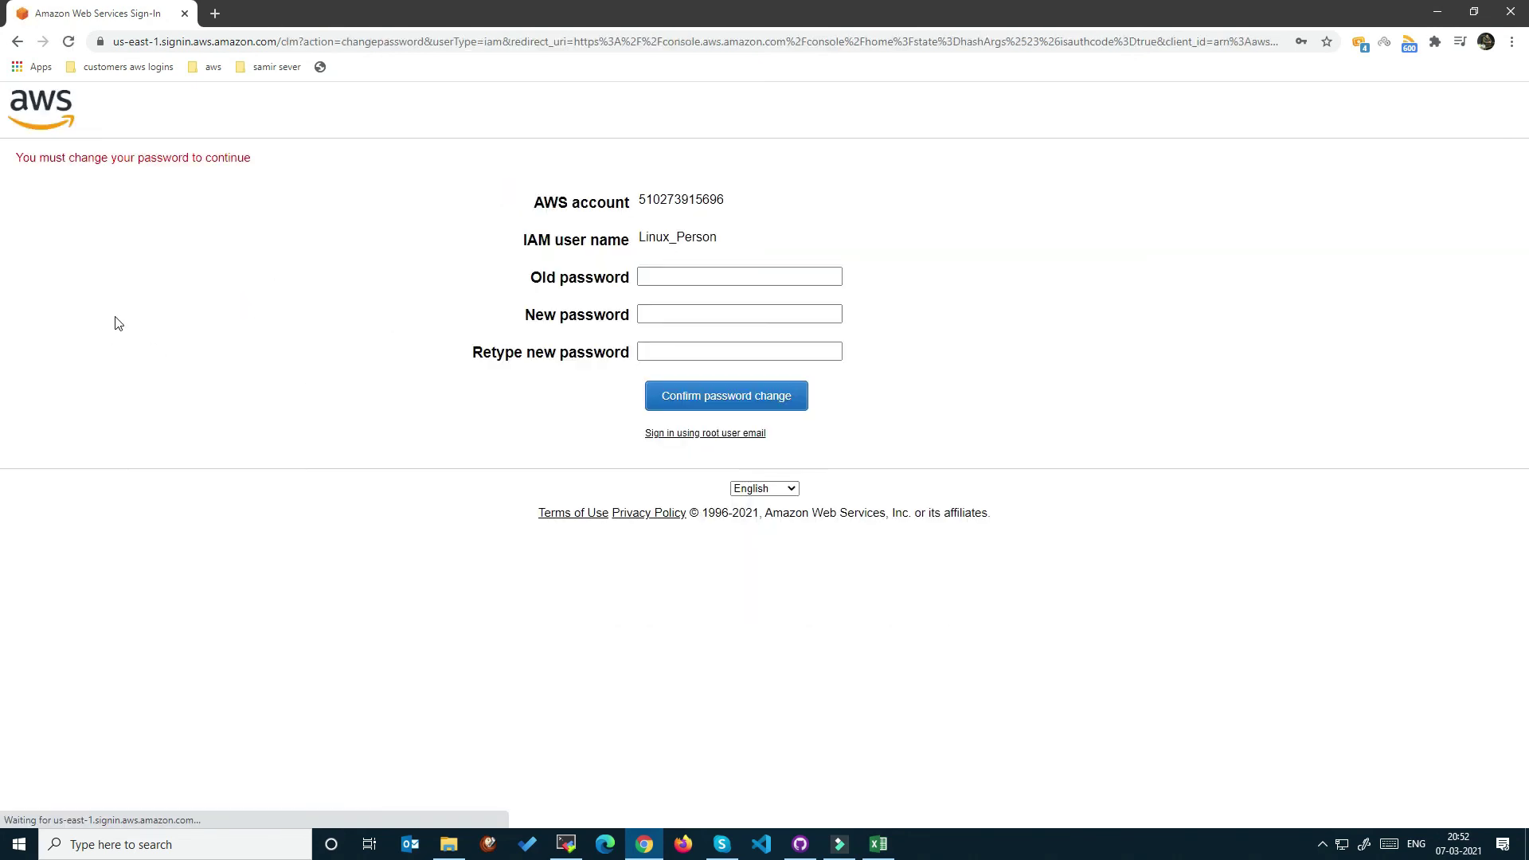
Paste the initial password from cell B2 as the old password.
{"action": "left_click", "coordinate": [681, 278]}
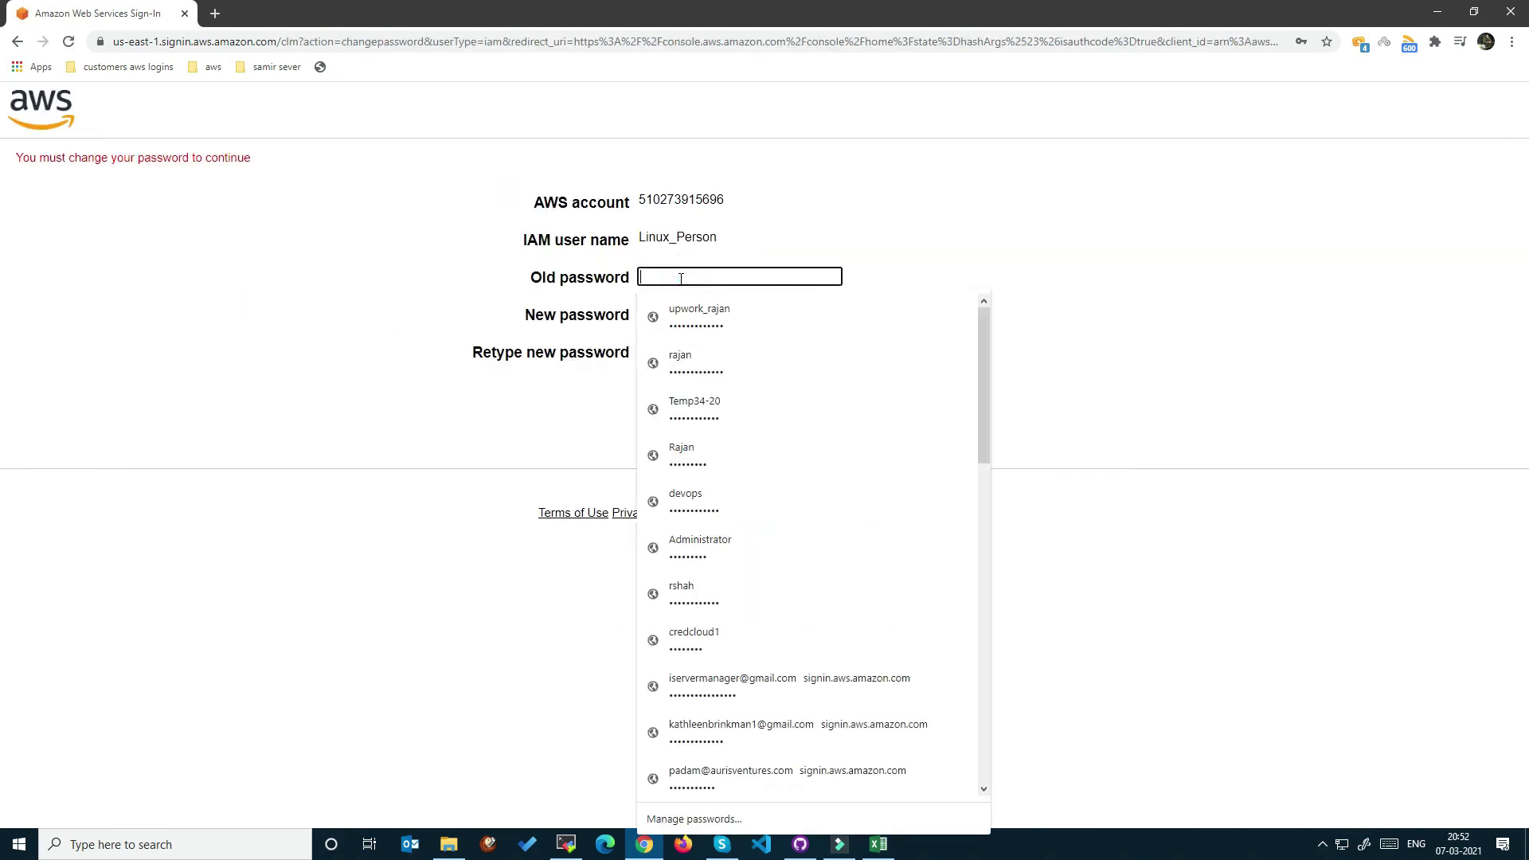
{"action": "key", "text": "alt+Tab"}
{"action": "left_click", "coordinate": [207, 204]}
{"action": "key", "text": "ctrl+c"}
{"action": "key", "text": "alt+Tab"}
{"action": "key", "text": "ctrl+v"}
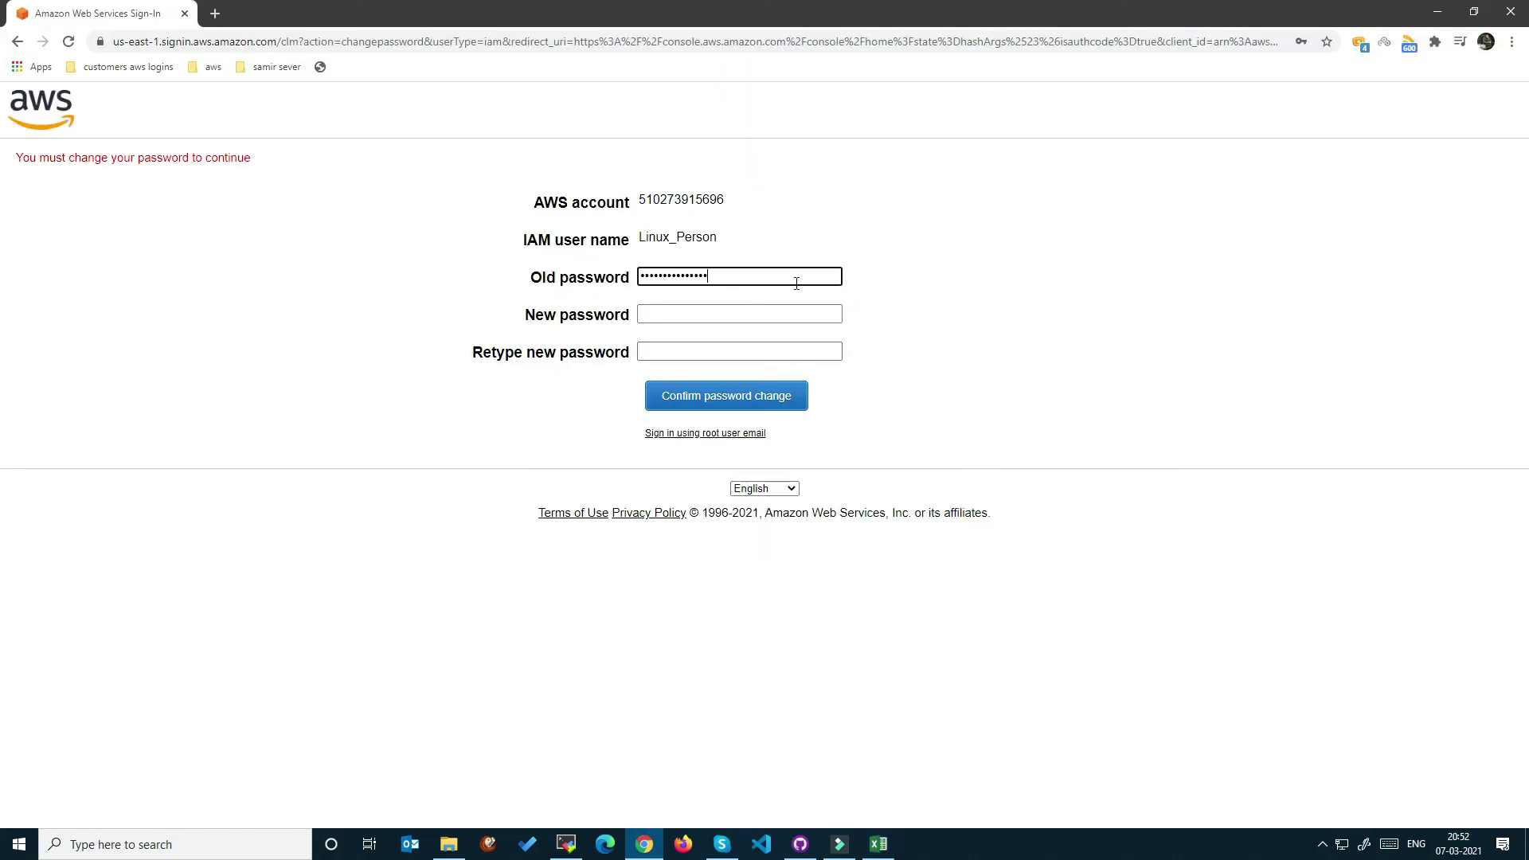
Enter and retype a new password, confirm the change, and decline saving it in Chrome.
{"action": "left_click", "coordinate": [692, 315]}
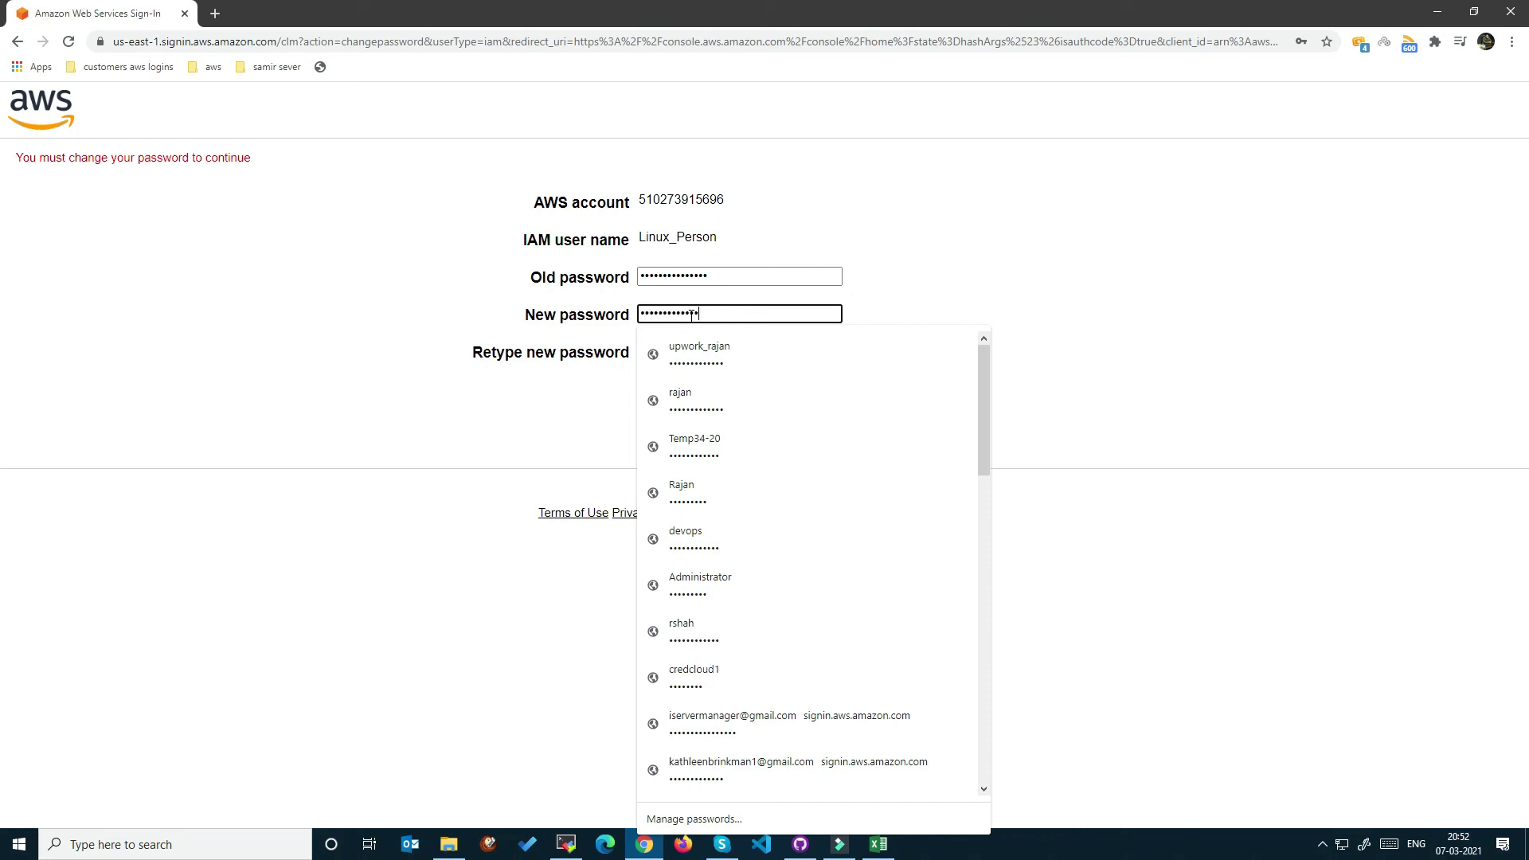
{"action": "key", "text": "Tab"}
{"action": "type", "text": "••••••••••"}
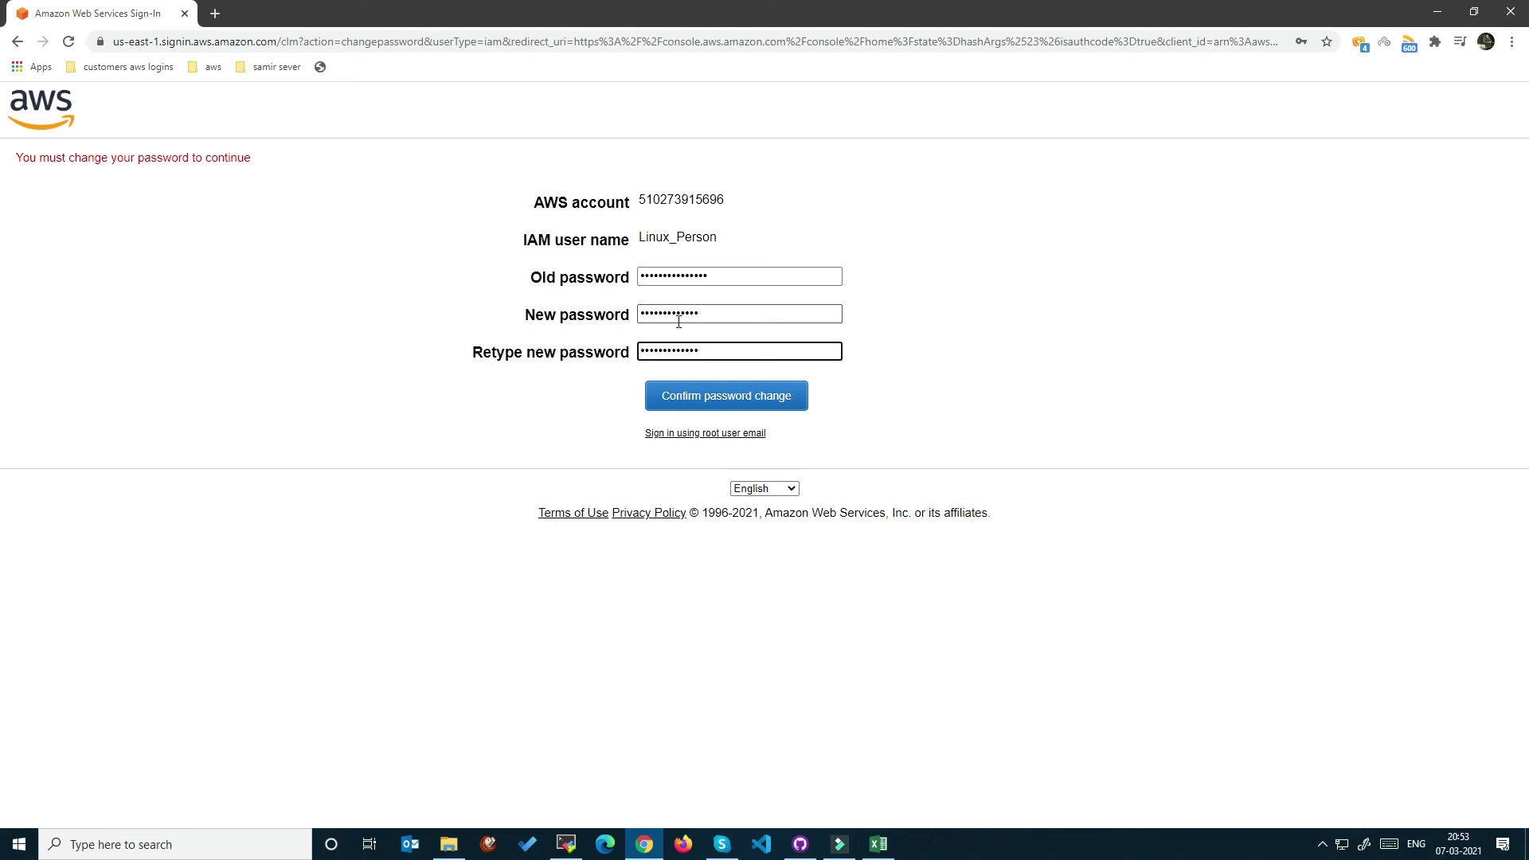
{"action": "left_click", "coordinate": [709, 395]}
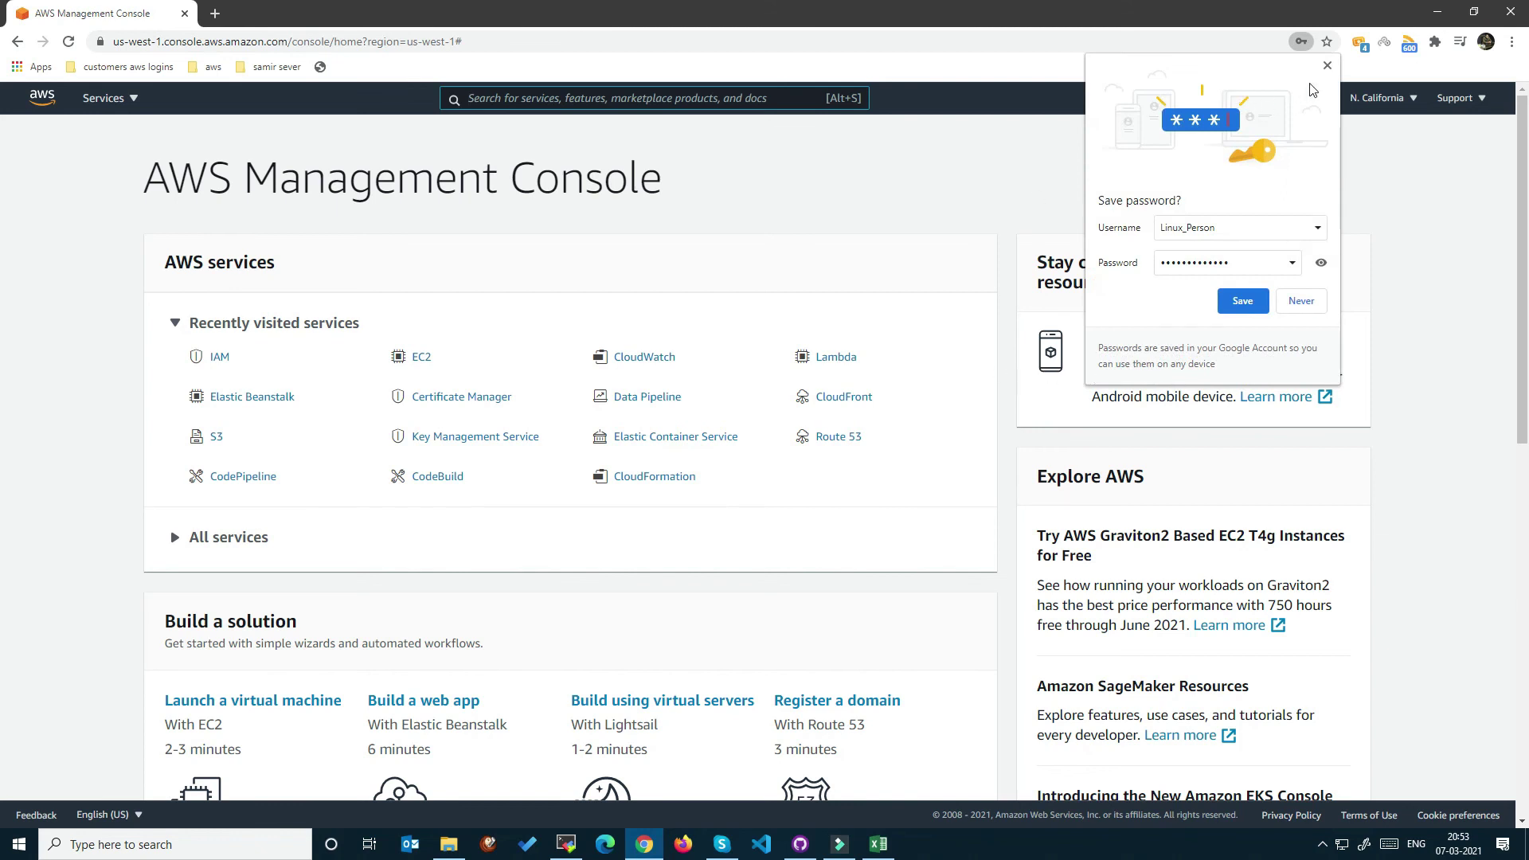
{"action": "left_click", "coordinate": [1329, 66]}
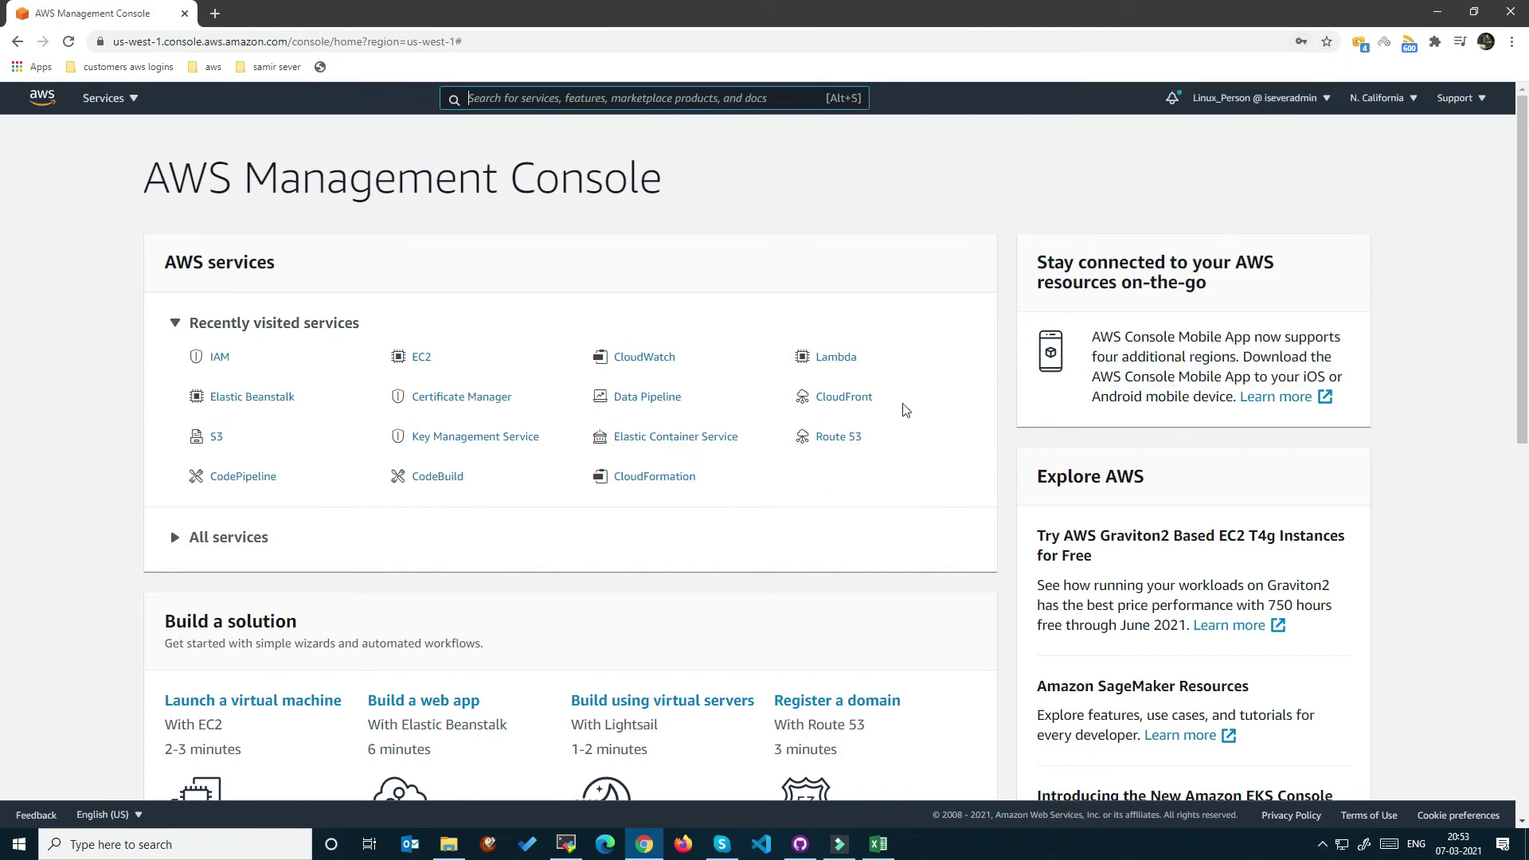